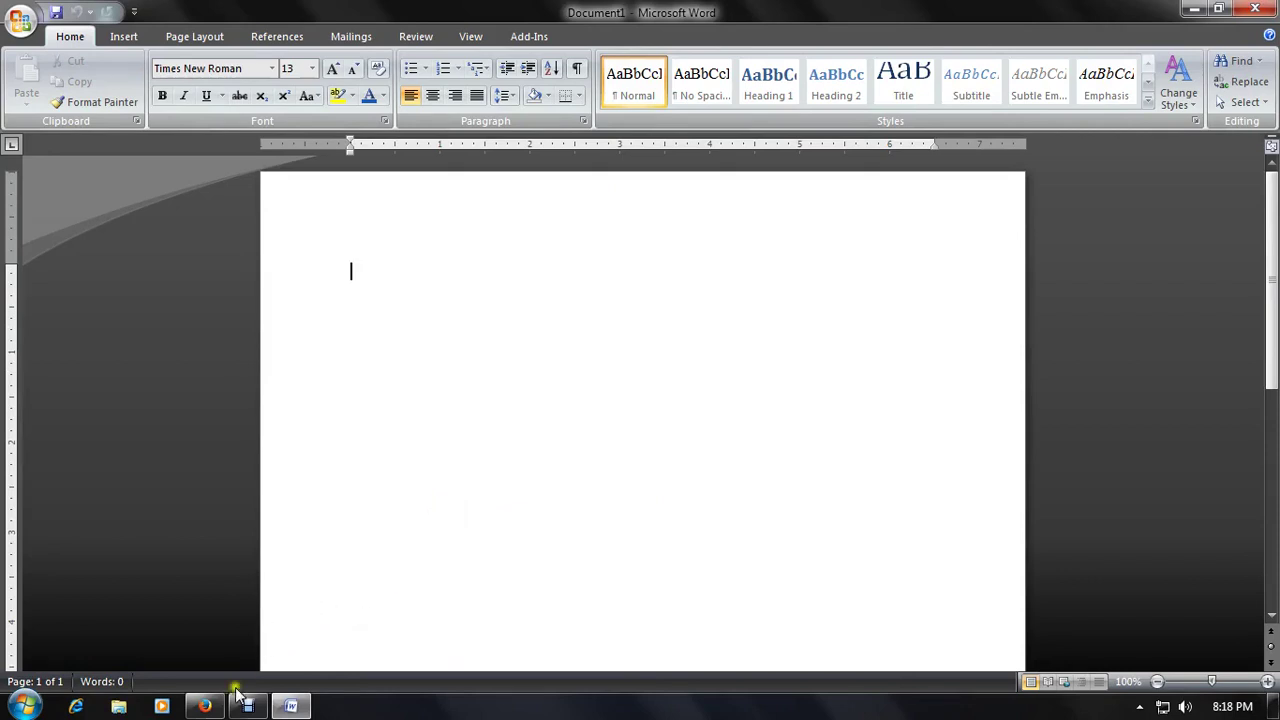
- Switch to the Firefox window showing Google search results for 'book'
click(204, 706)
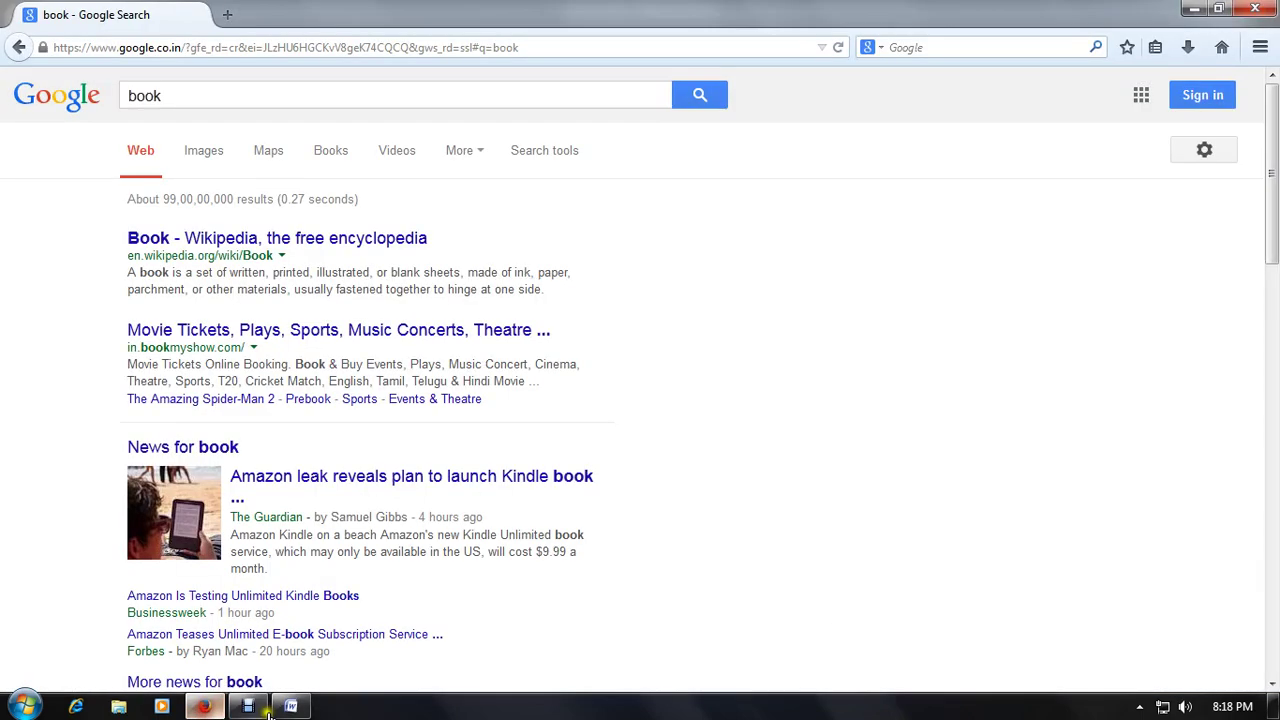
- Open the Wikipedia 'Book' article, copy its first two paragraphs and return to Word
click(286, 238)
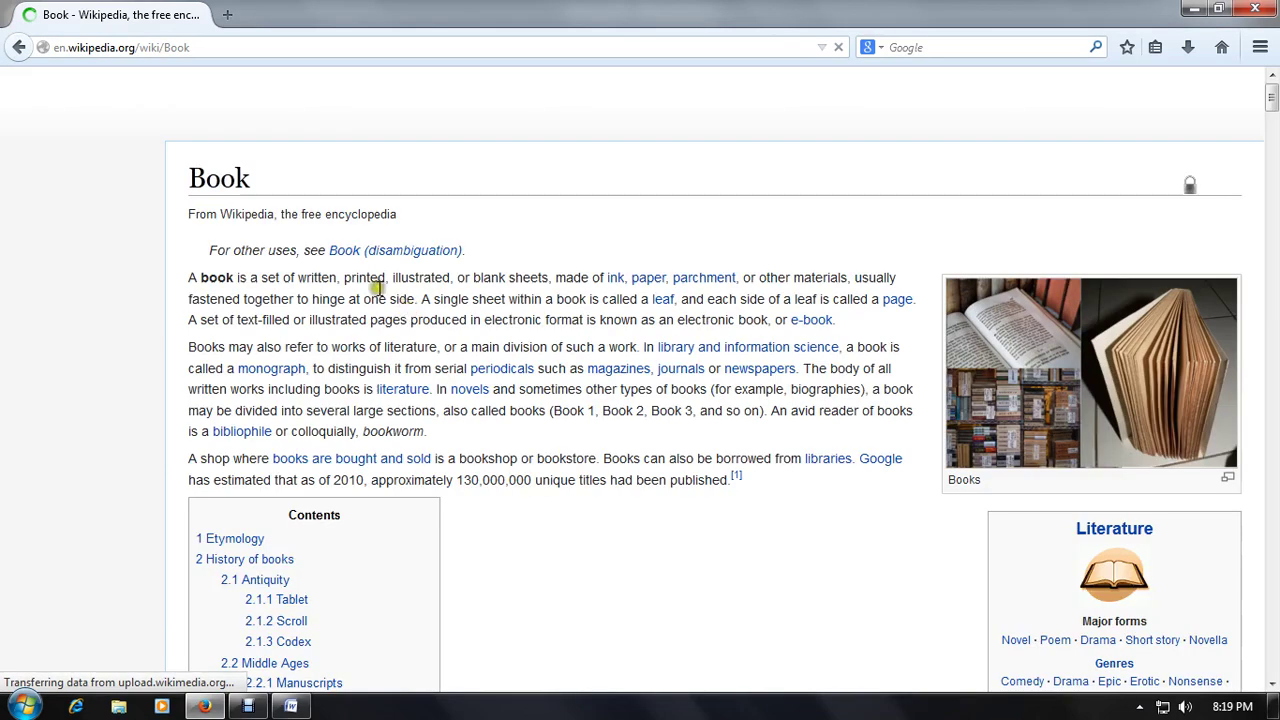
drag(189, 277, 388, 301)
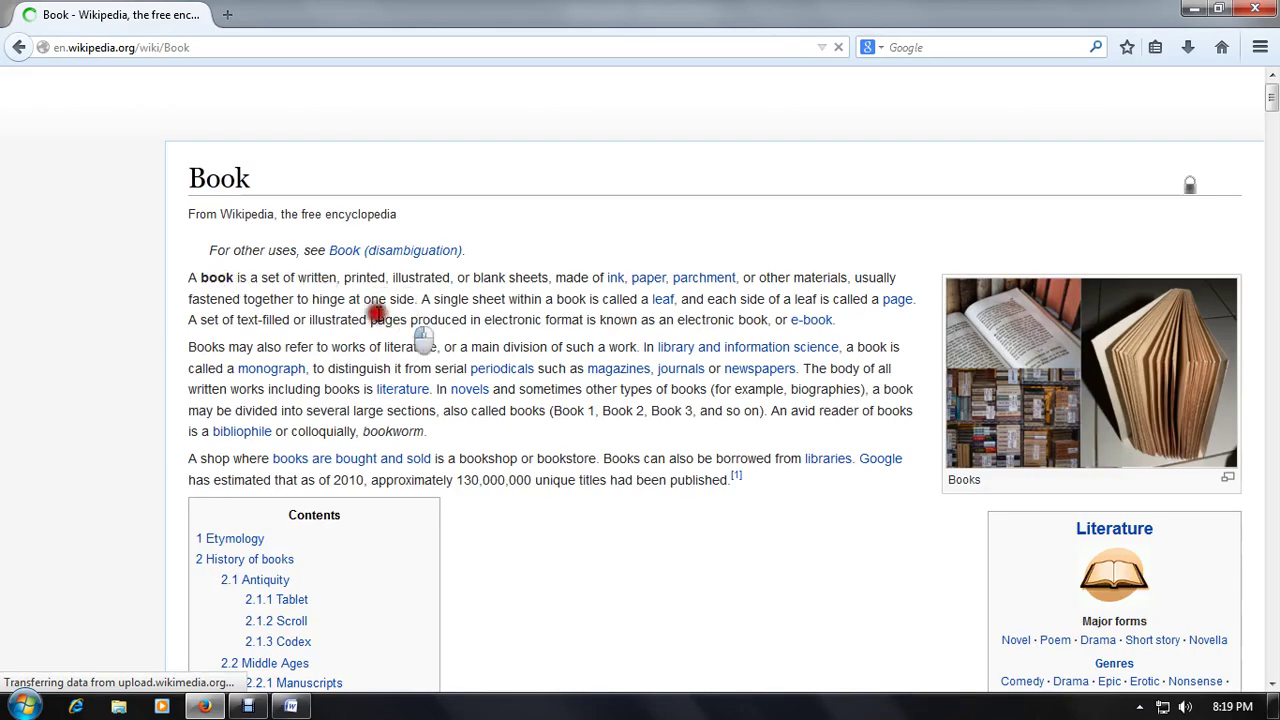
mouse_move(189, 277)
mouse_down()
mouse_move(463, 440)
mouse_move(520, 434)
mouse_up()
key(ctrl+c)
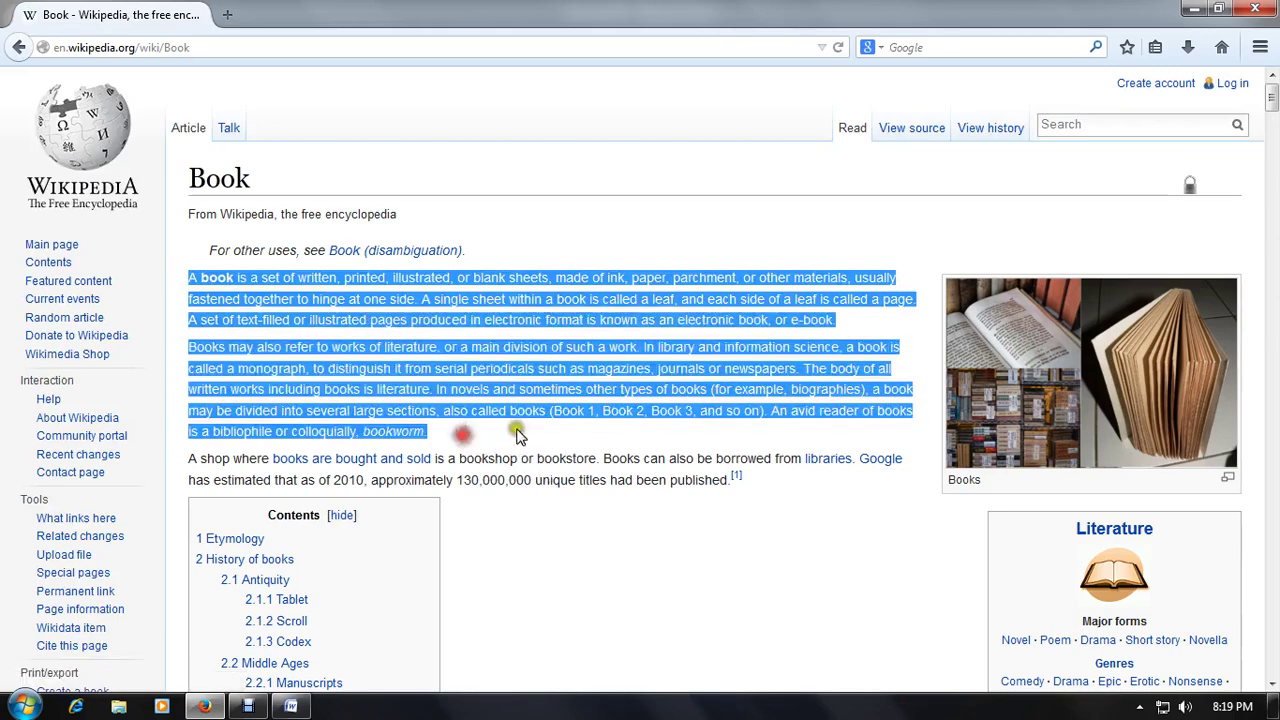
key(alt+Tab)
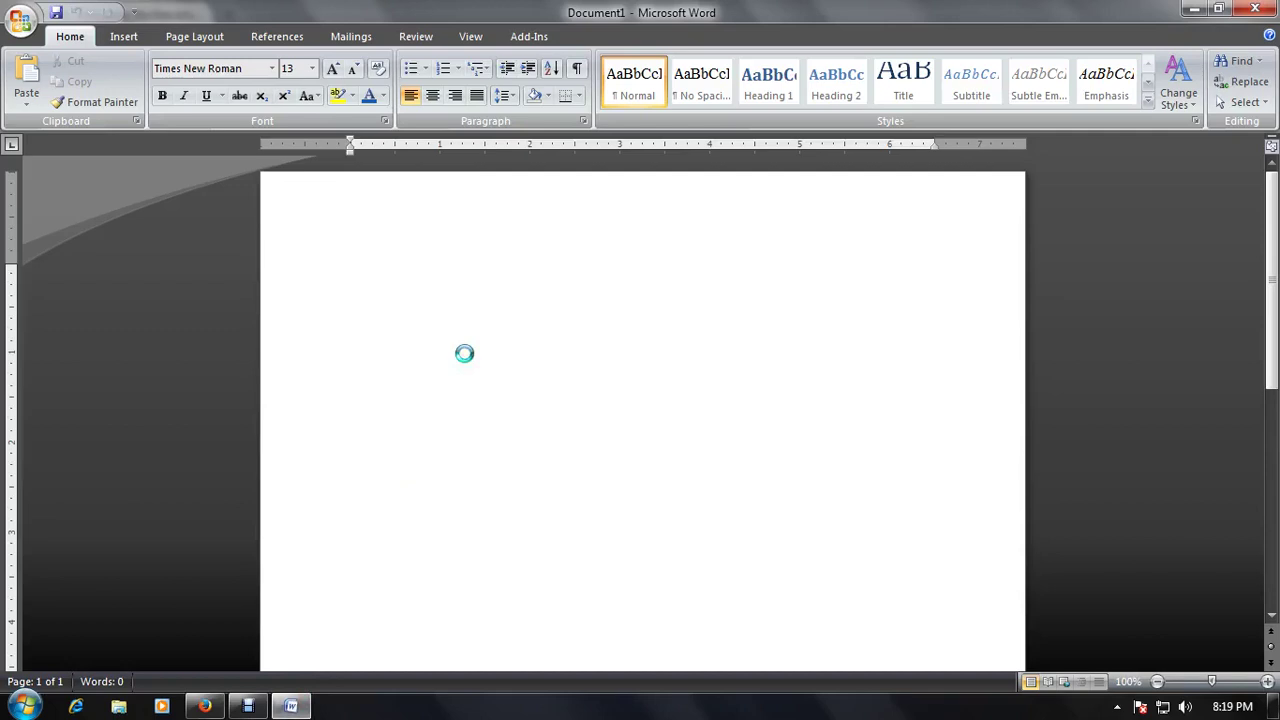
- Paste the copied 'Book' paragraphs and justify both of them with Ctrl+J
key(ctrl+v)
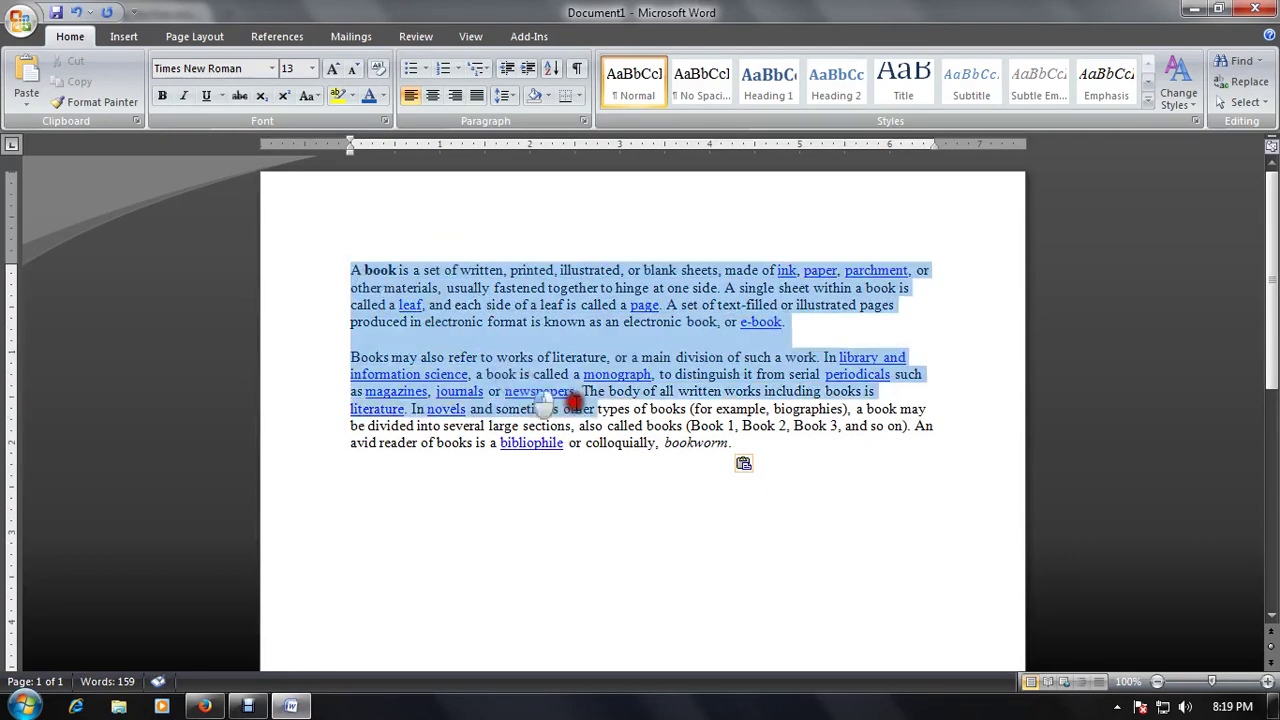
drag(345, 269, 740, 462)
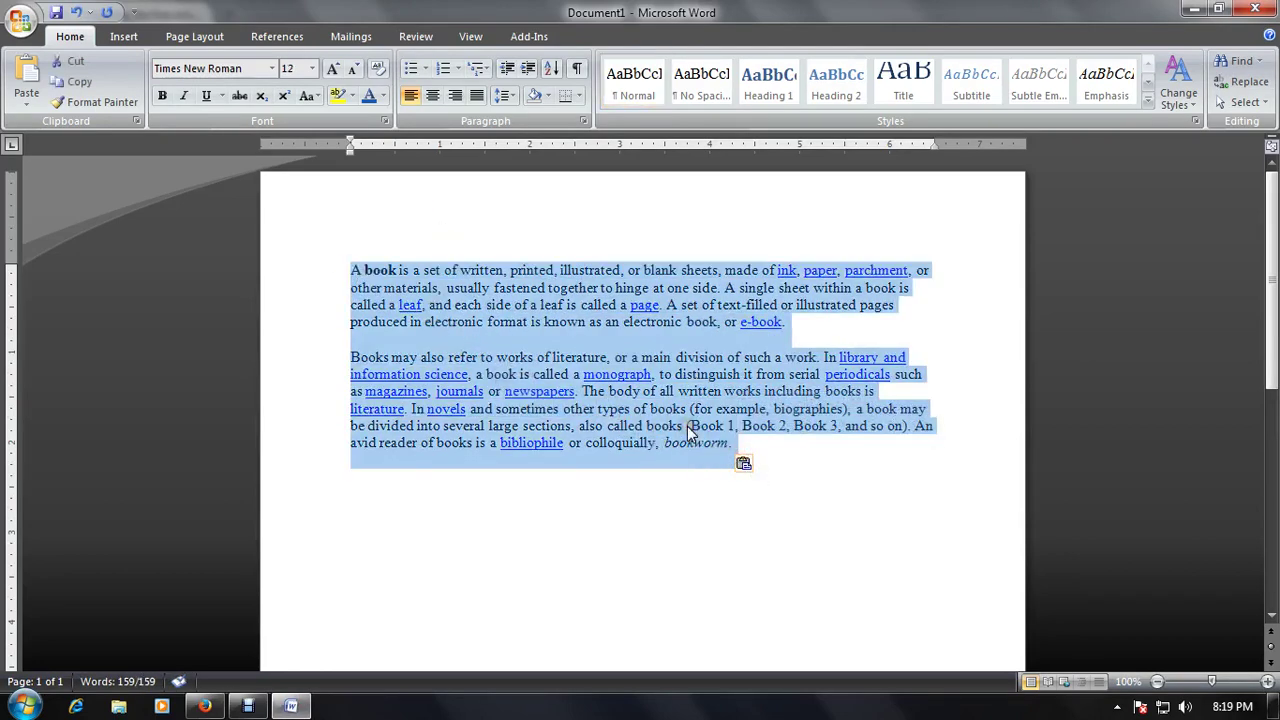
click(425, 68)
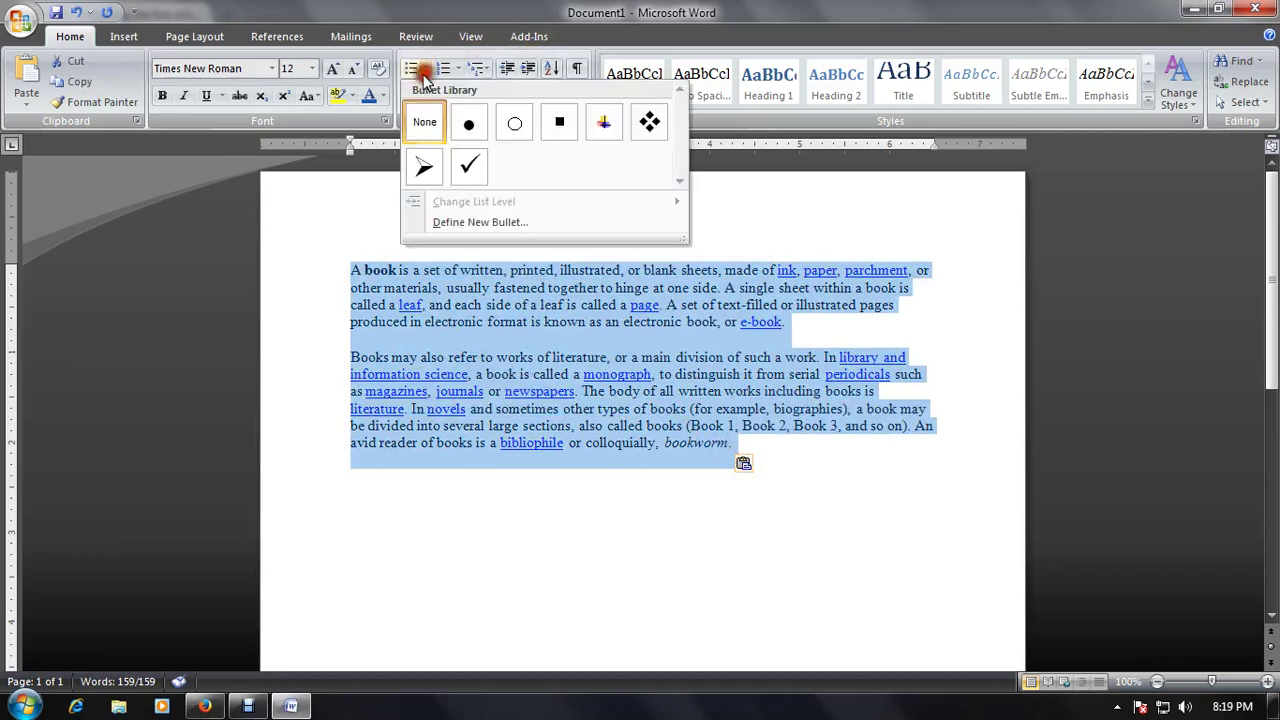
click(503, 350)
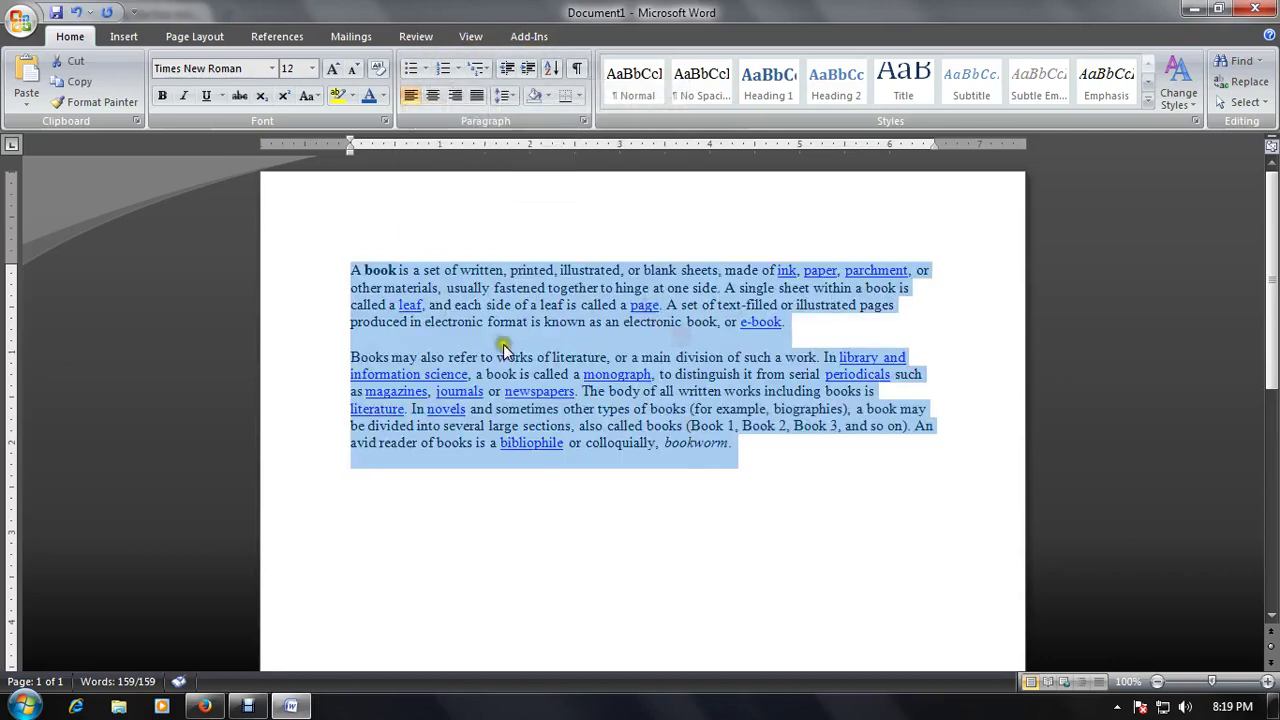
key(ctrl+j)
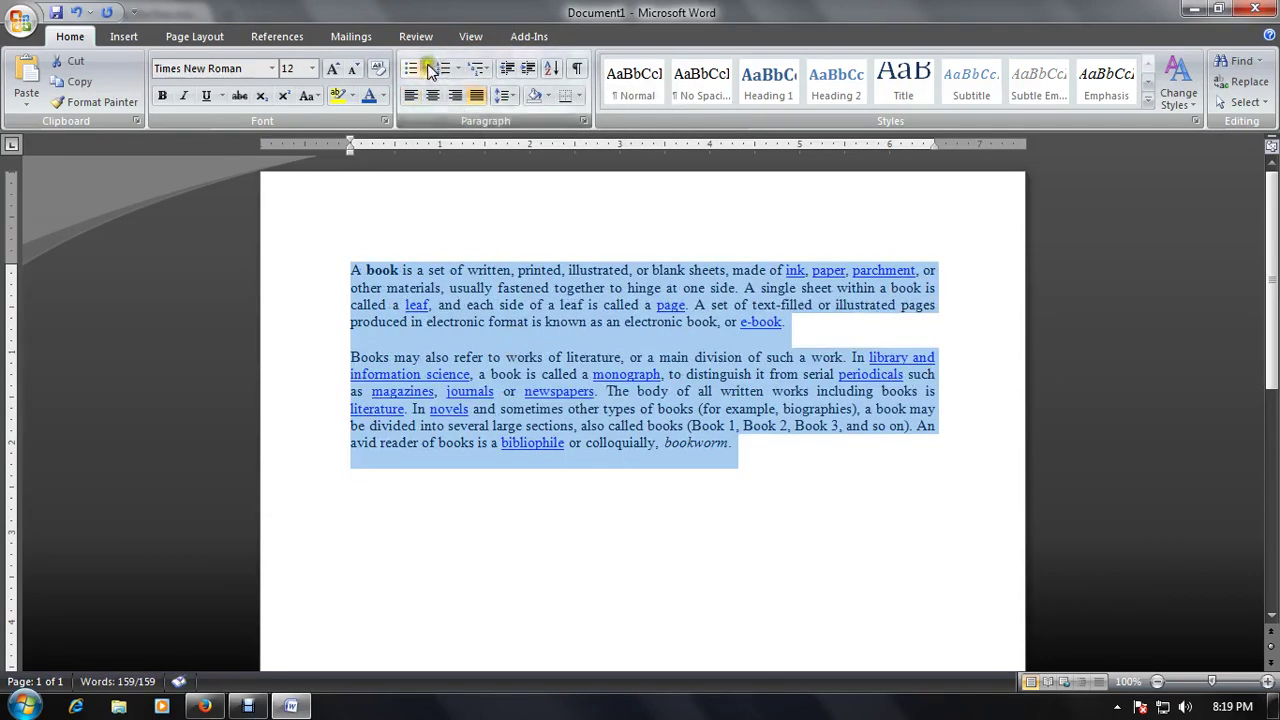
- Apply arrow bullets to both Book paragraphs
click(425, 68)
click(423, 171)
click(410, 308)
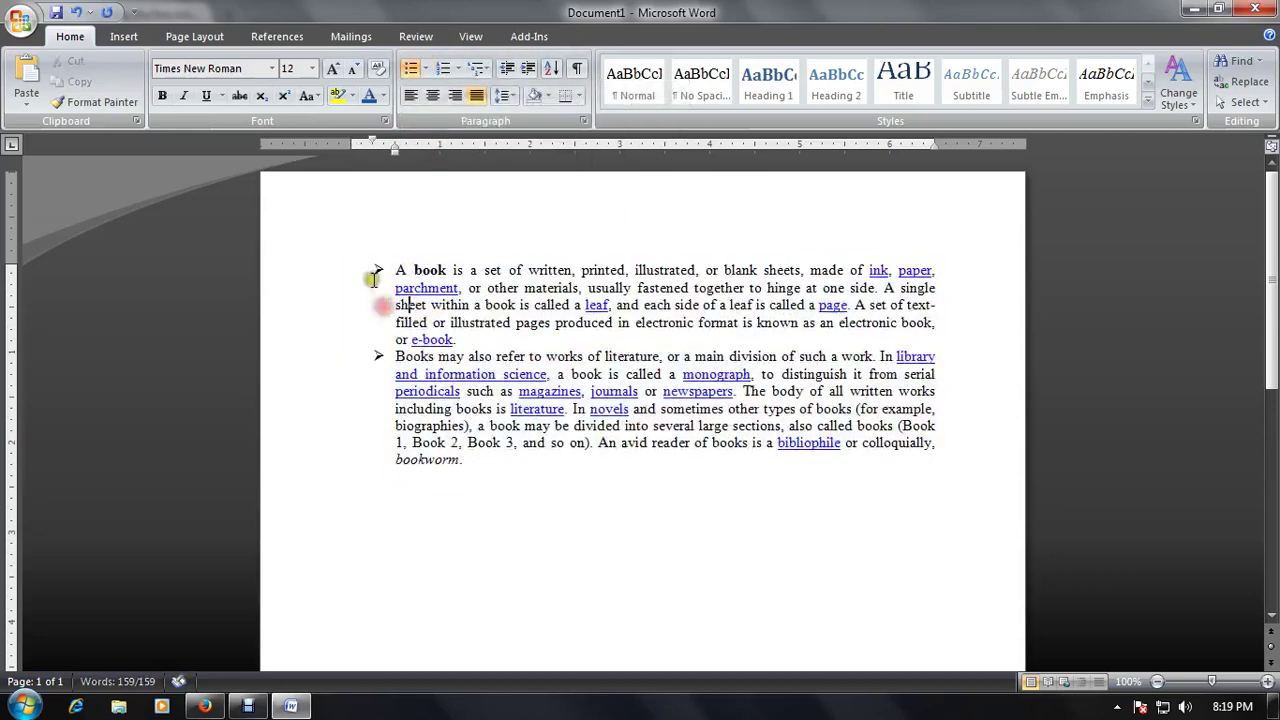
- Change the bullets to the four-diamond style from the Bullet Library
click(426, 70)
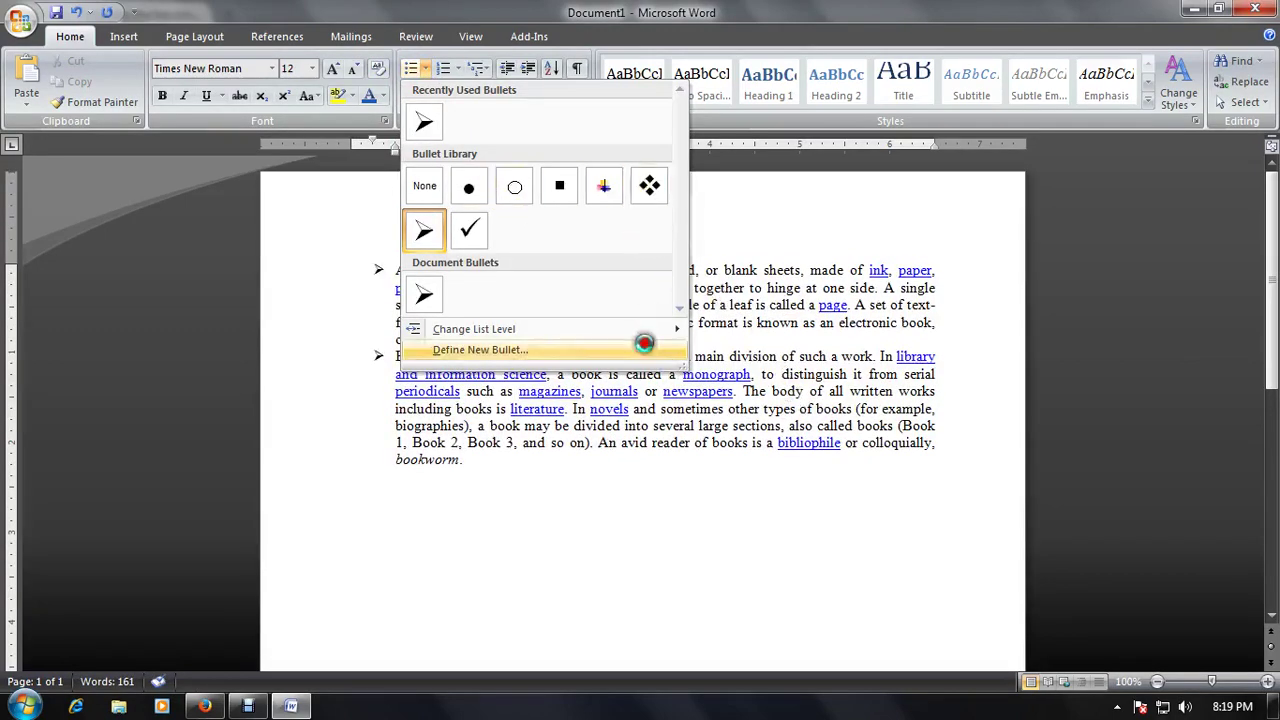
click(644, 349)
click(739, 484)
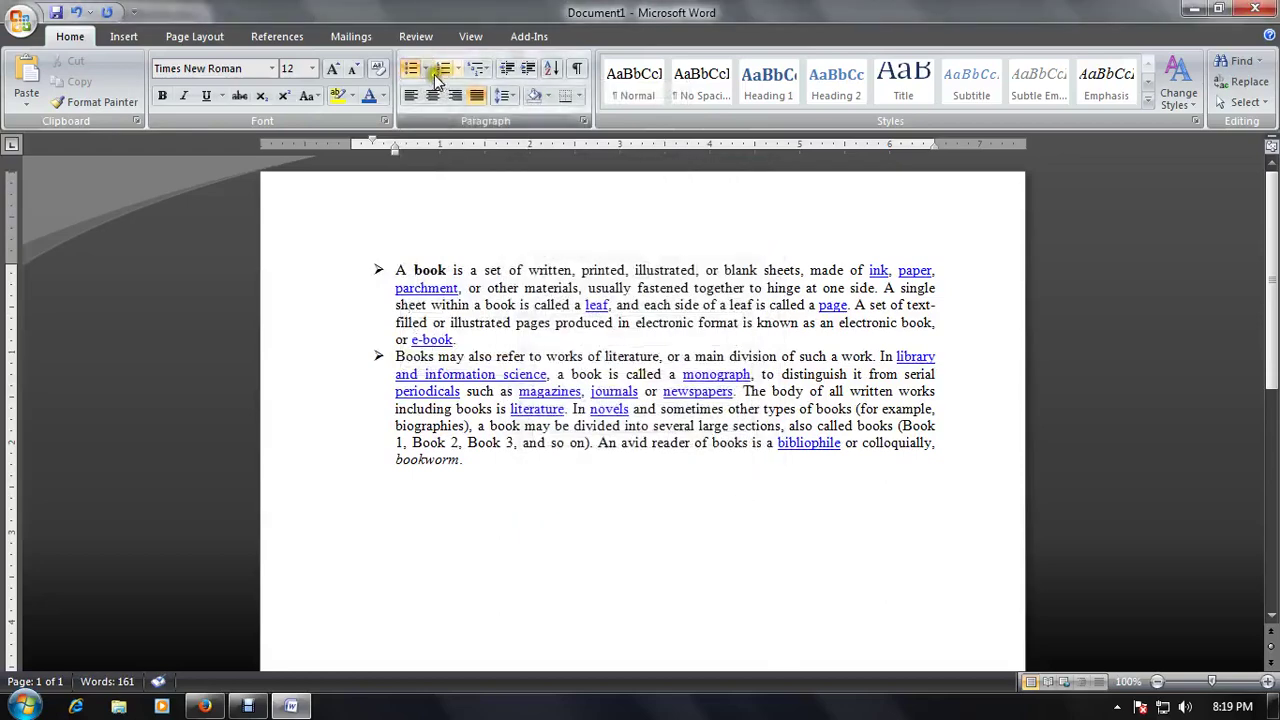
click(425, 68)
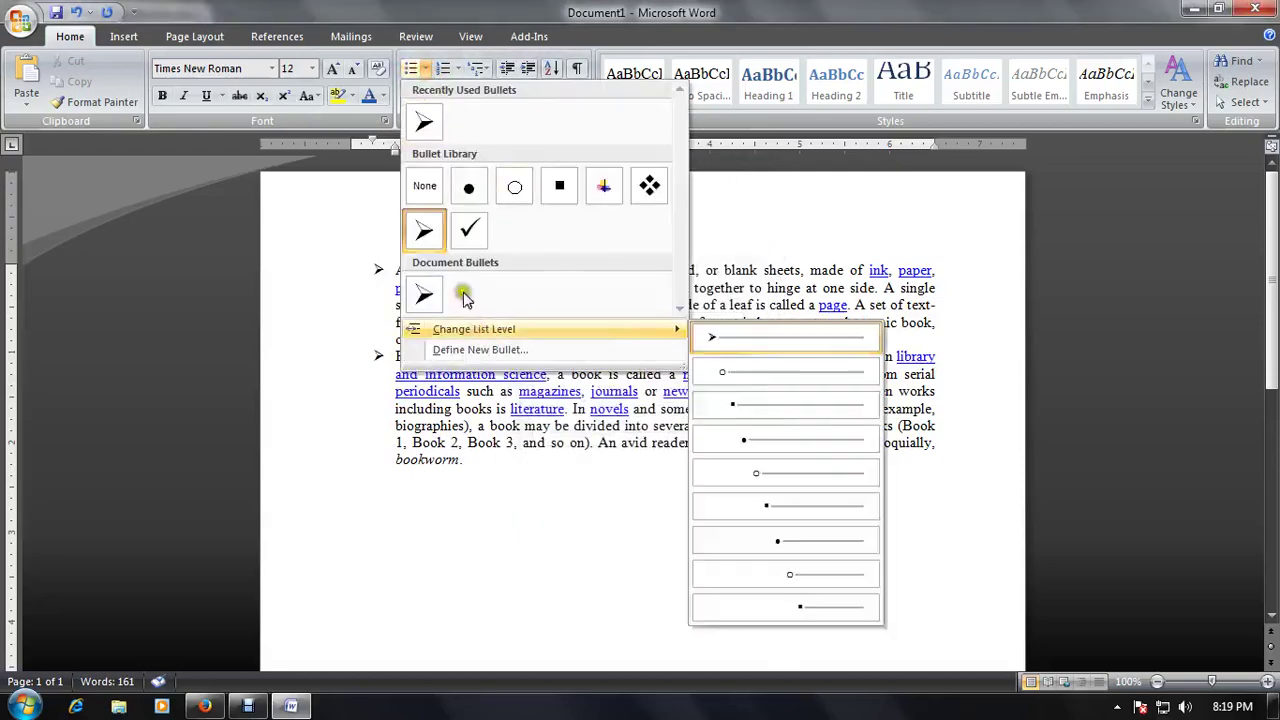
click(647, 185)
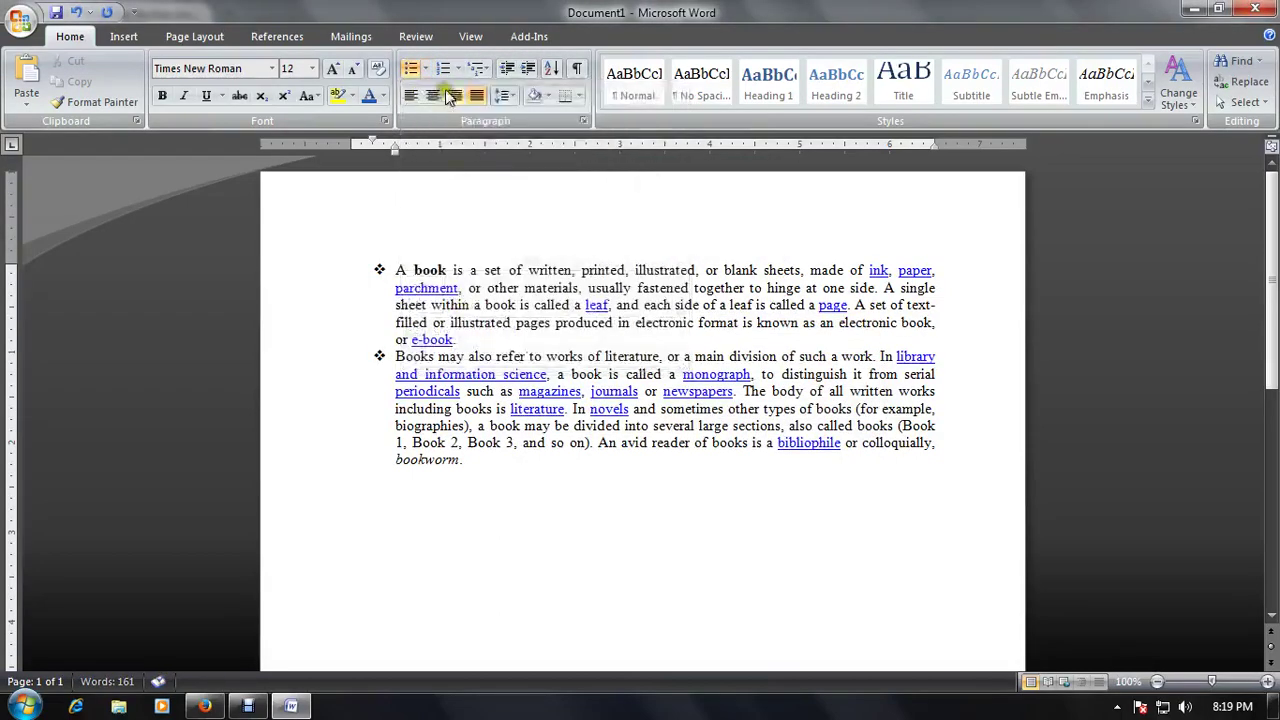
click(425, 68)
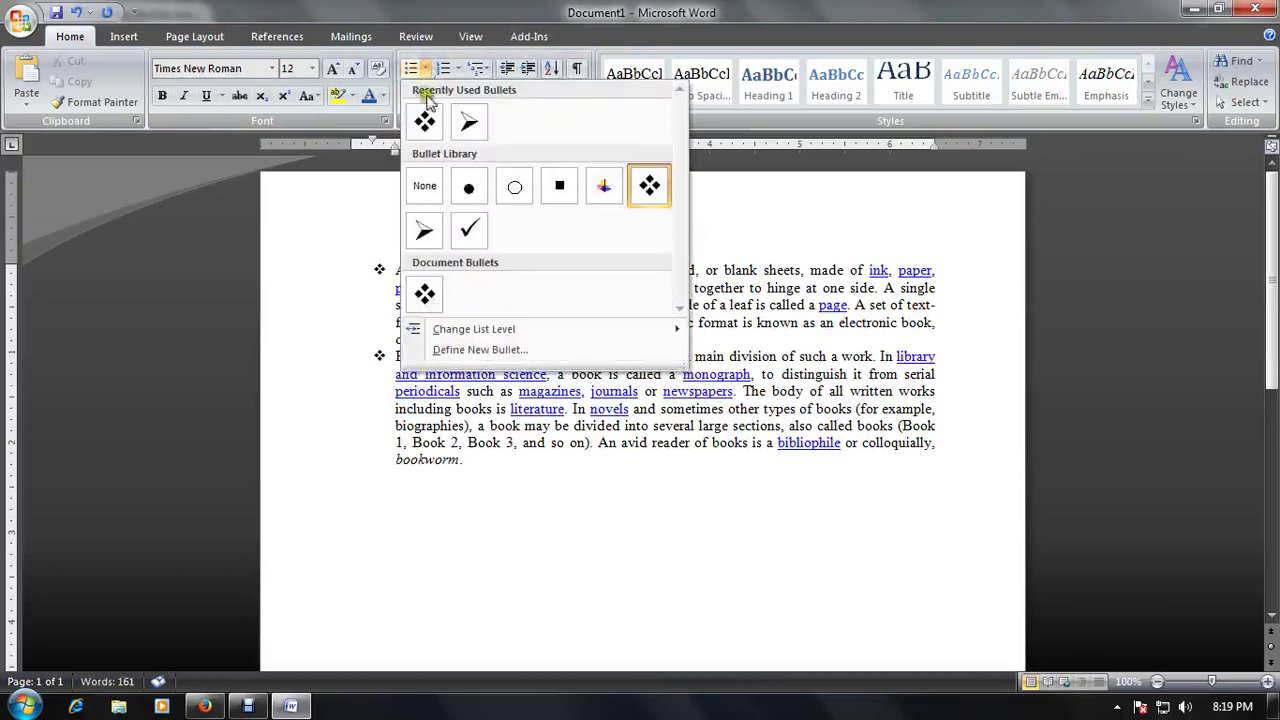
- Define a new picture bullet using the crosshair image and apply it to both paragraphs
click(532, 349)
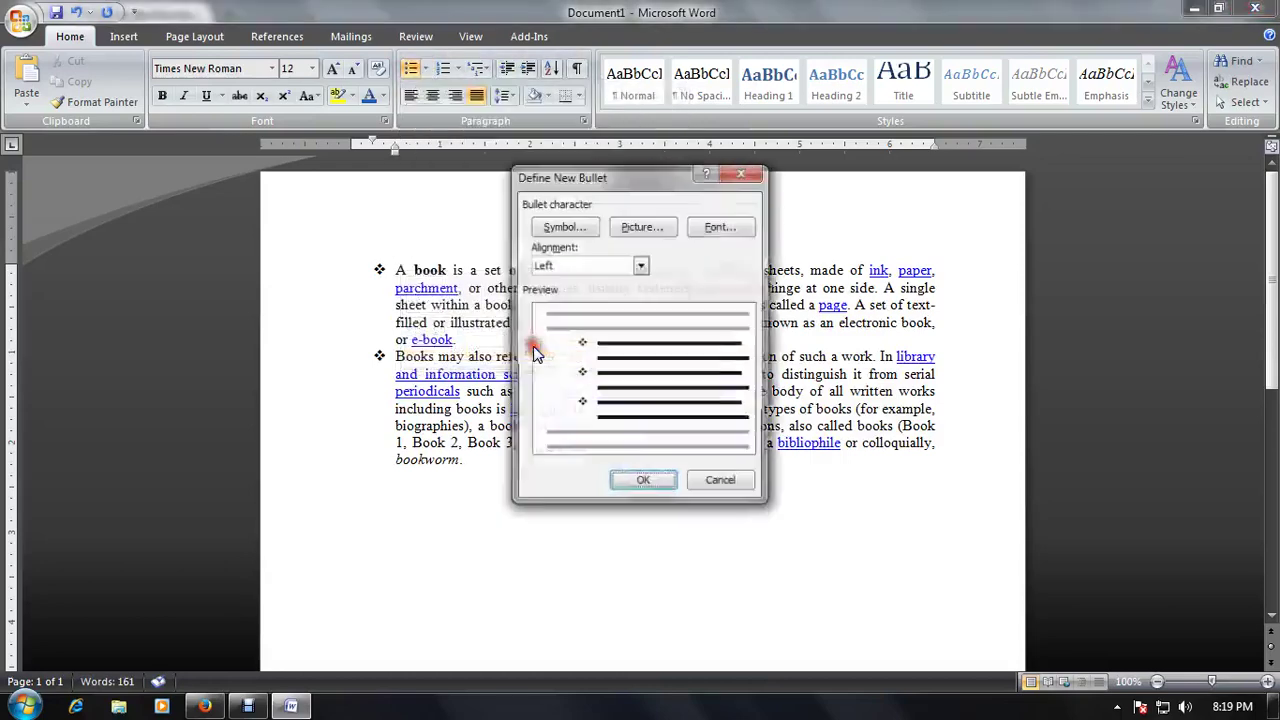
click(557, 229)
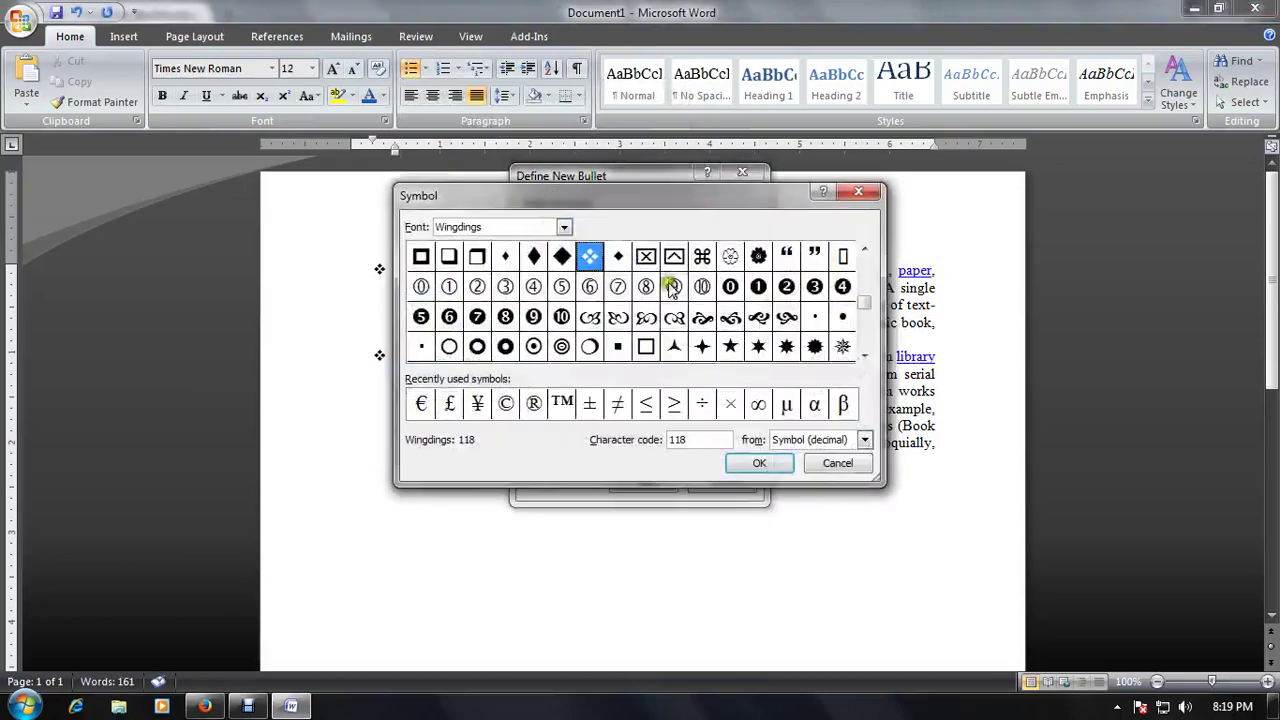
click(834, 464)
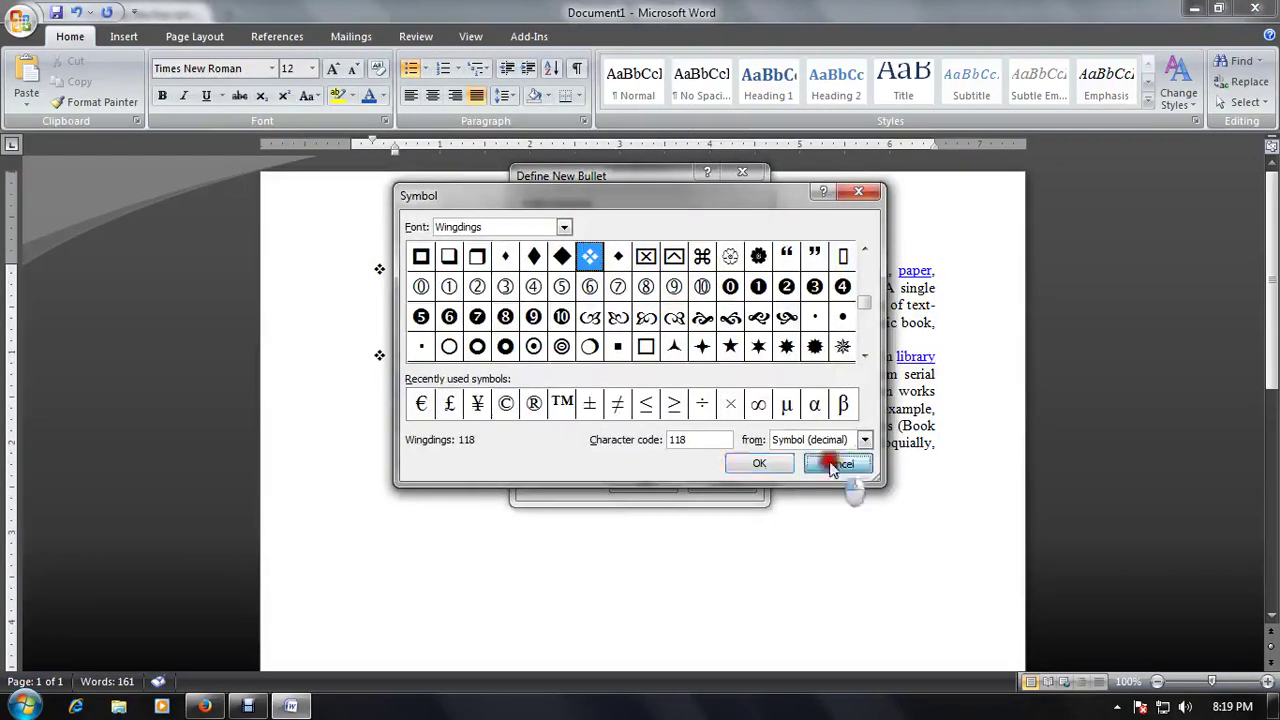
click(666, 229)
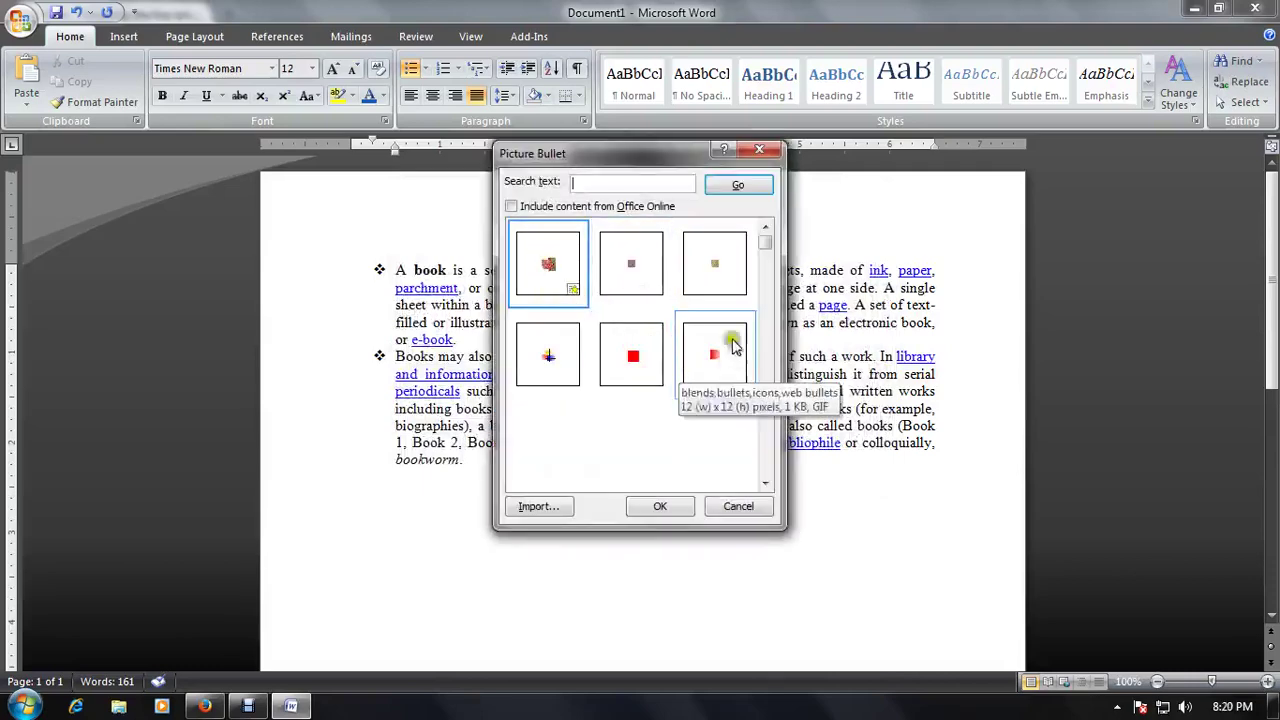
click(766, 260)
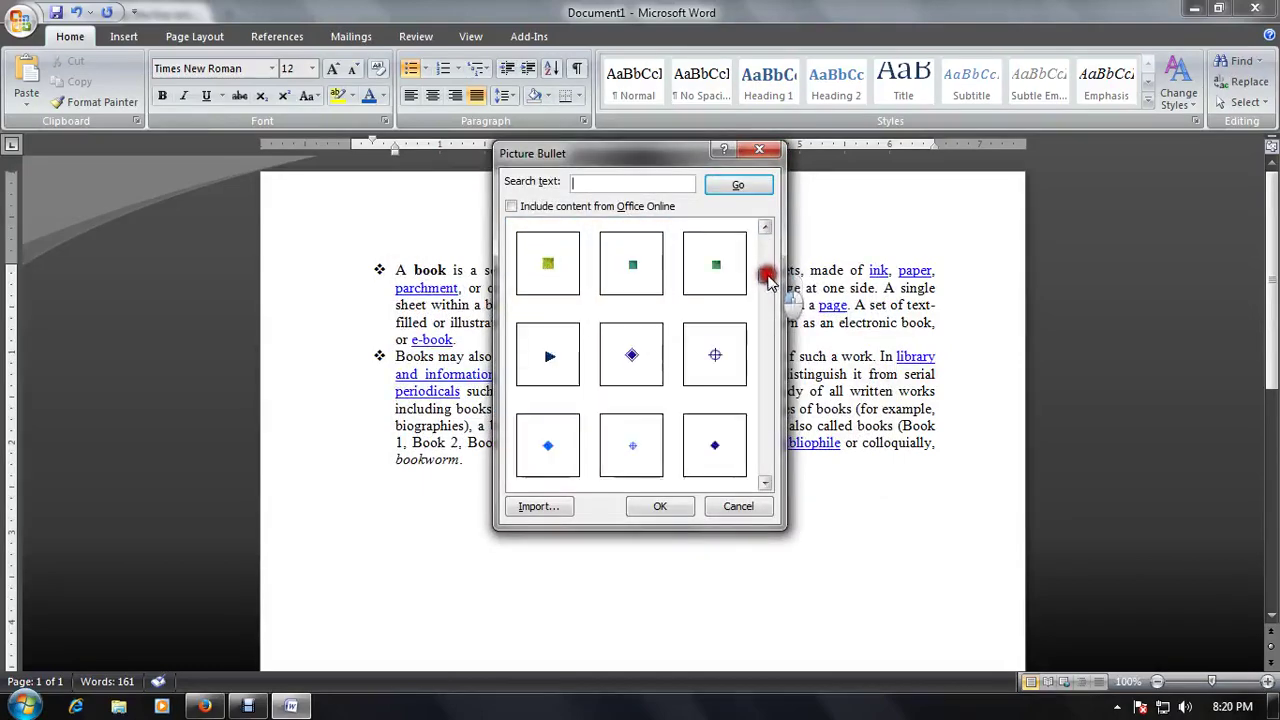
click(714, 354)
click(664, 507)
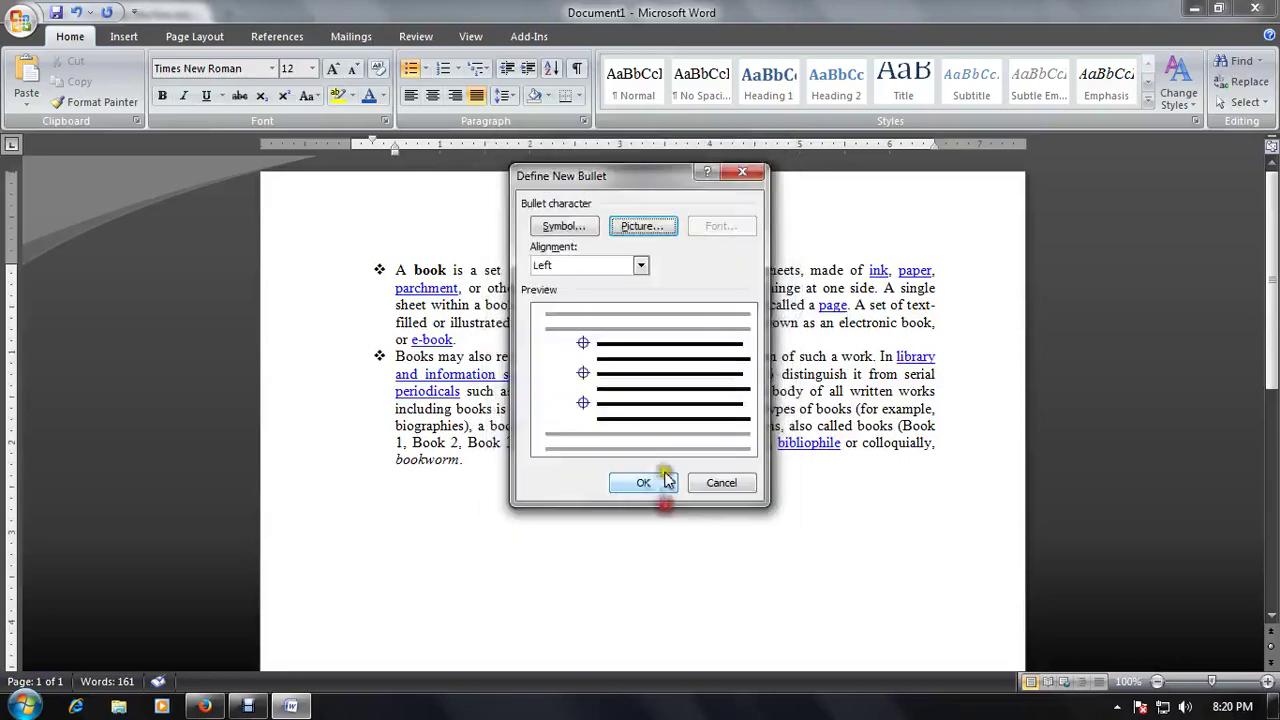
click(658, 486)
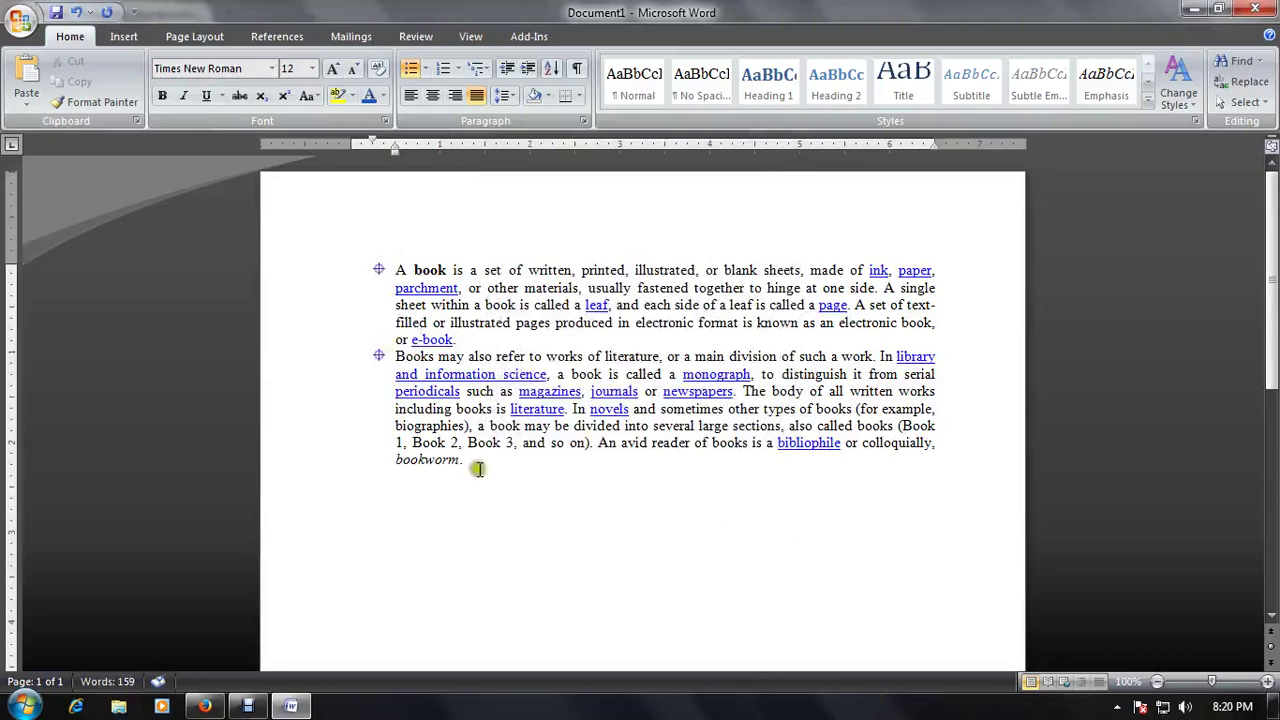
drag(478, 469, 388, 270)
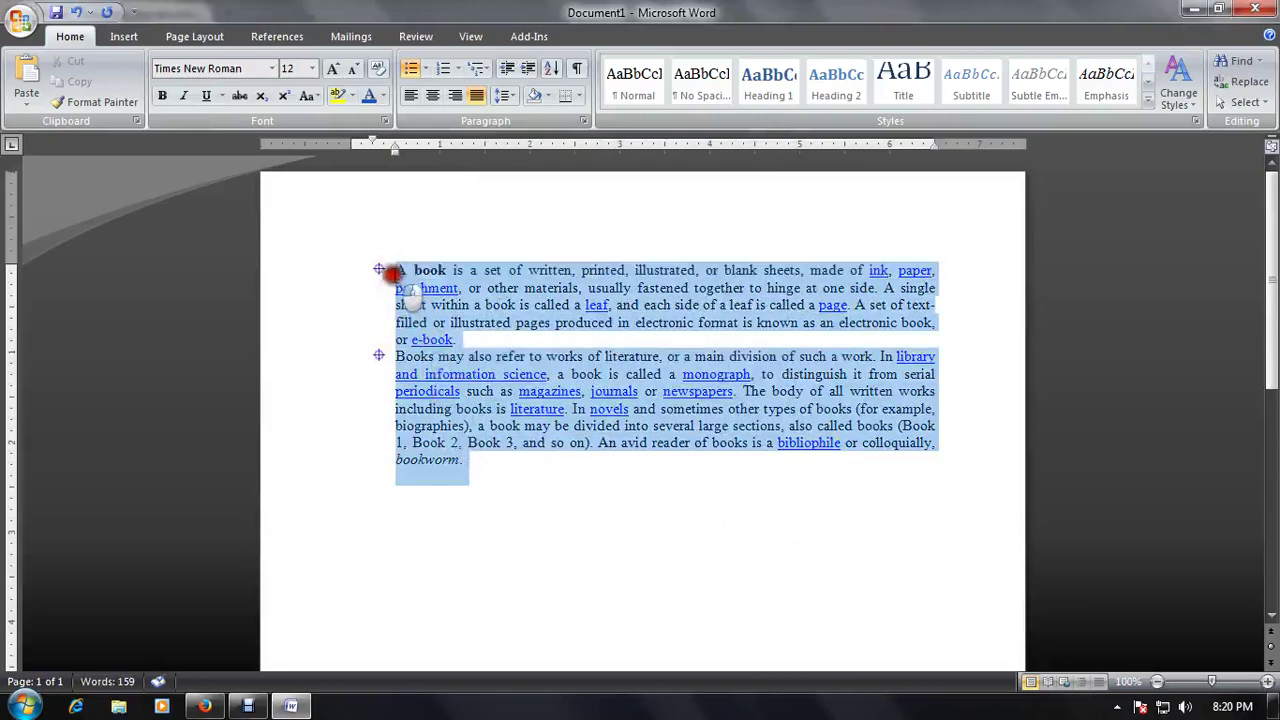
click(462, 76)
click(557, 143)
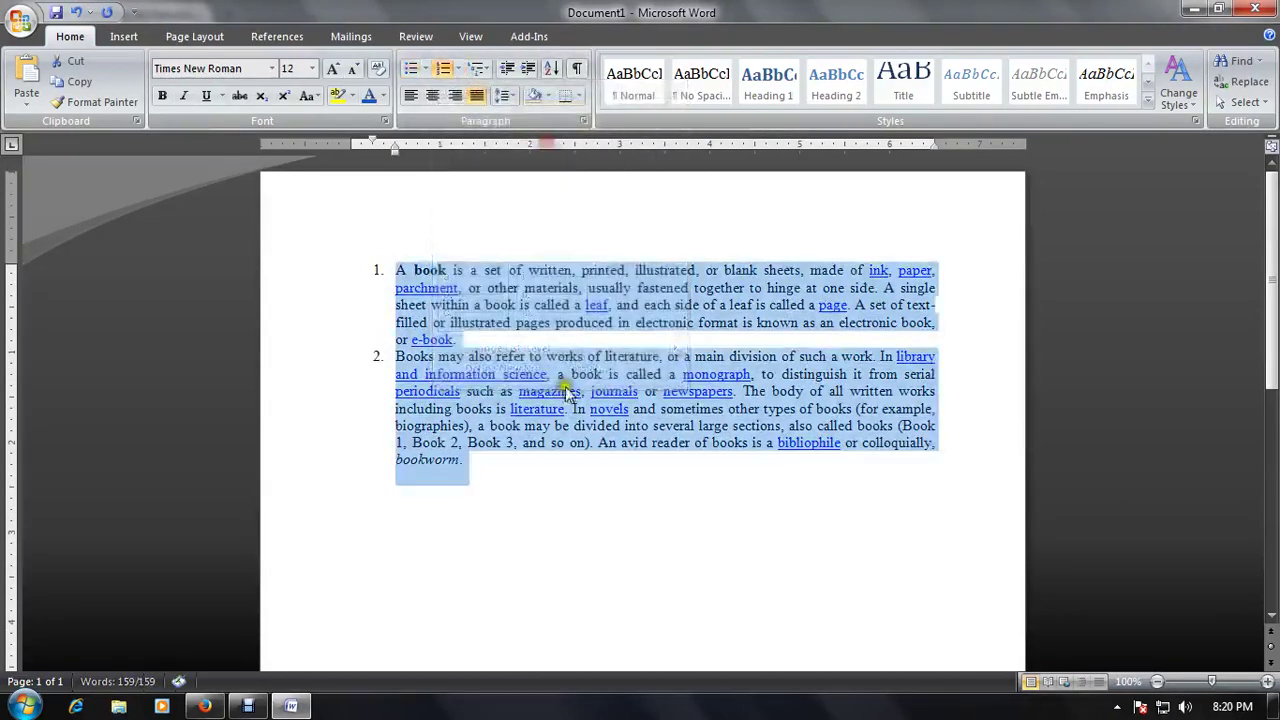
drag(470, 462, 397, 283)
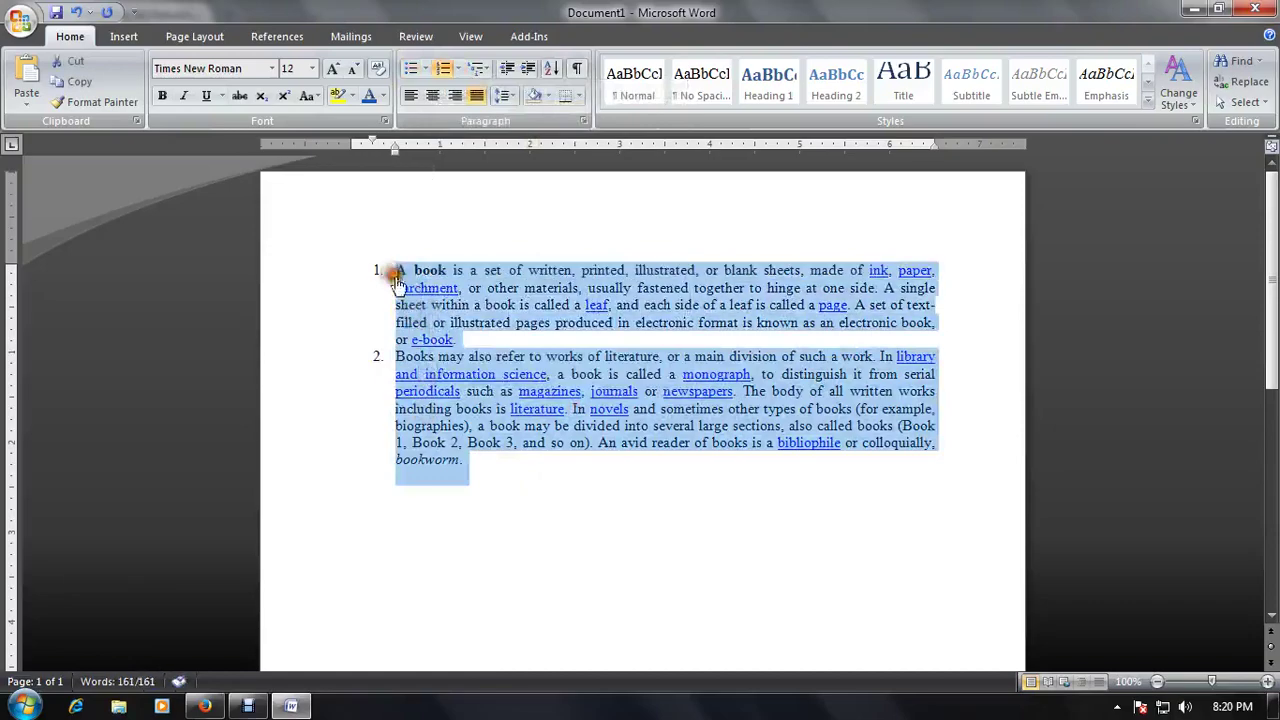
key(ctrl+c)
click(500, 463)
key(ctrl+v)
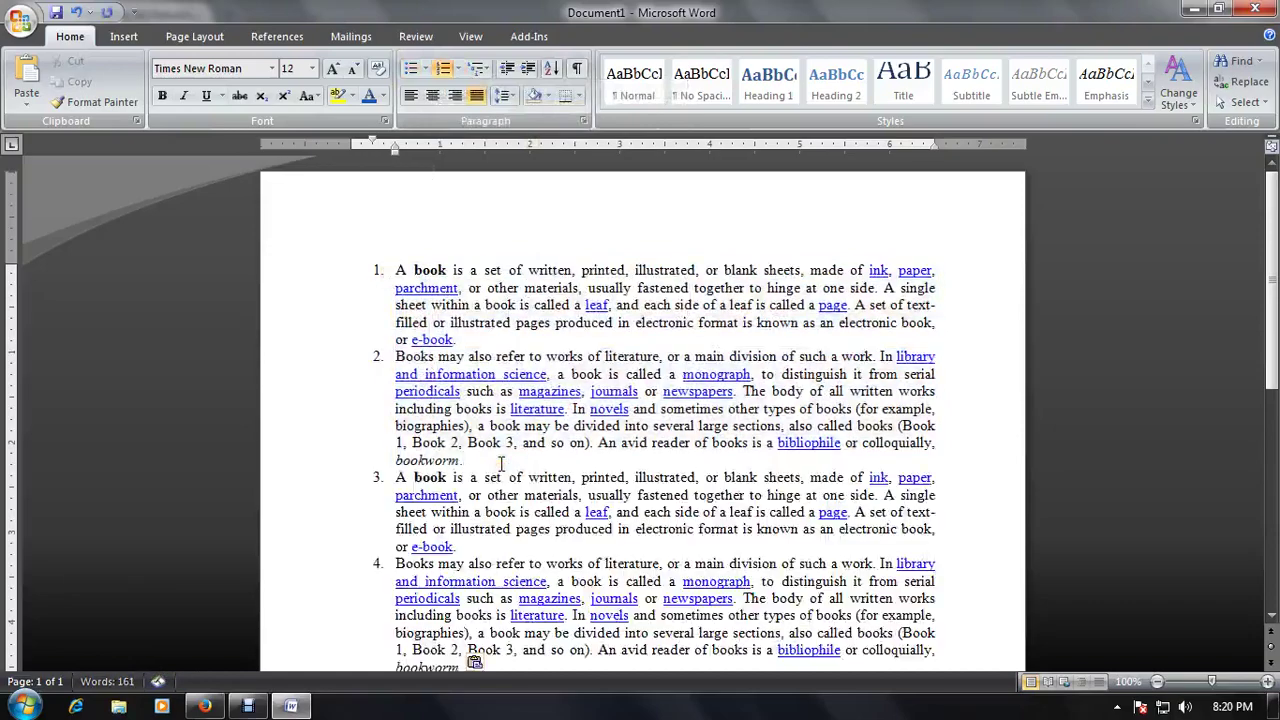
key(Return)
key(ctrl+v)
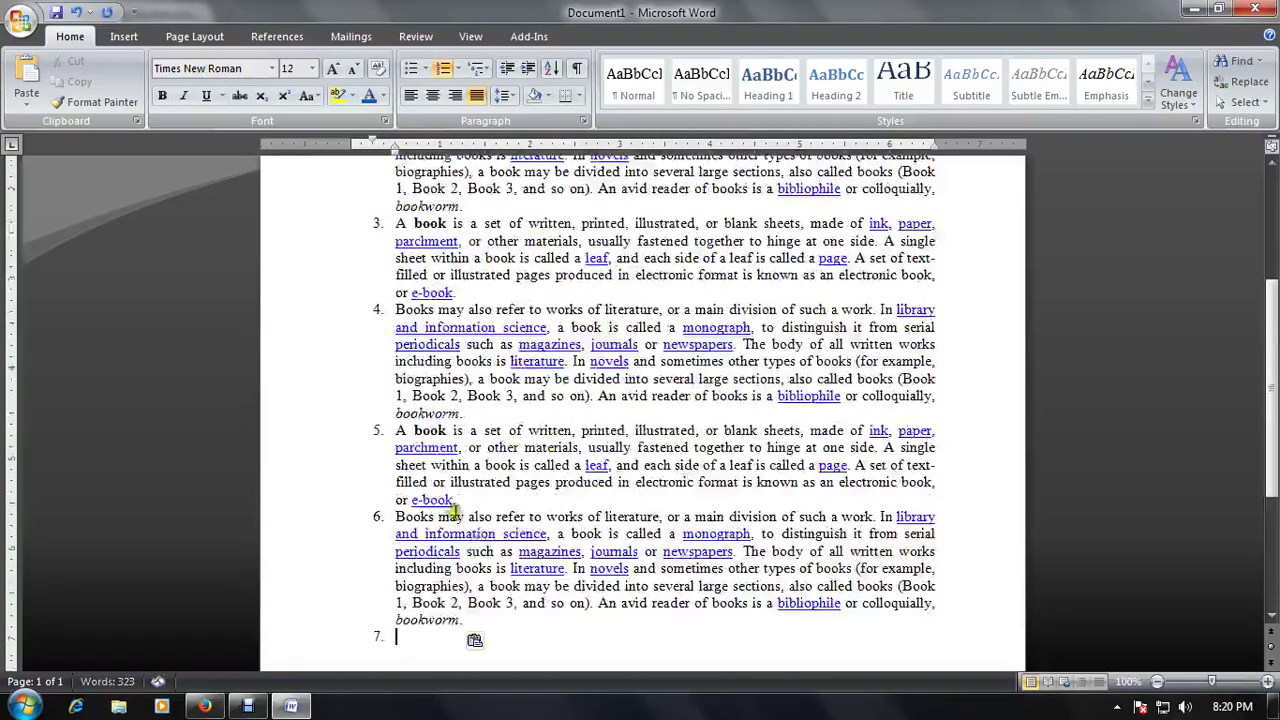
scroll(410, 455, up, 5)
scroll(364, 341, down, 2)
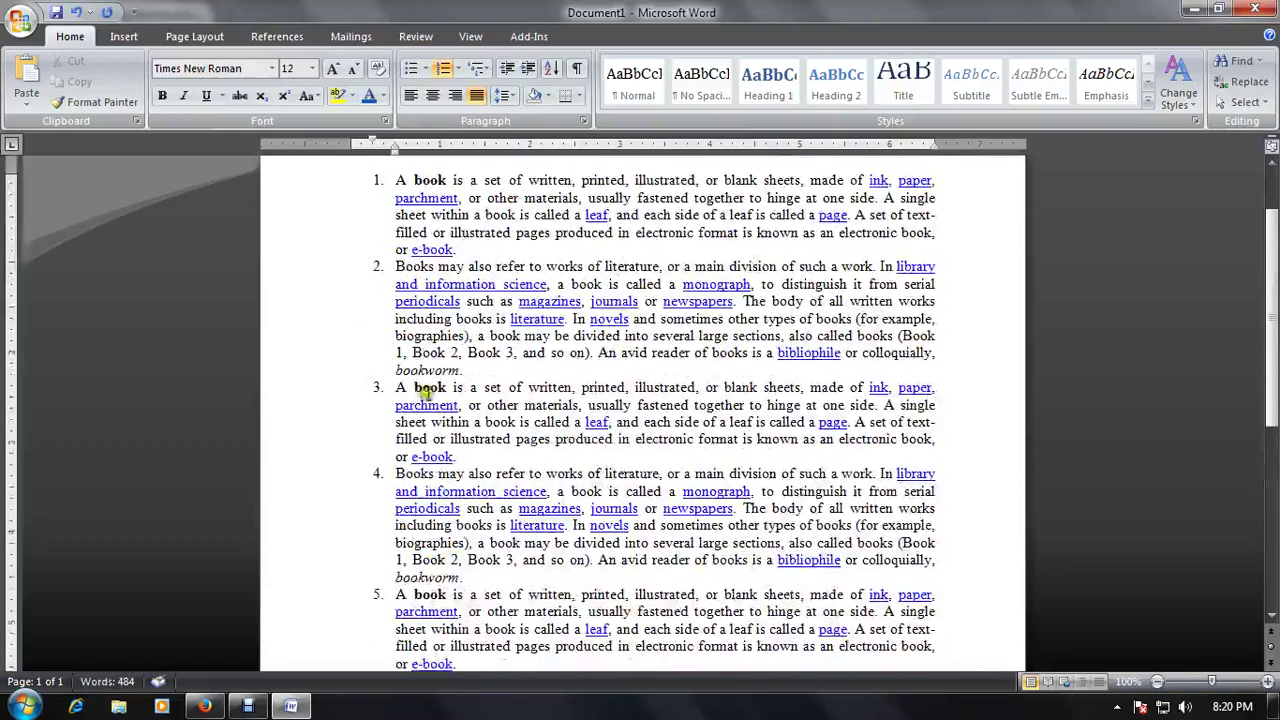
scroll(440, 430, down, 4)
scroll(462, 468, down, 2)
scroll(398, 420, up, 8)
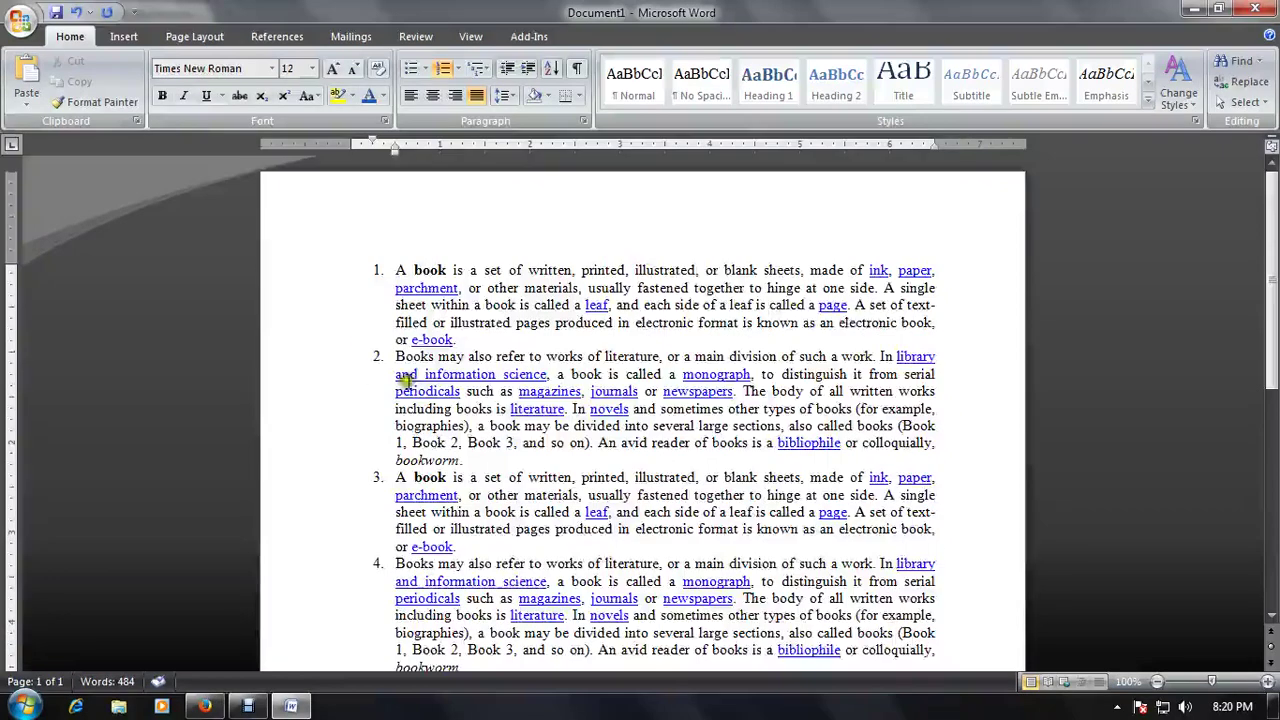
drag(389, 268, 481, 535)
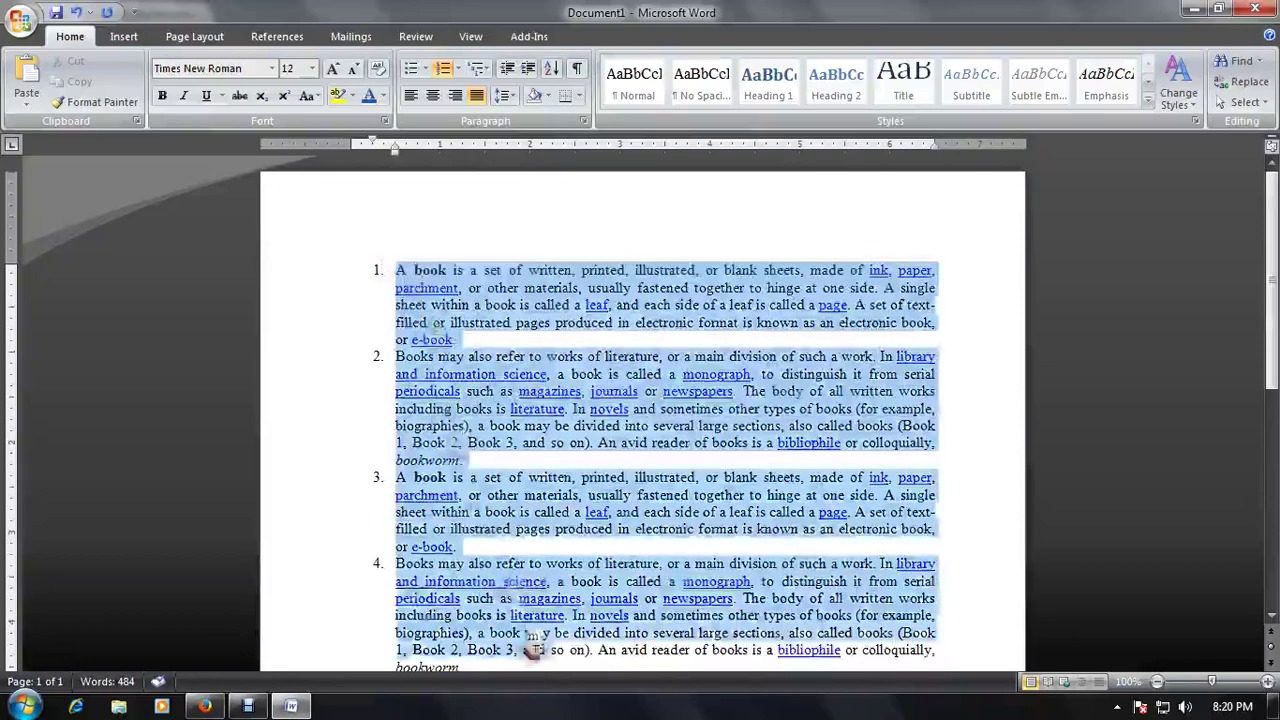
click(480, 68)
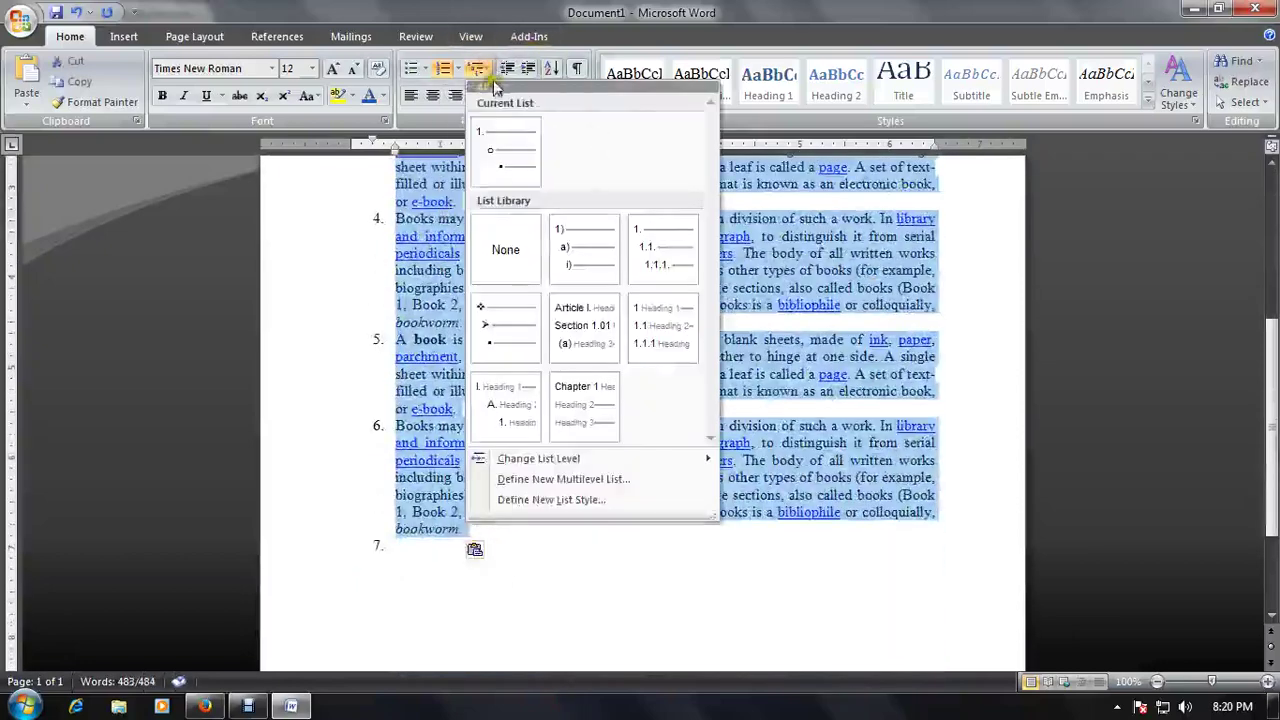
click(480, 68)
scroll(497, 250, up, 6)
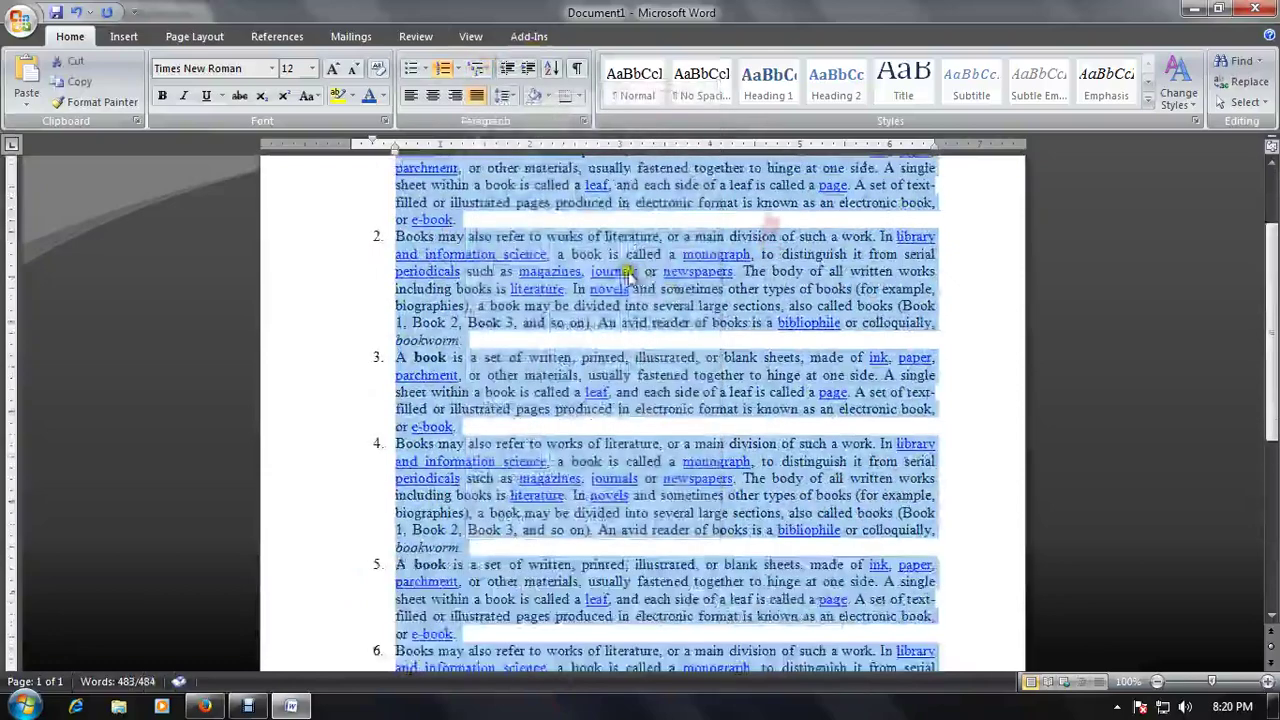
click(540, 325)
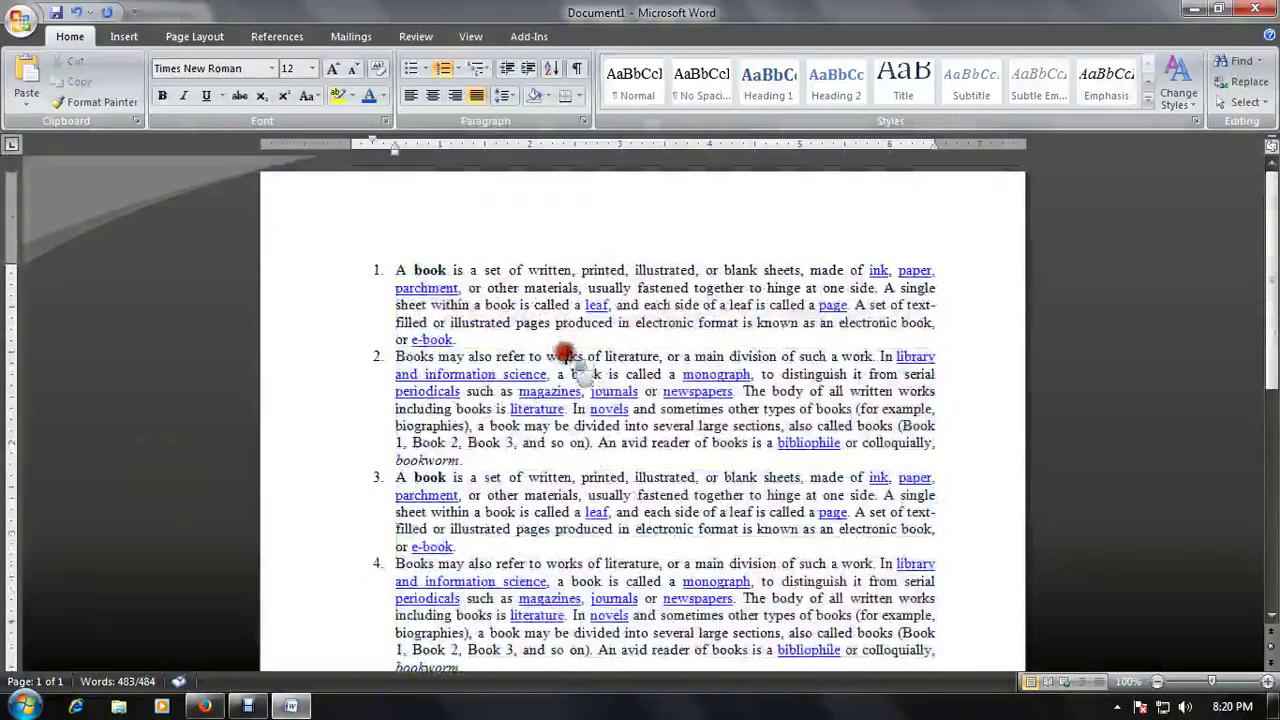
- Add a demoted item after item 1 and apply the 1. / 1.1. / 1.1.1. multilevel list
click(462, 338)
key(Return)
key(Tab)
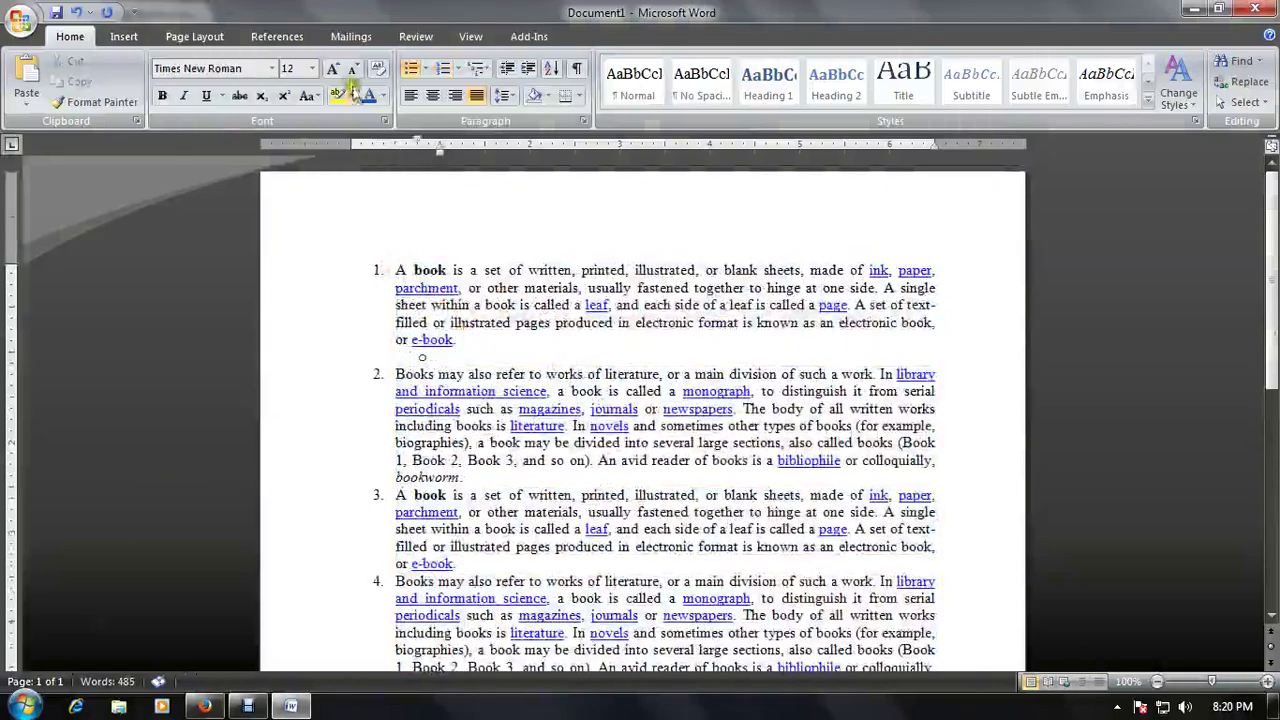
click(487, 69)
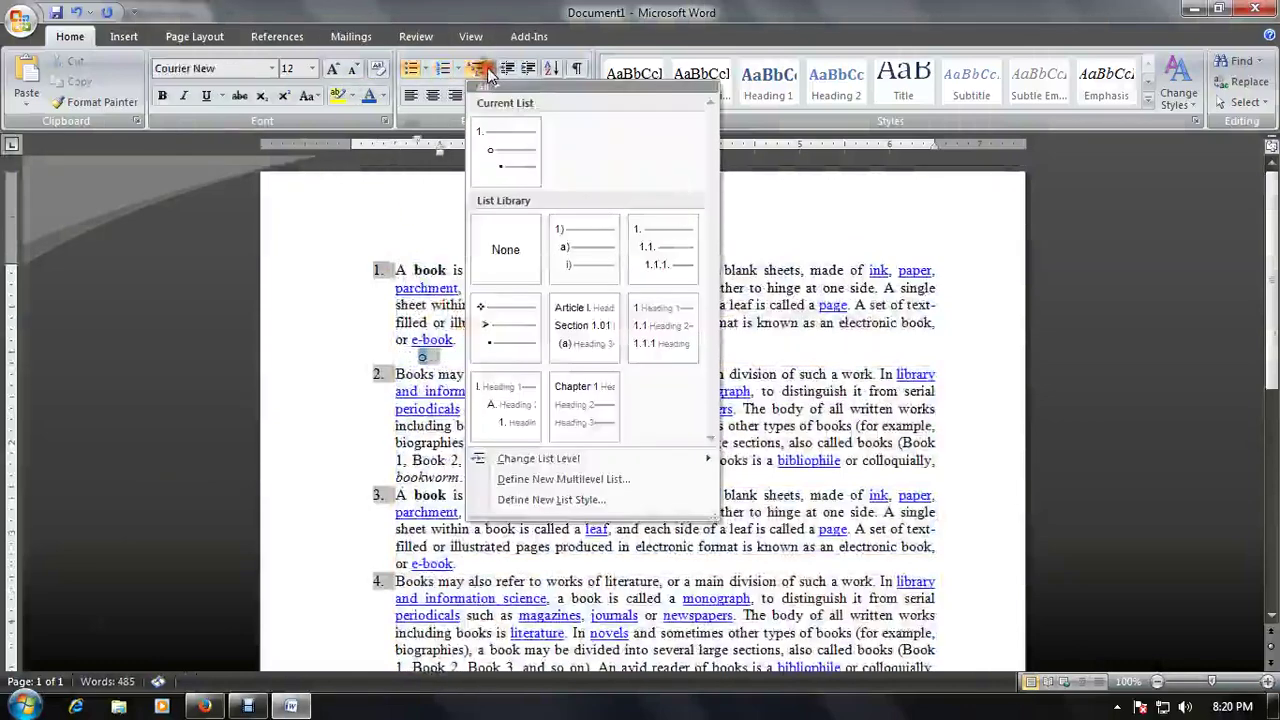
click(655, 252)
text(gfgdfgfdg)
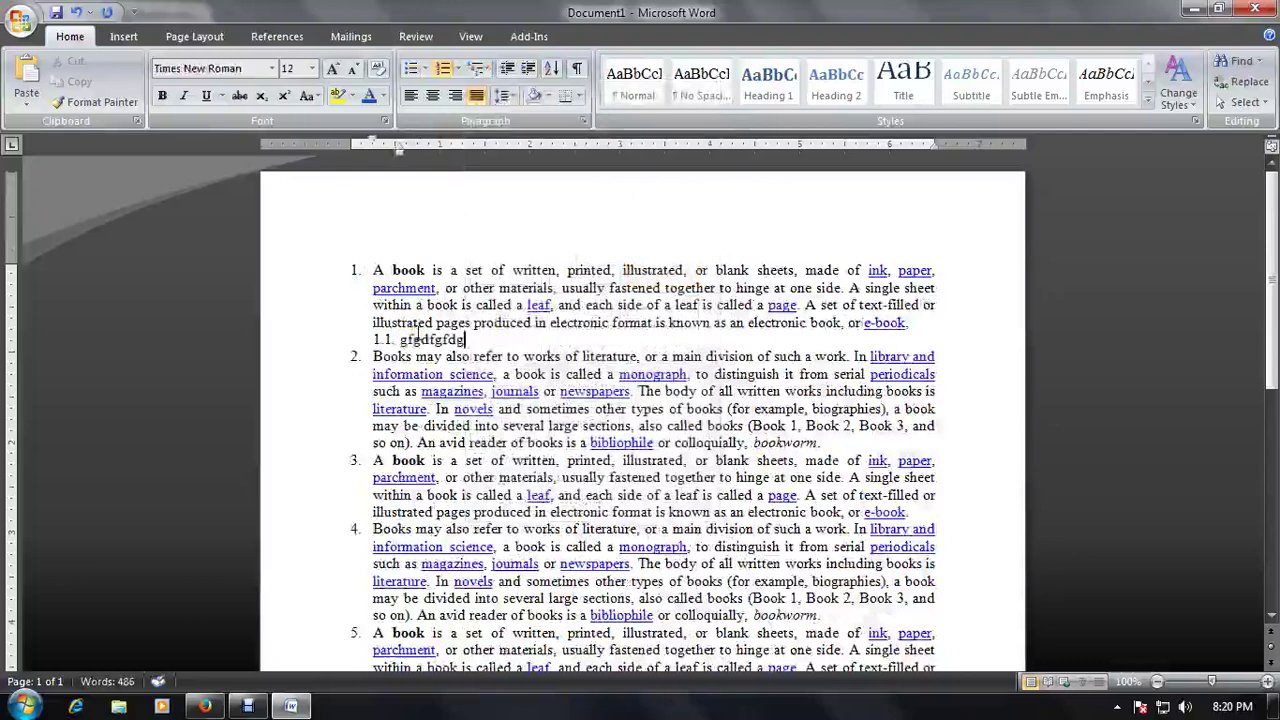
- Add trial sub-items at levels 1.1.1 to 1.2, typing 'fd' and 'sfafddsfa'
key(Return)
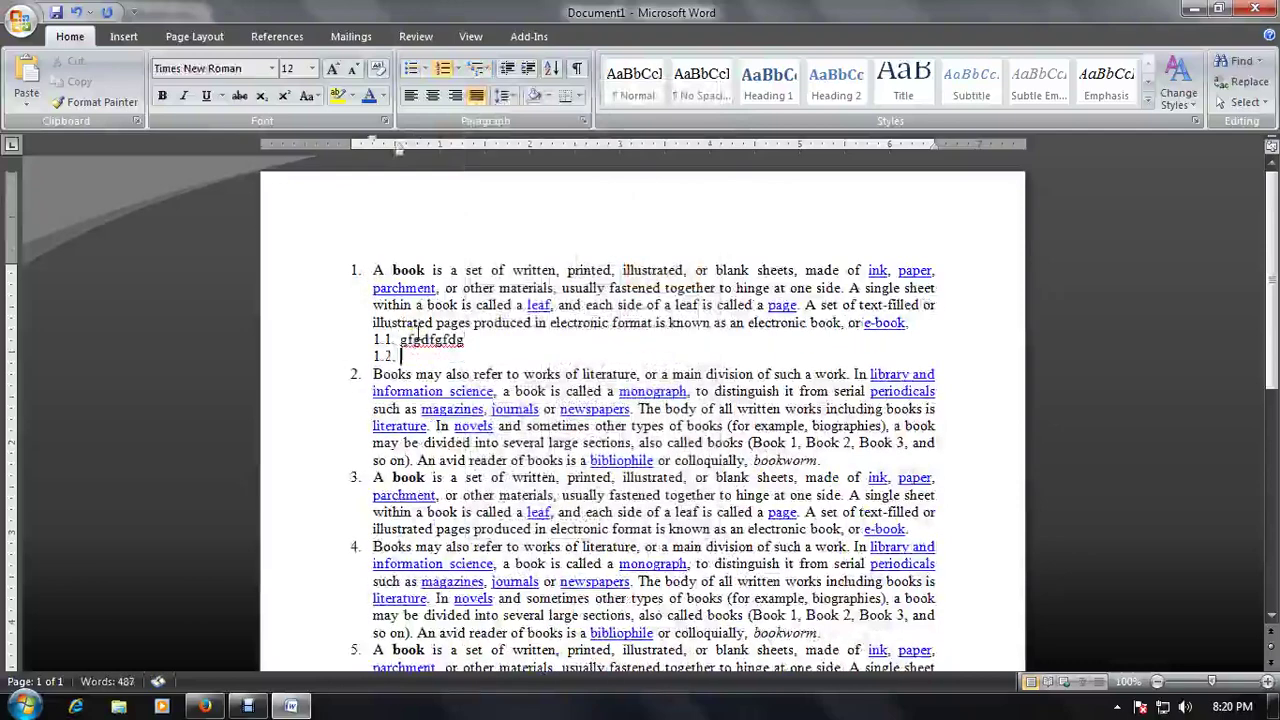
key(Tab)
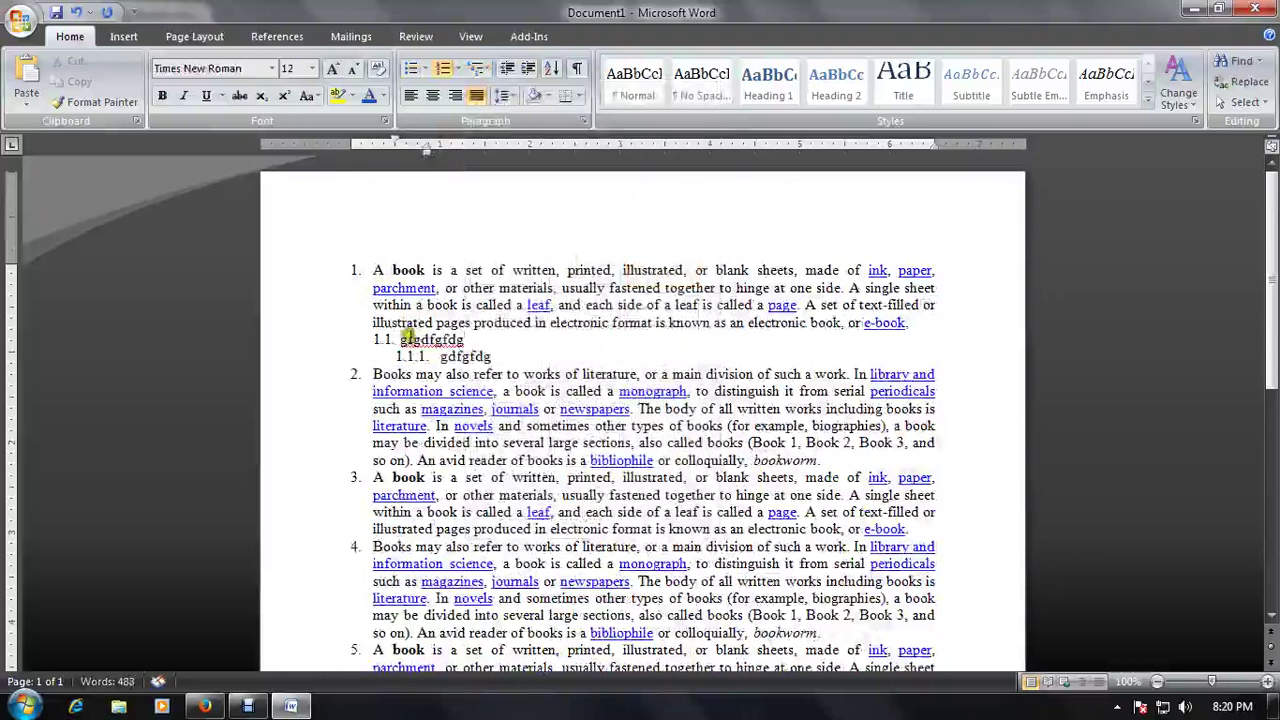
key(Return)
key(Tab)
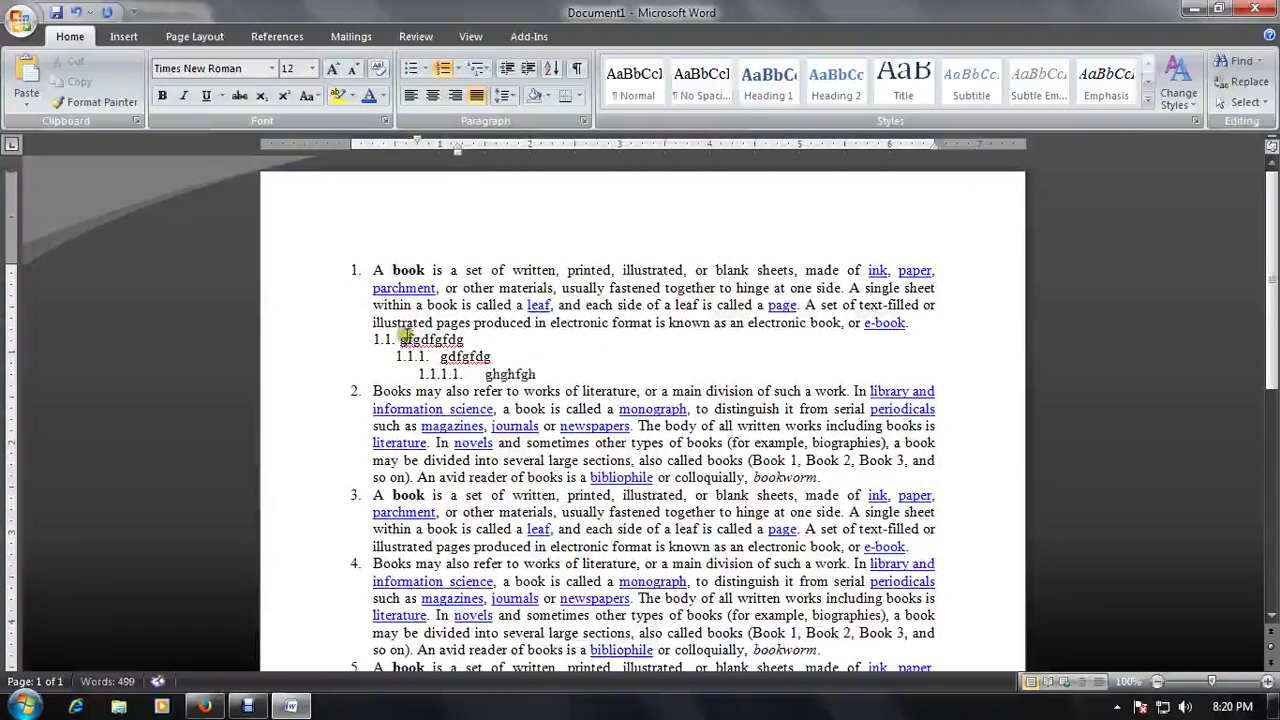
key(Return)
text(gdgdfgd)
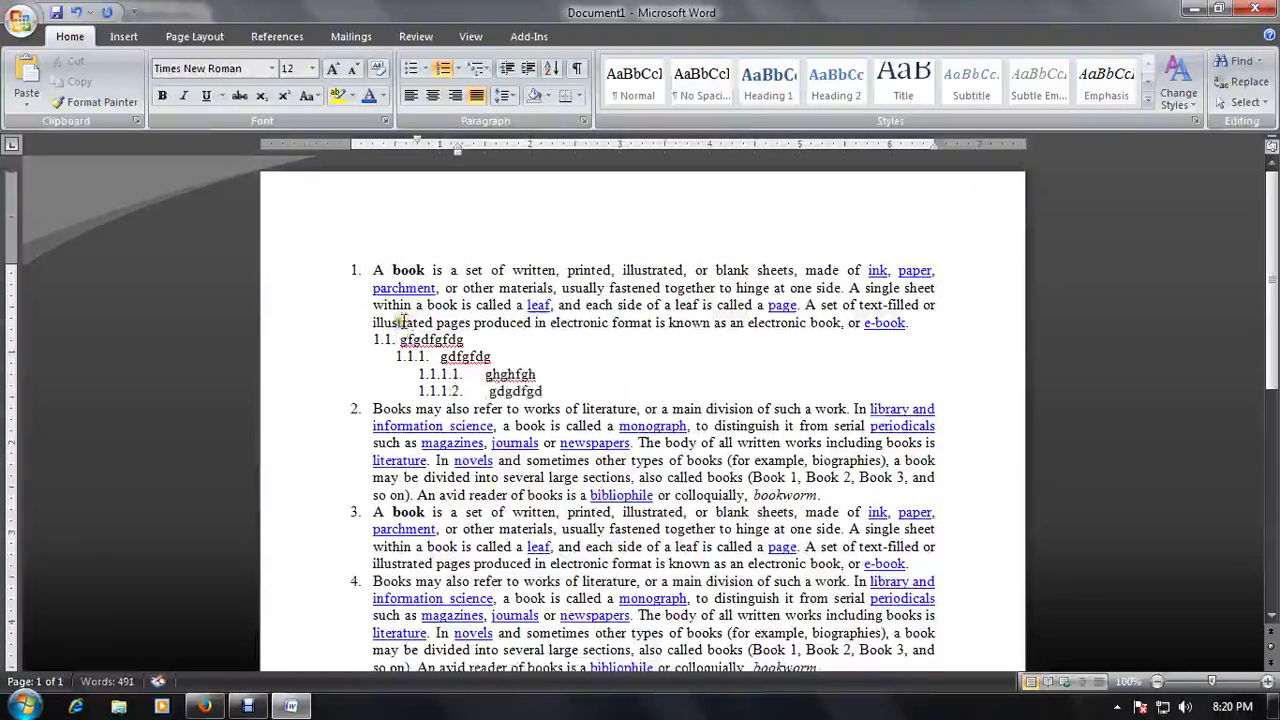
key(Return)
key(shift+Tab)
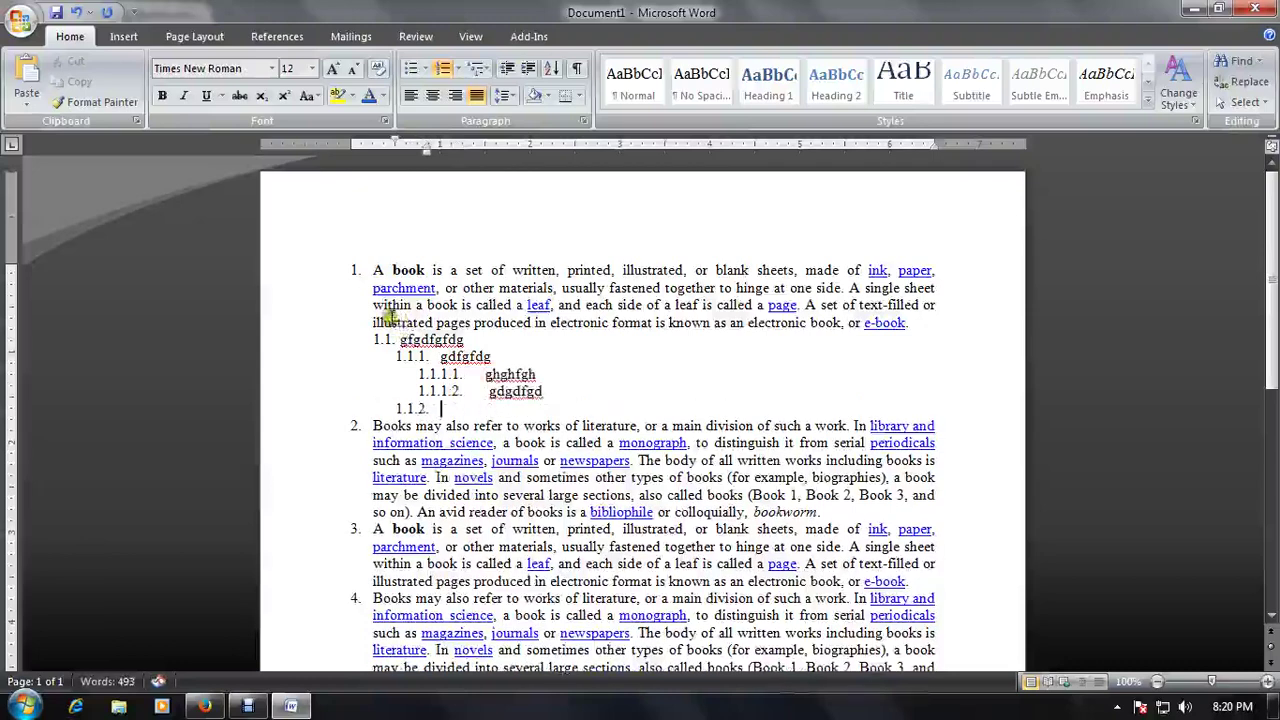
text(gfgfd)
key(Return)
text(dsfdsf)
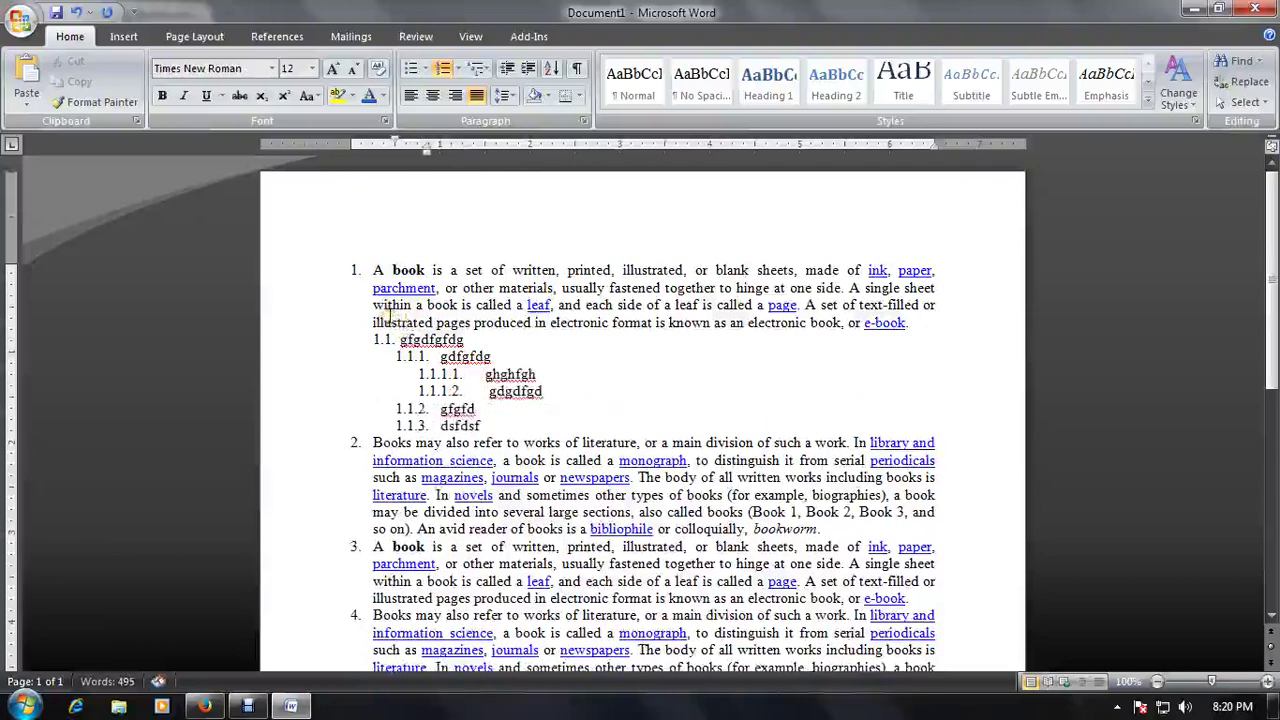
key(Return)
text(sfafddsfa)
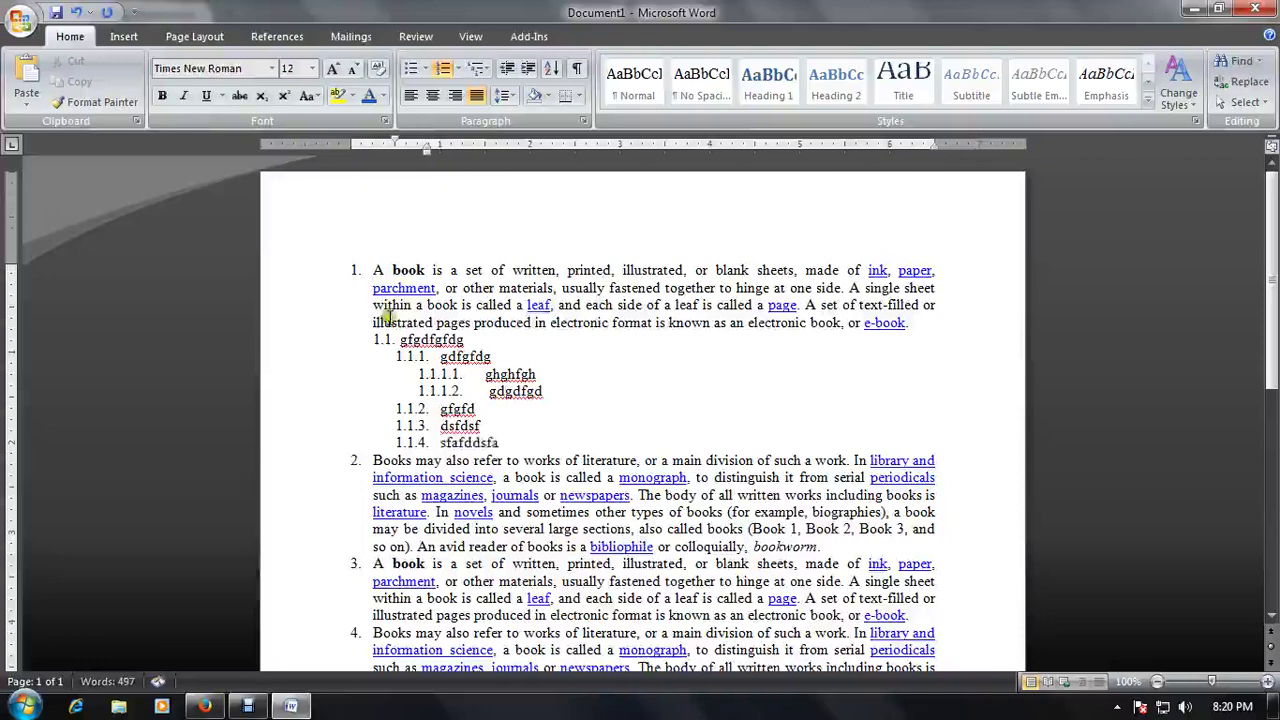
key(Return)
key(shift+Tab)
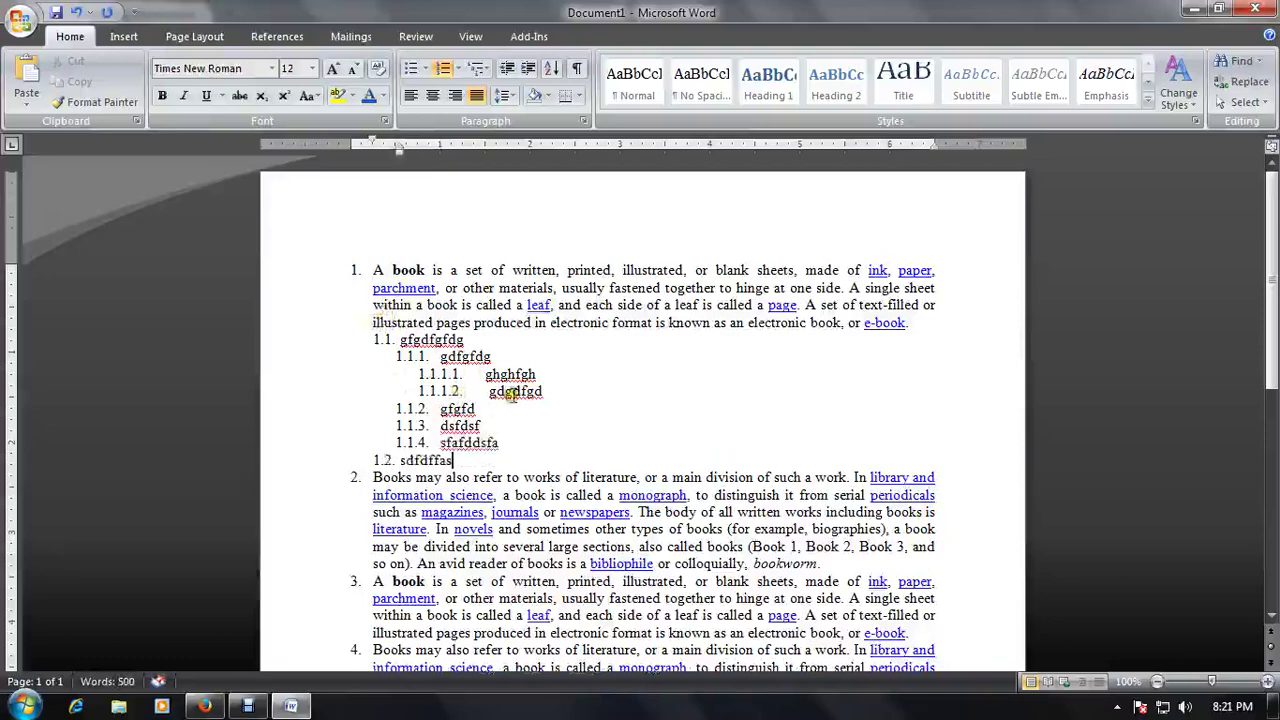
- Delete the trial sub-items and set the Book paragraphs' numbering to None
drag(476, 462, 364, 342)
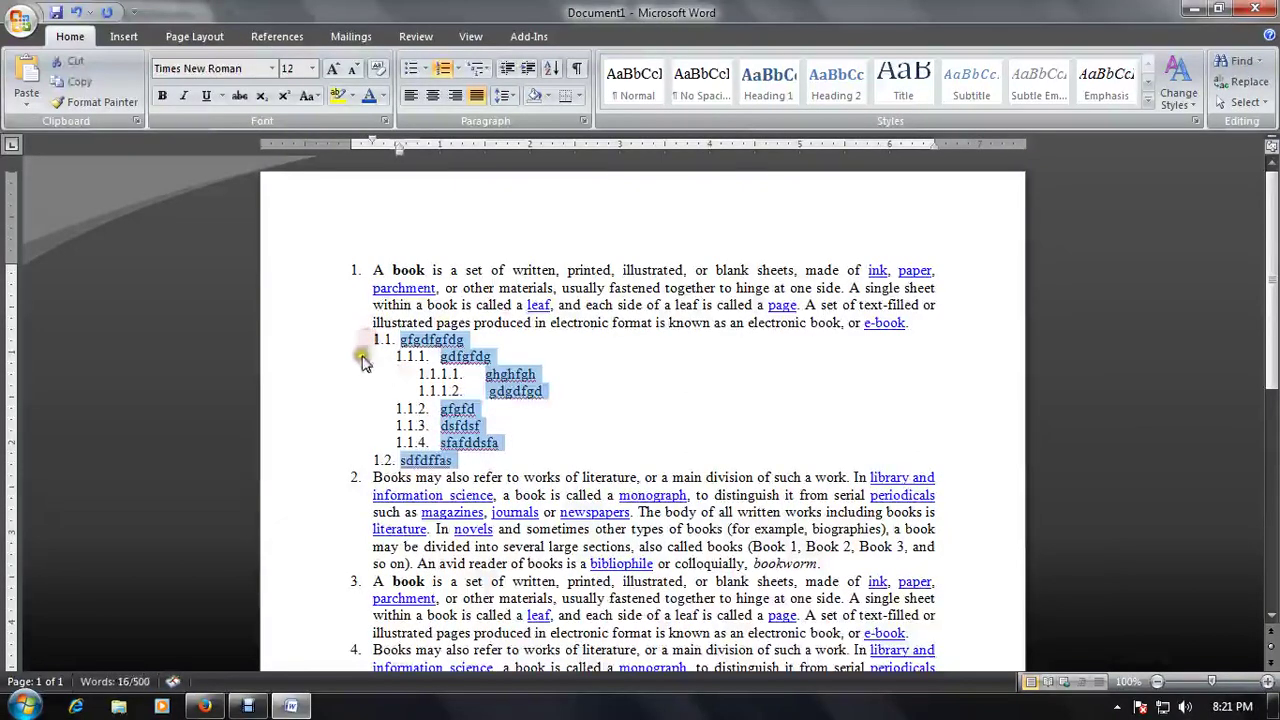
key(Delete)
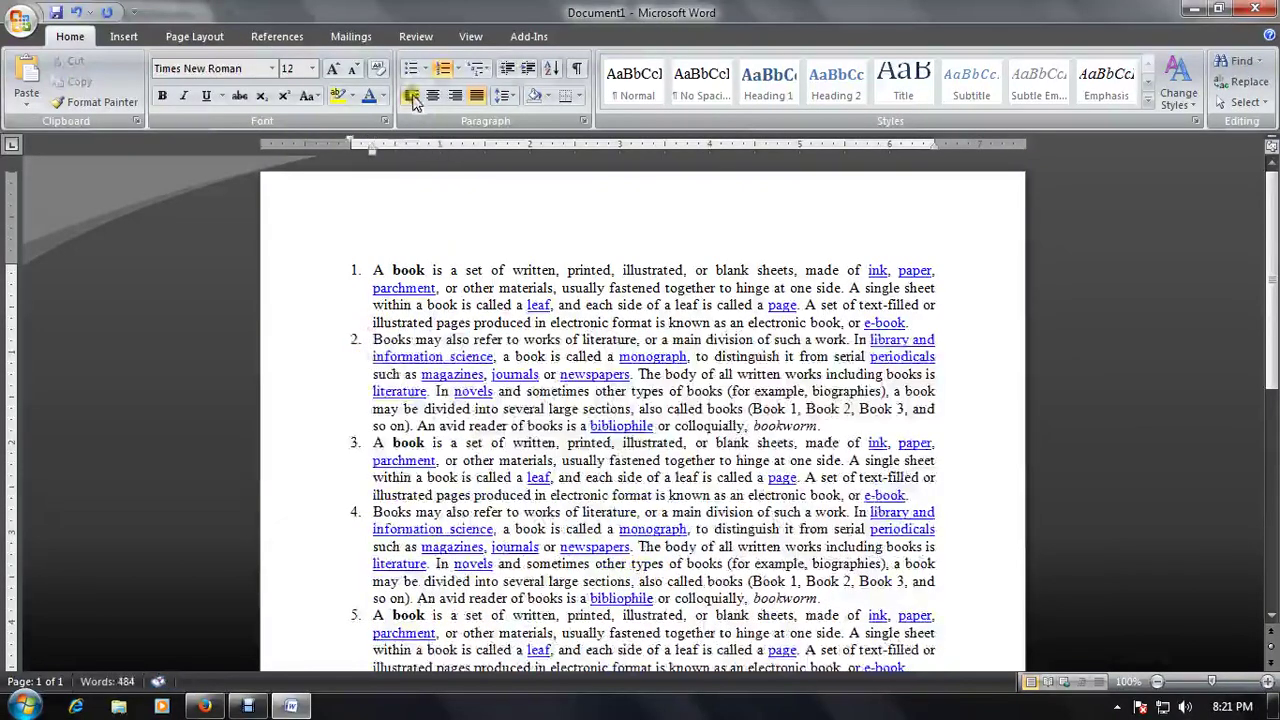
mouse_move(373, 270)
mouse_down()
mouse_move(386, 292)
mouse_move(812, 455)
mouse_up()
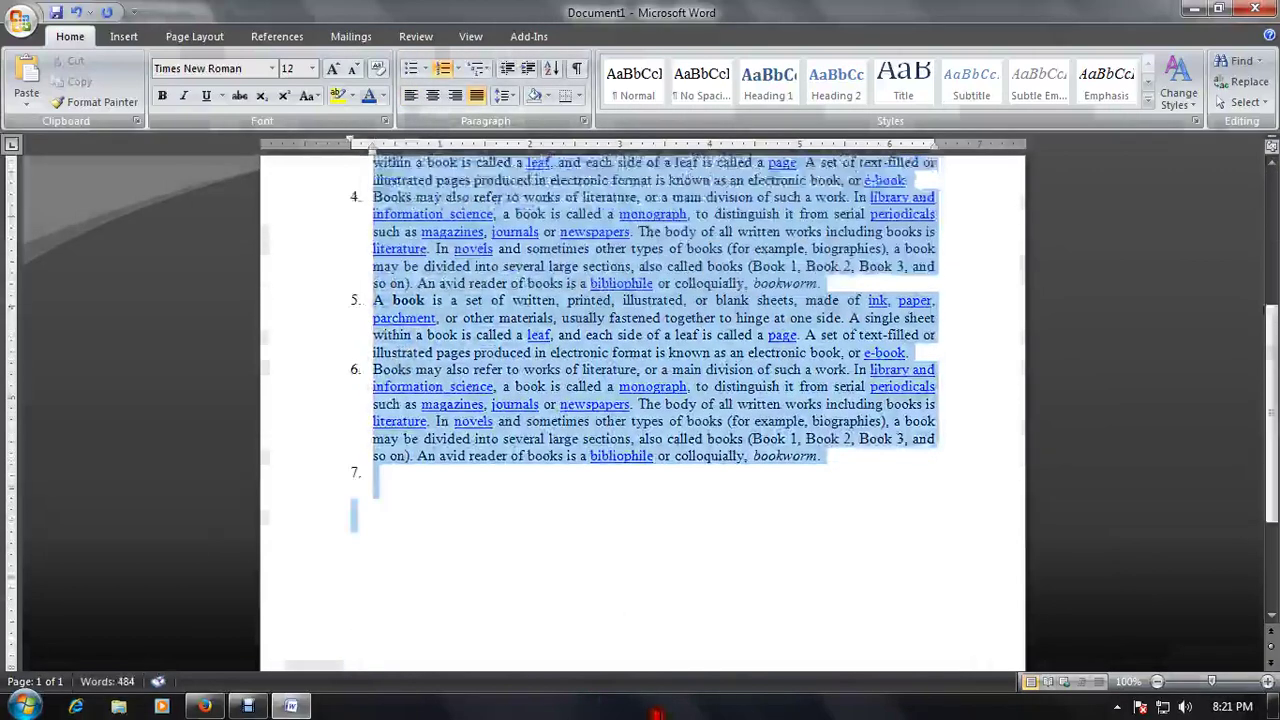
click(428, 78)
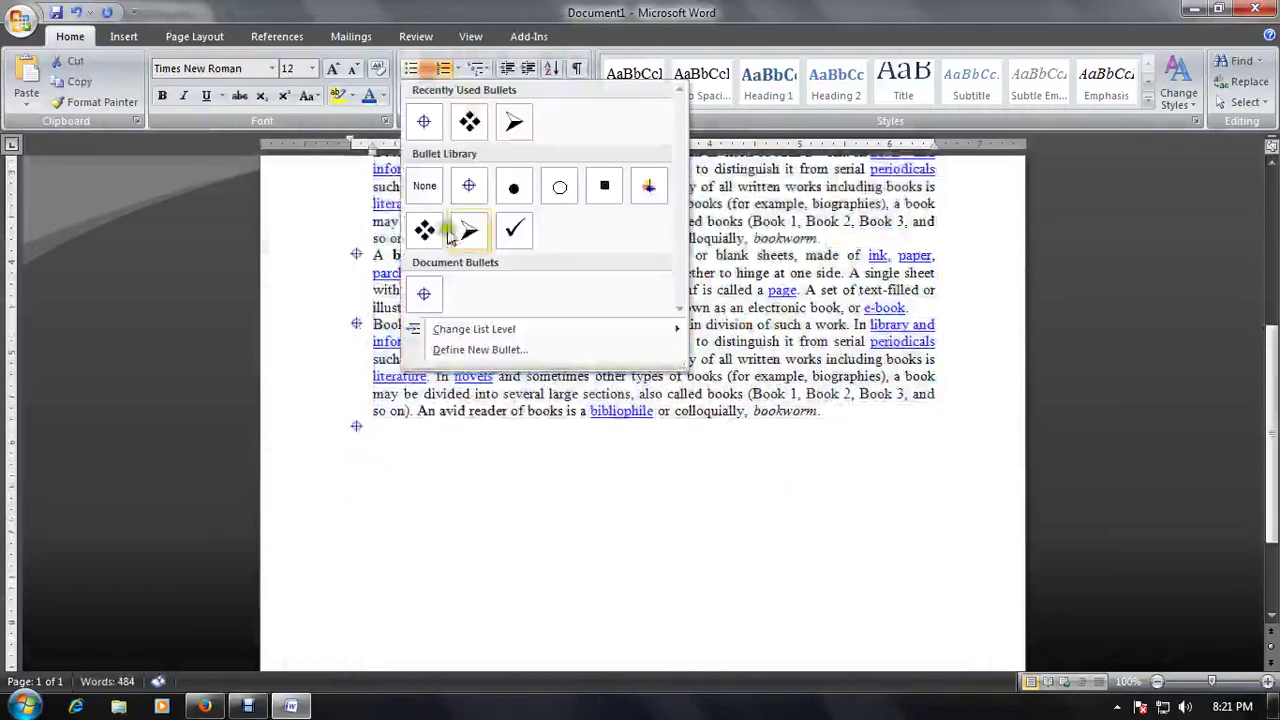
click(447, 75)
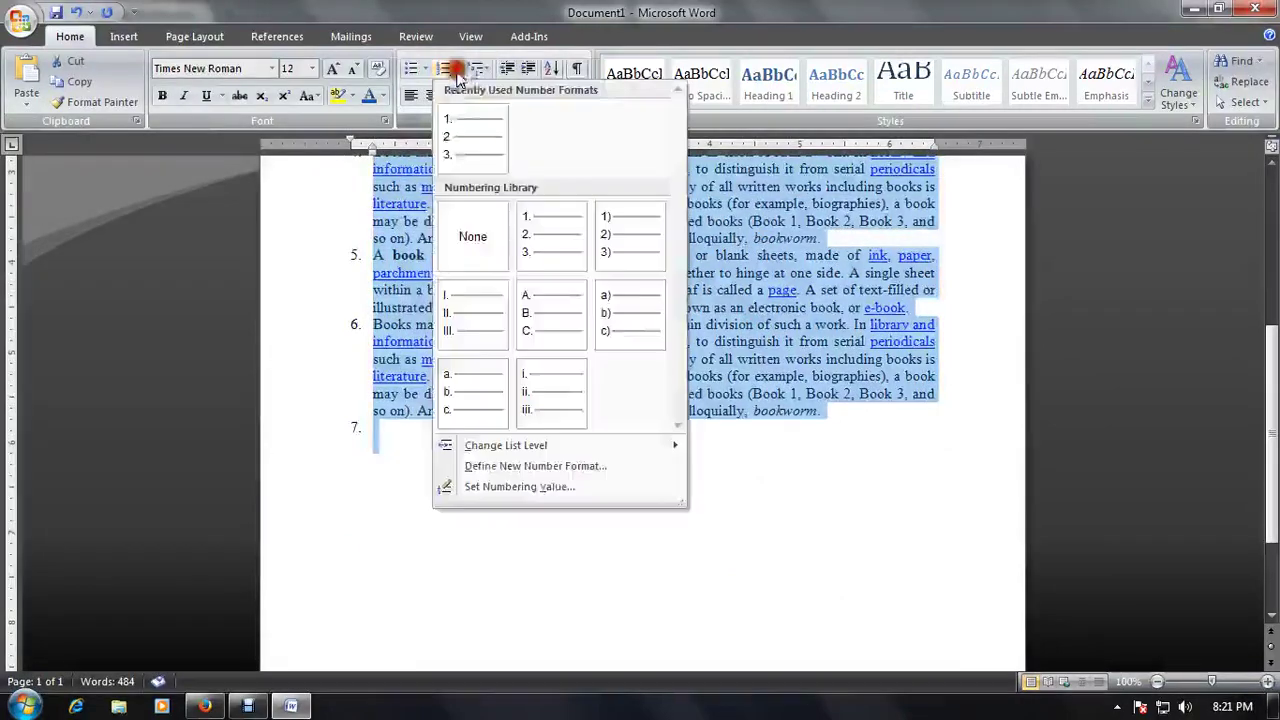
click(470, 236)
click(640, 288)
scroll(530, 310, up, 2)
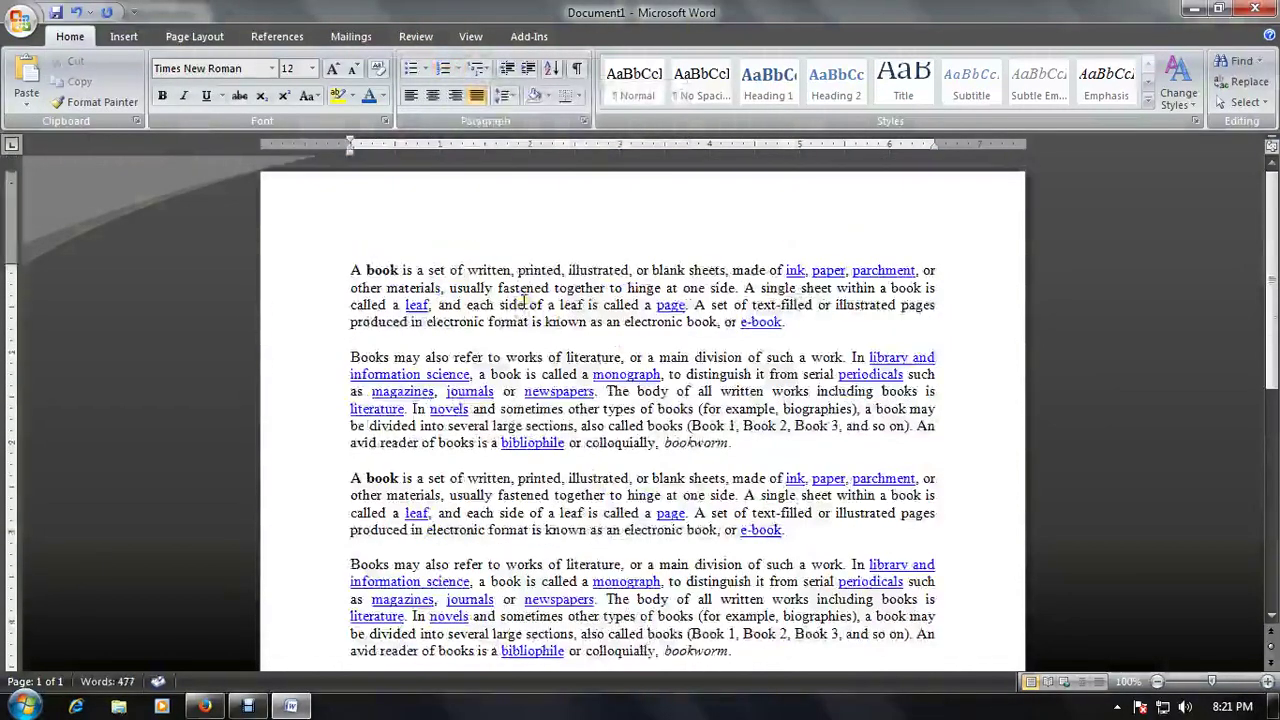
- Left-align the Book paragraphs on the page
drag(332, 272, 477, 596)
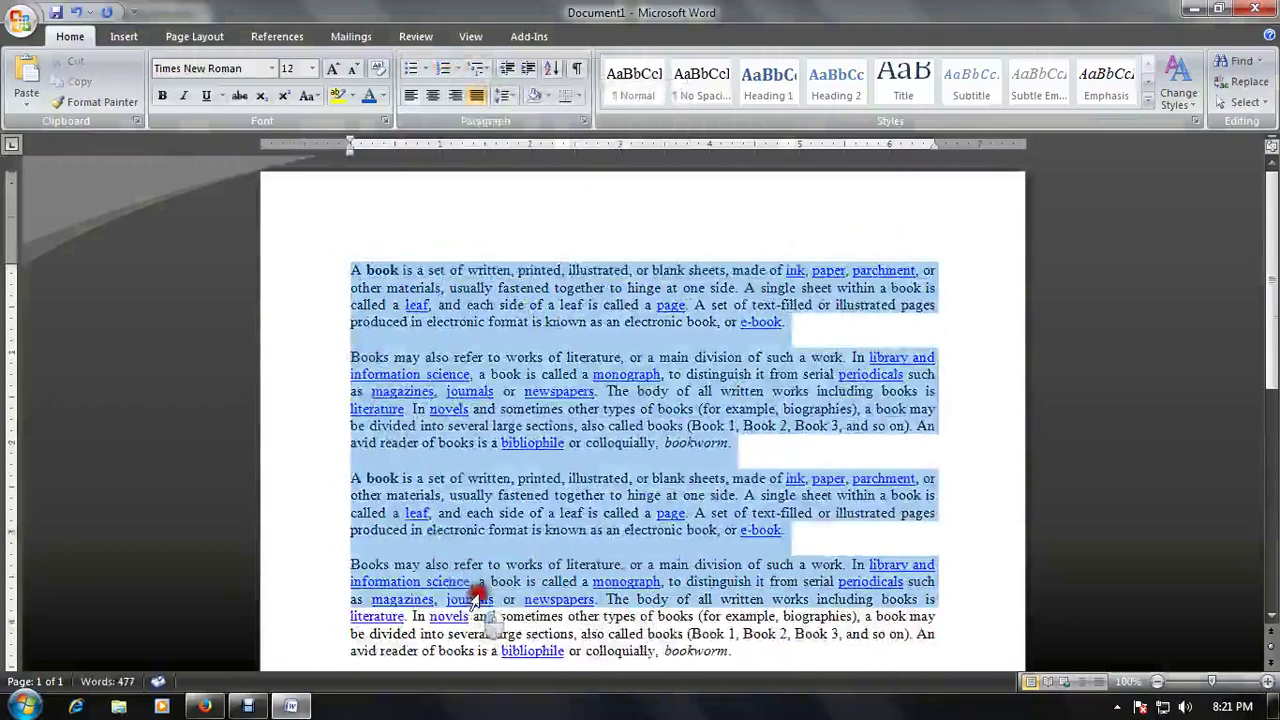
click(411, 96)
click(436, 321)
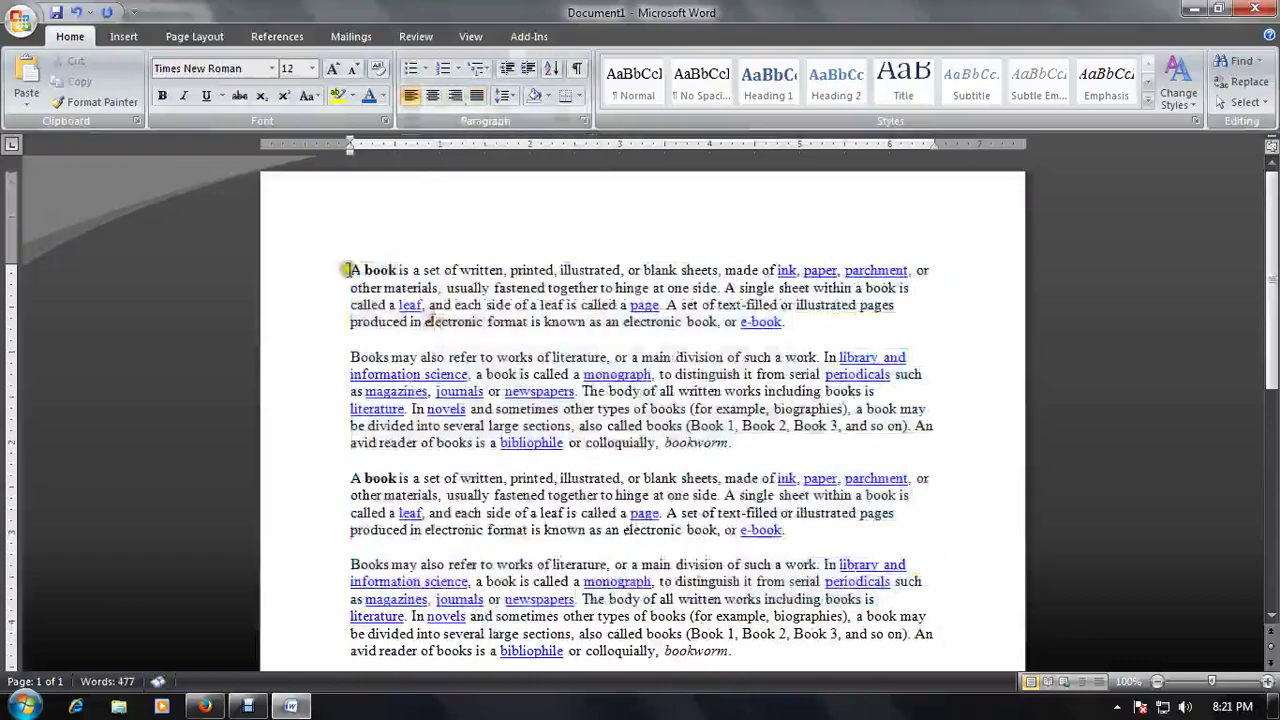
scroll(356, 170, down, 2)
scroll(356, 420, down, 3)
scroll(355, 490, down, 1)
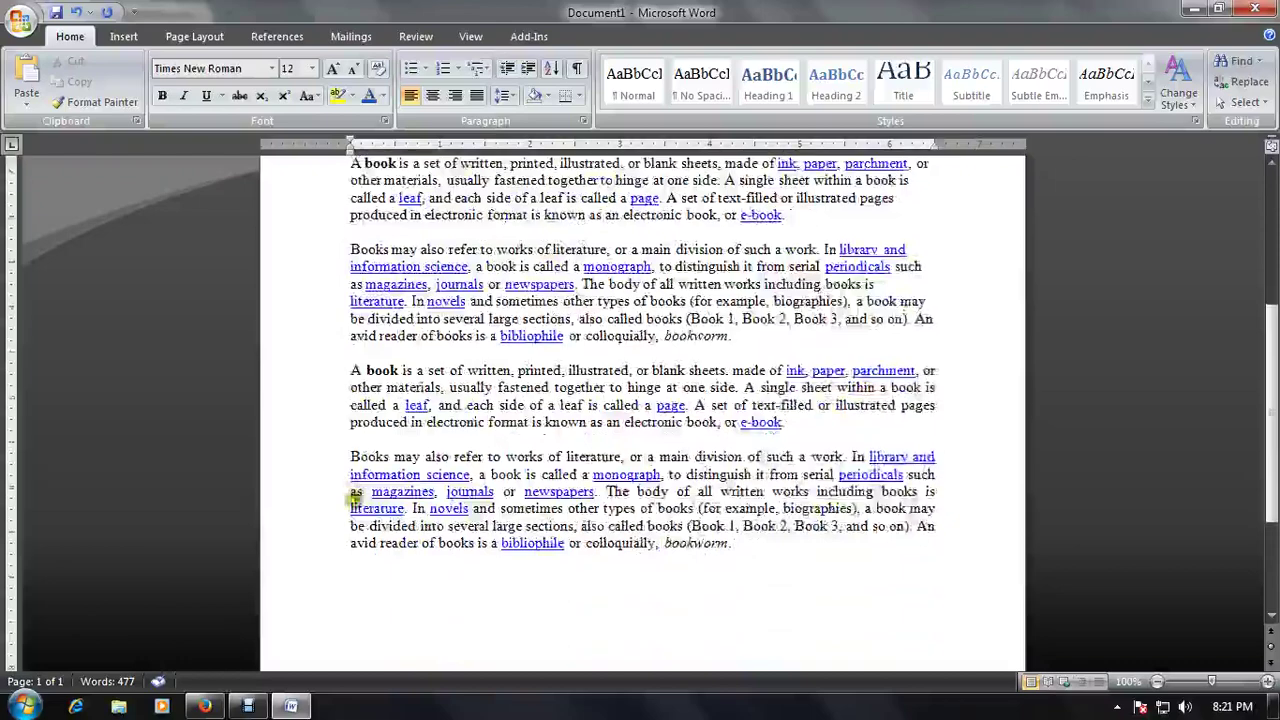
scroll(353, 410, up, 2)
scroll(351, 250, up, 2)
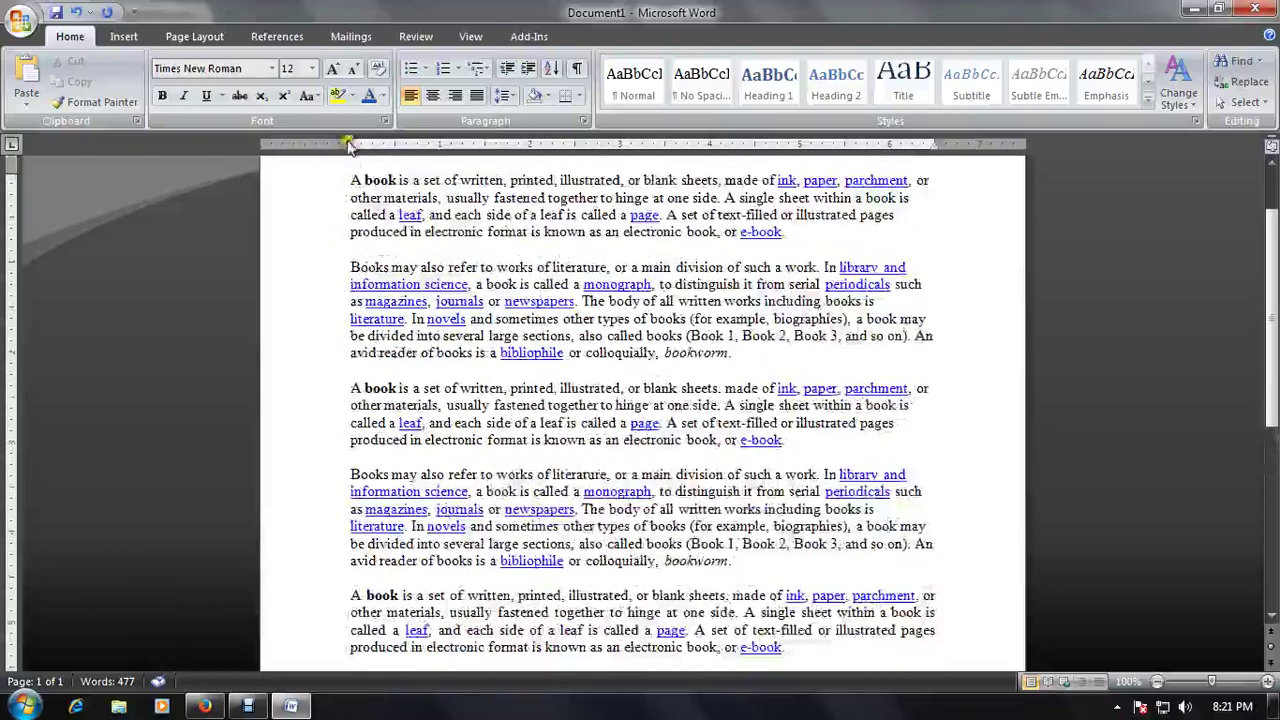
drag(352, 148, 351, 148)
scroll(869, 234, up, 2)
scroll(924, 275, down, 3)
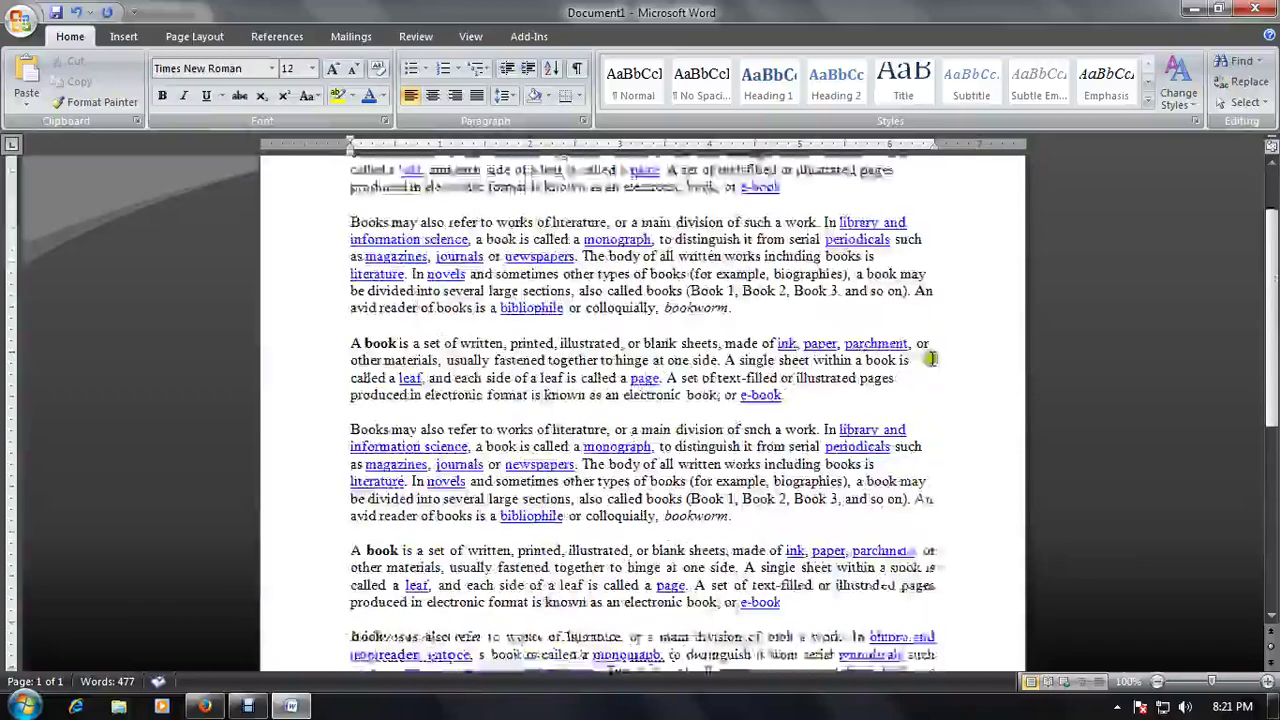
scroll(924, 275, down, 4)
scroll(925, 300, down, 4)
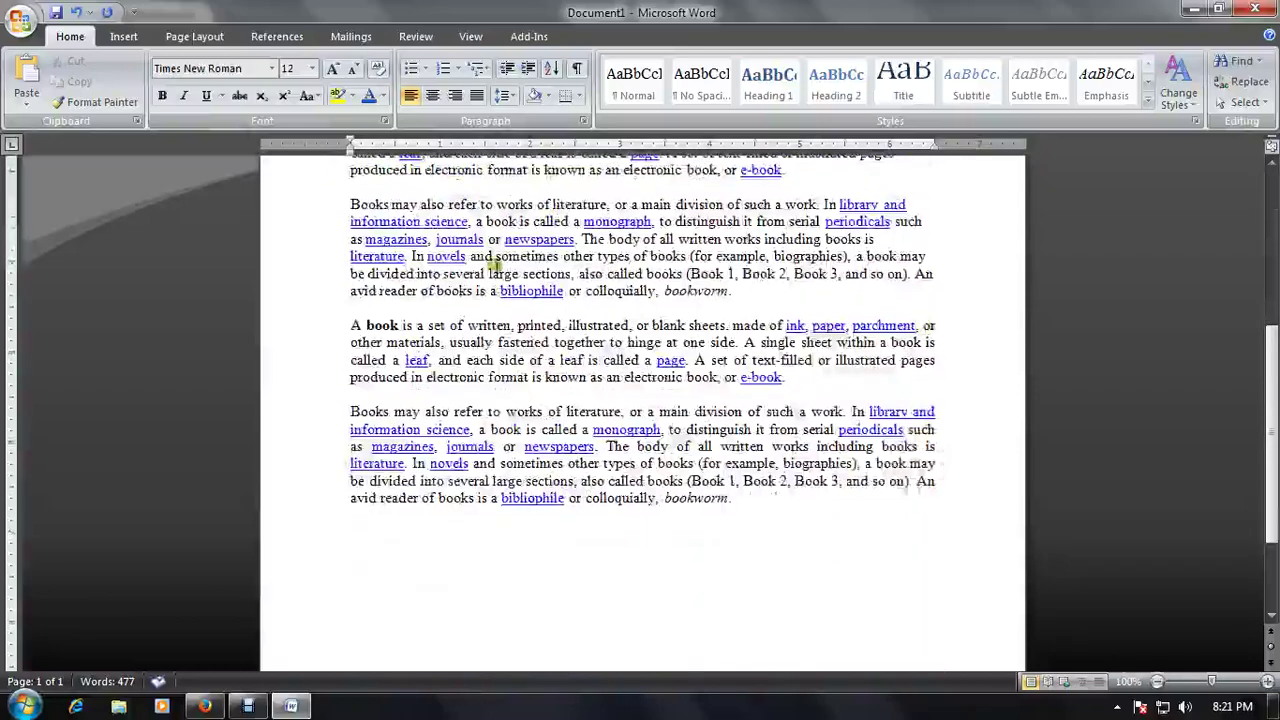
scroll(322, 208, up, 3)
scroll(322, 208, up, 3)
scroll(330, 215, up, 3)
- Center all of the document's text
triple_click(335, 262)
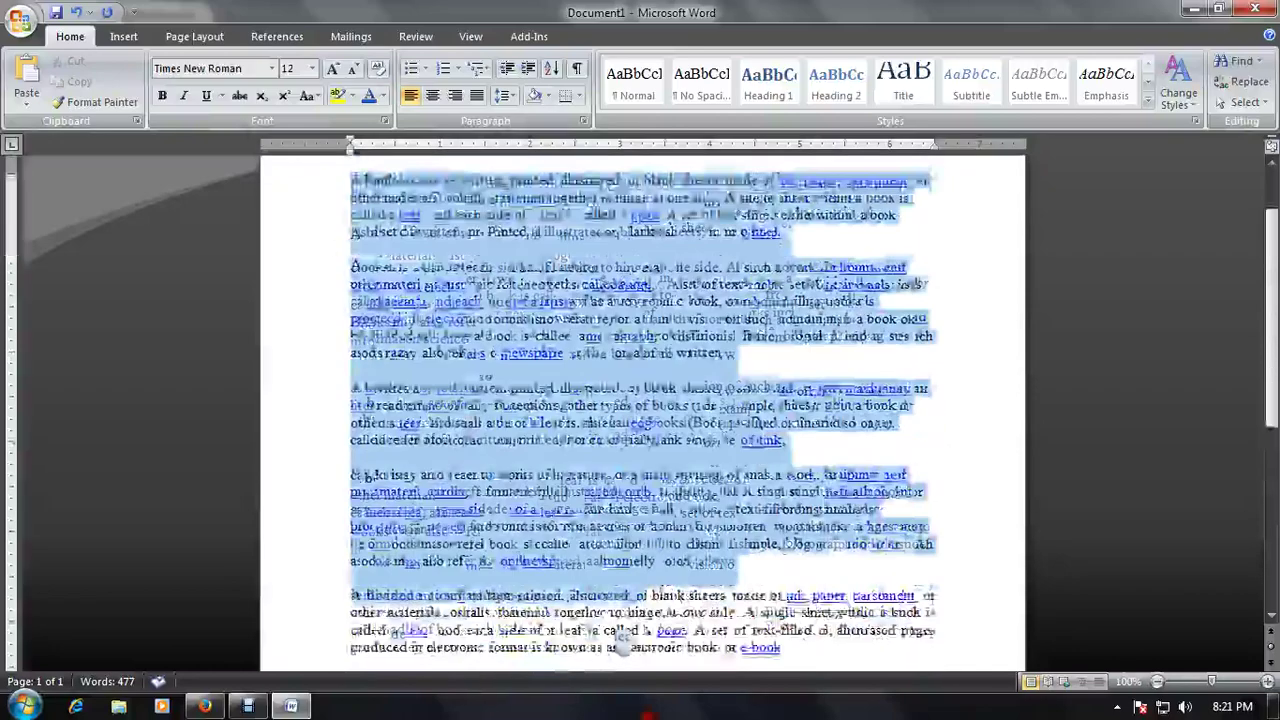
click(432, 95)
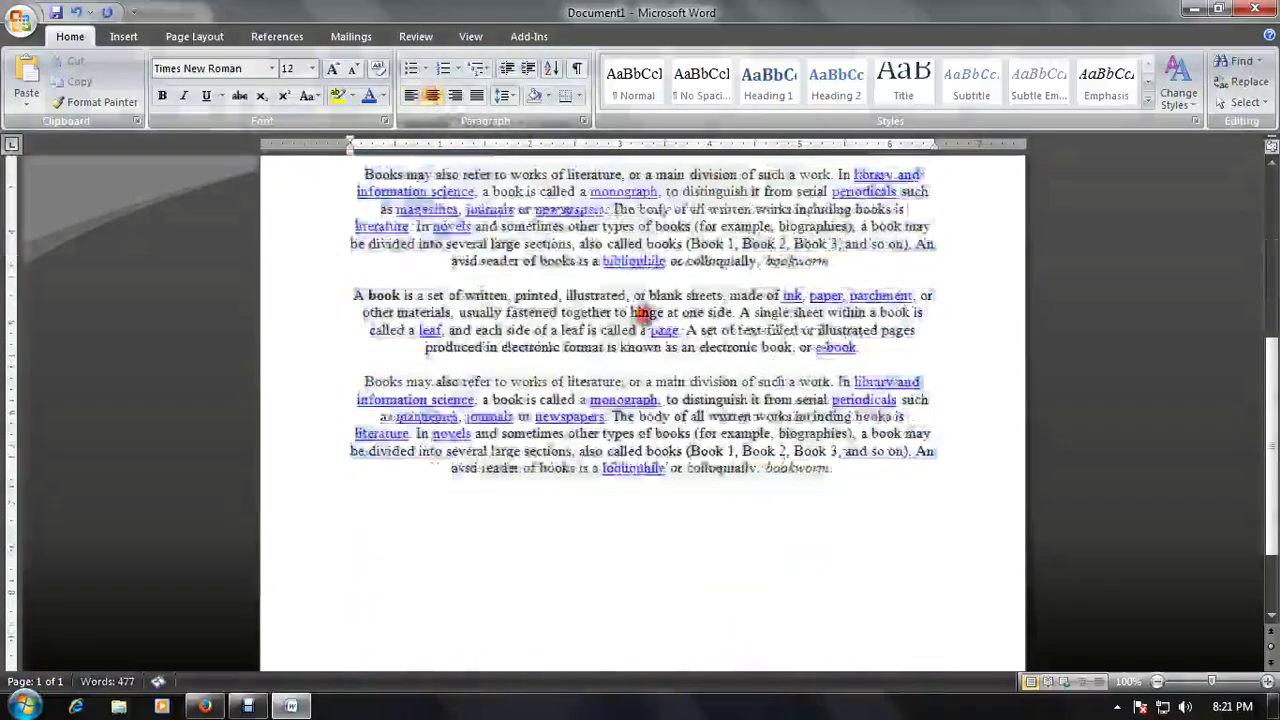
scroll(620, 300, up, 3)
scroll(580, 315, up, 3)
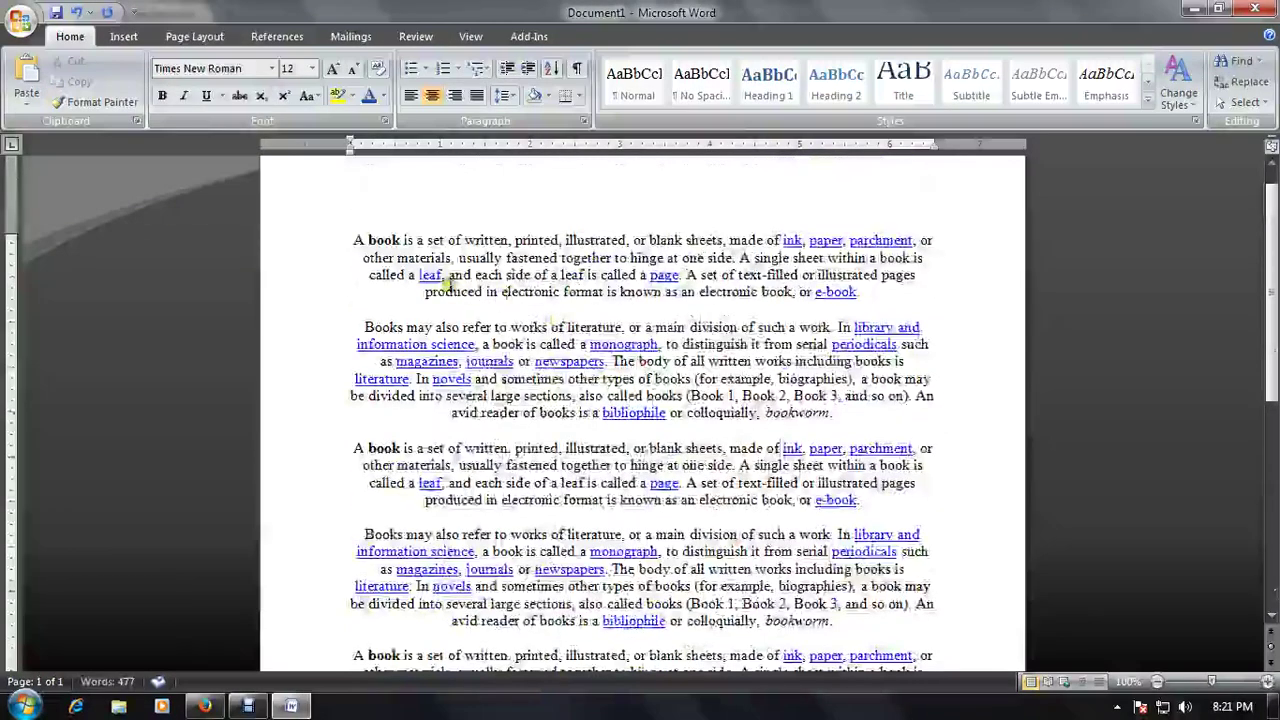
scroll(447, 283, down, 2)
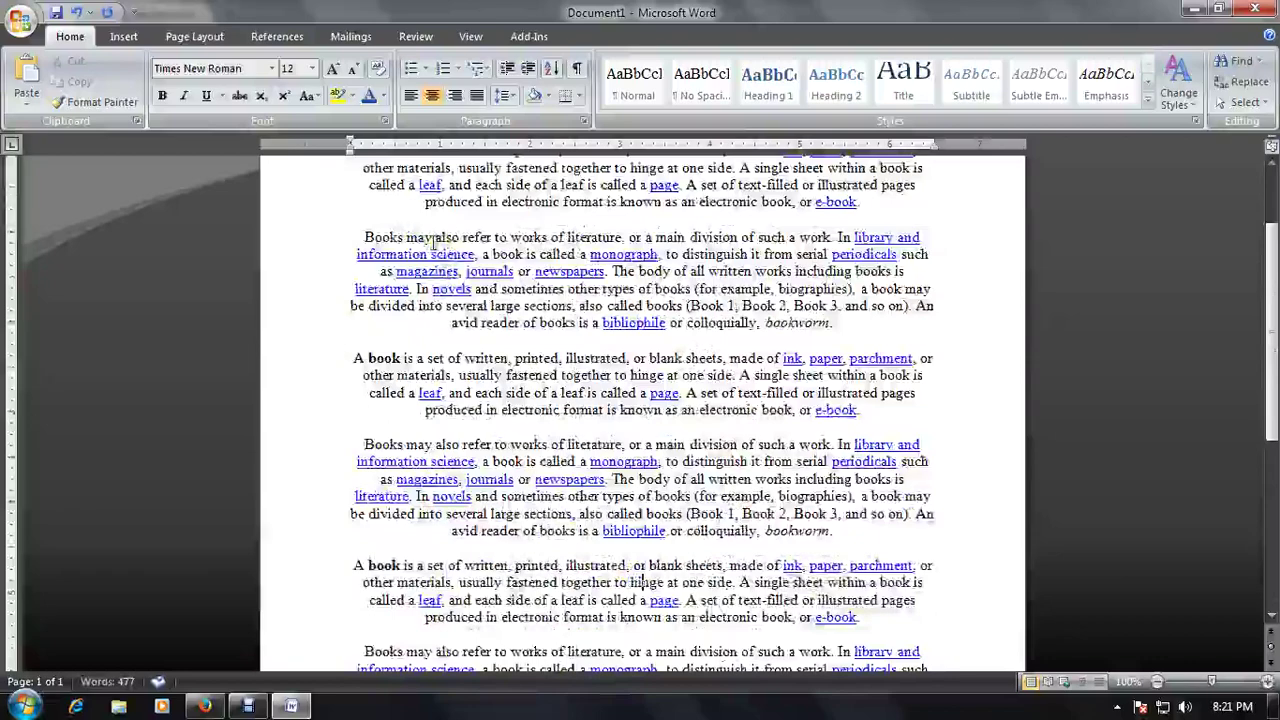
scroll(510, 400, down, 3)
scroll(700, 420, down, 5)
- Paste the two paragraphs again at the end and right-align all the text
click(875, 375)
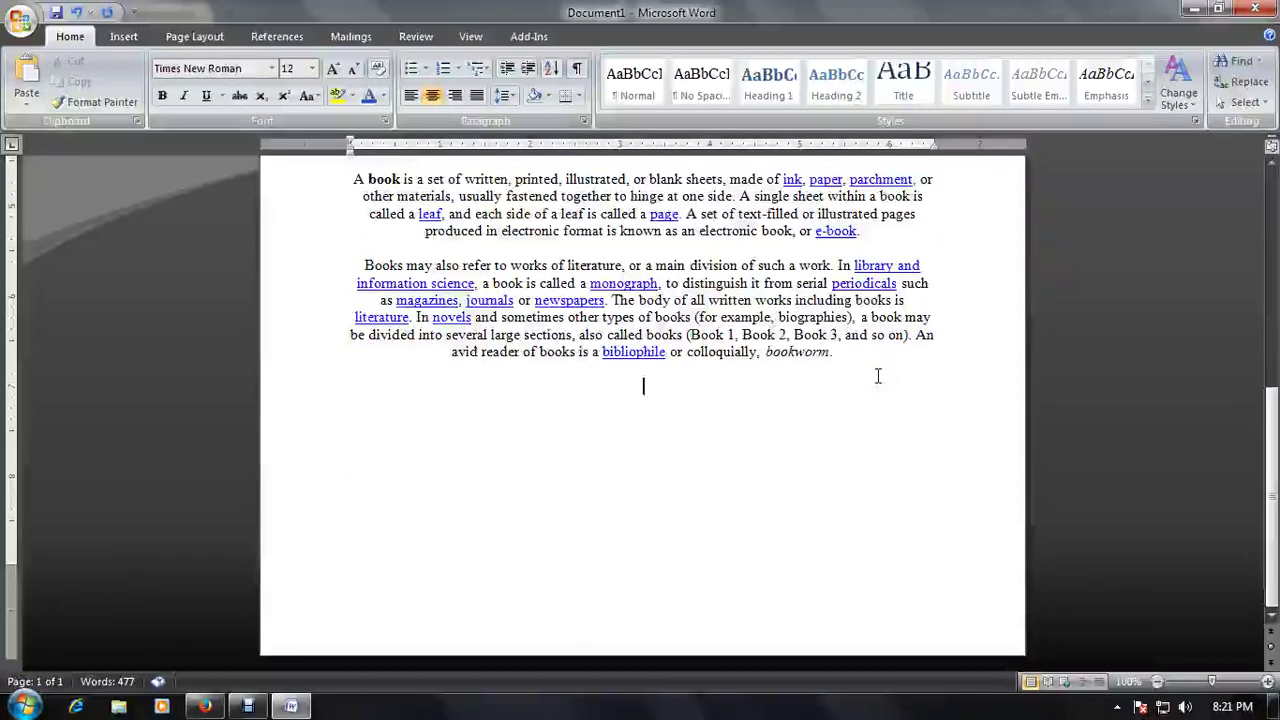
text(A book is a set of written, printed, illustrated, or blank sheets, made of ink, paper, parchment, or other materials, usually fastened together to hinge at one side. A single sheet within a book is called a leaf, and each side of a leaf is called a page. A set of text-filled or illustrated pages produced in electronic format is known as an electronic book, or e-book. Books may also refer to works of literature, or a main division of such a work. In library and information science, a book is called a monograph, to distinguish it from serial periodicals such as magazines, journals or newspapers. The body of all written works including books is literature. In novels and sometimes other types of books (for example, biographies), a book may be divided into several large sections, also called books (Book 1, Book 2, Book 3, and so on). An avid reader of books is a bibliophile or colloquially, bookworm.)
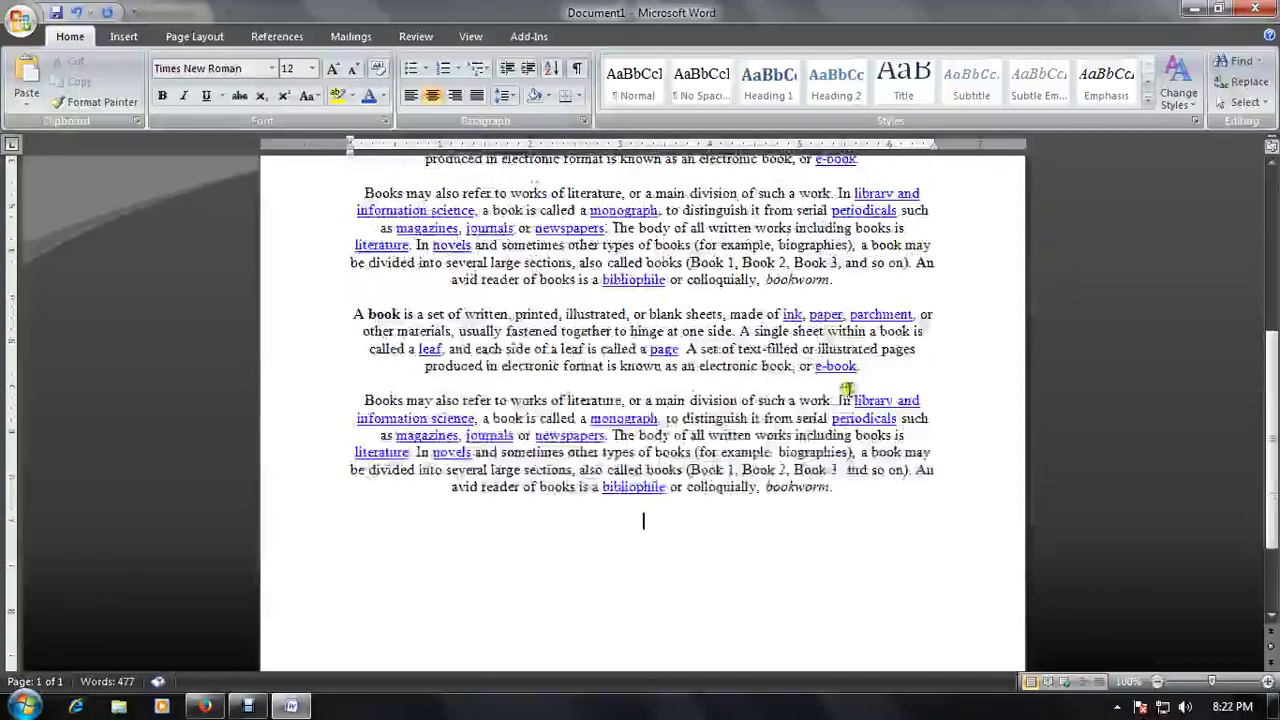
drag(860, 535, 408, 92)
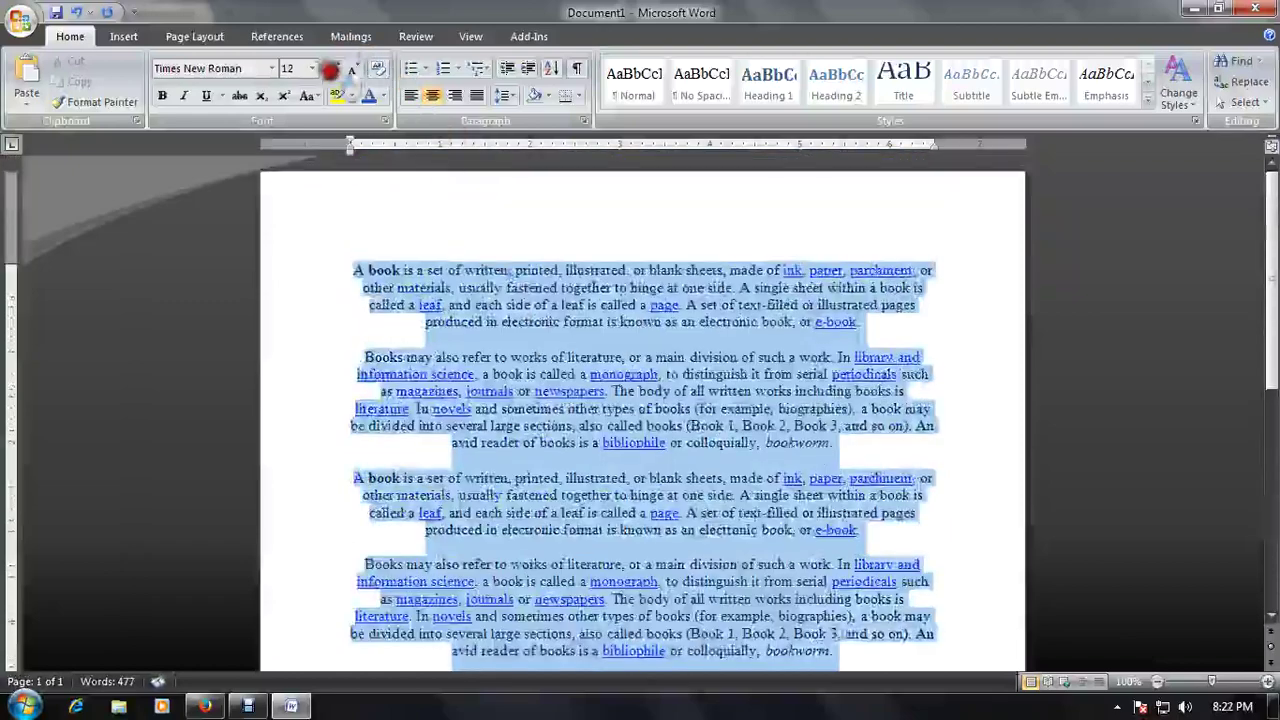
click(455, 95)
click(876, 395)
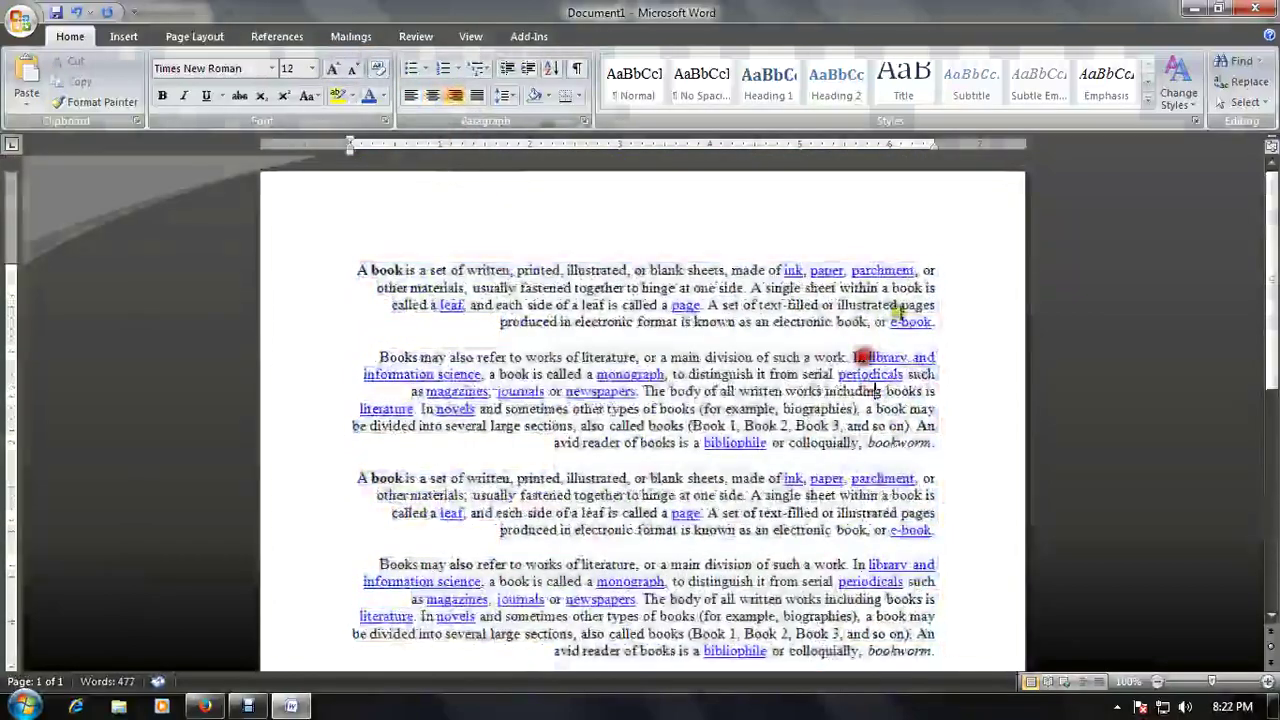
- Justify all the text from 'A book' through 'bookworm.'
scroll(944, 225, down, 2)
scroll(925, 360, down, 4)
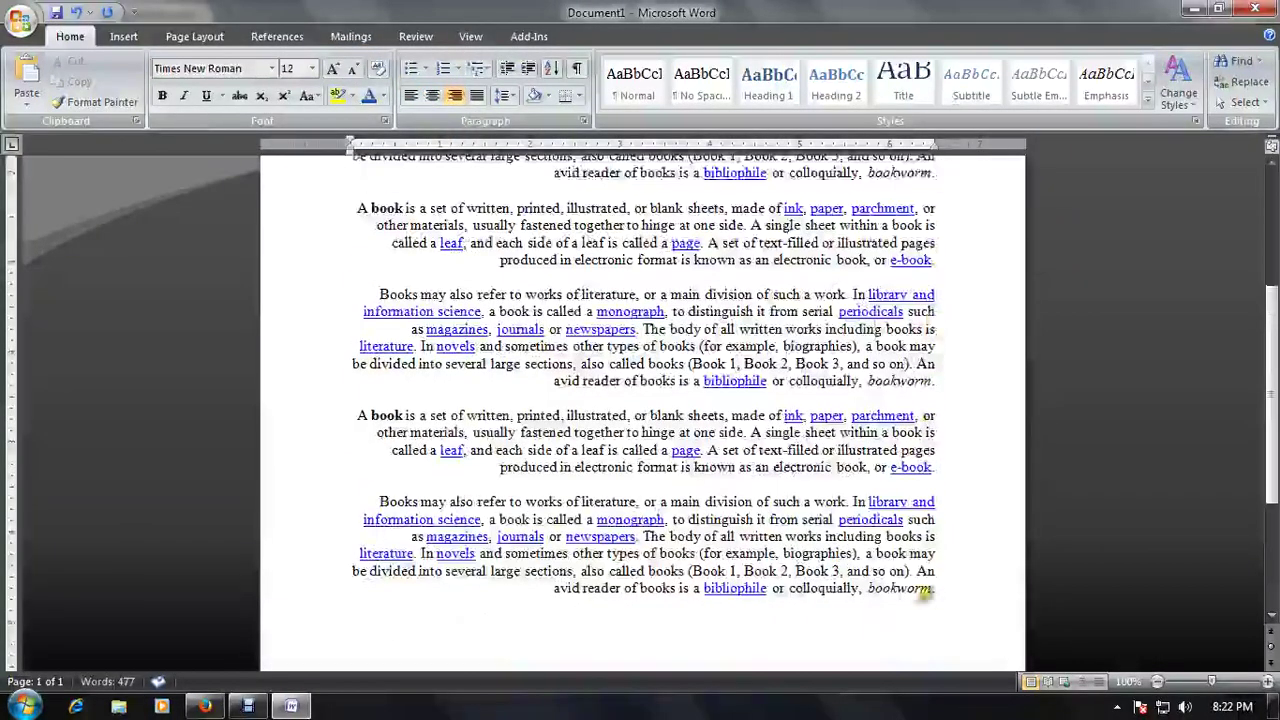
drag(925, 590, 357, 270)
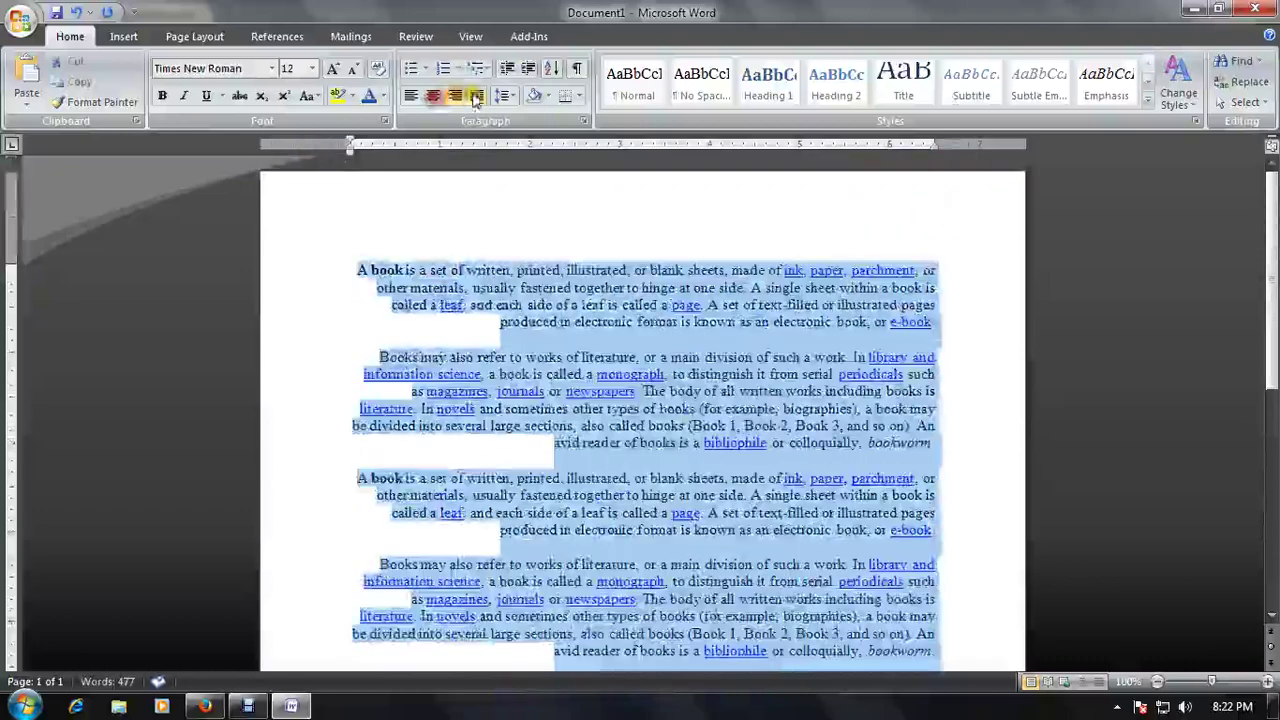
click(476, 96)
click(552, 345)
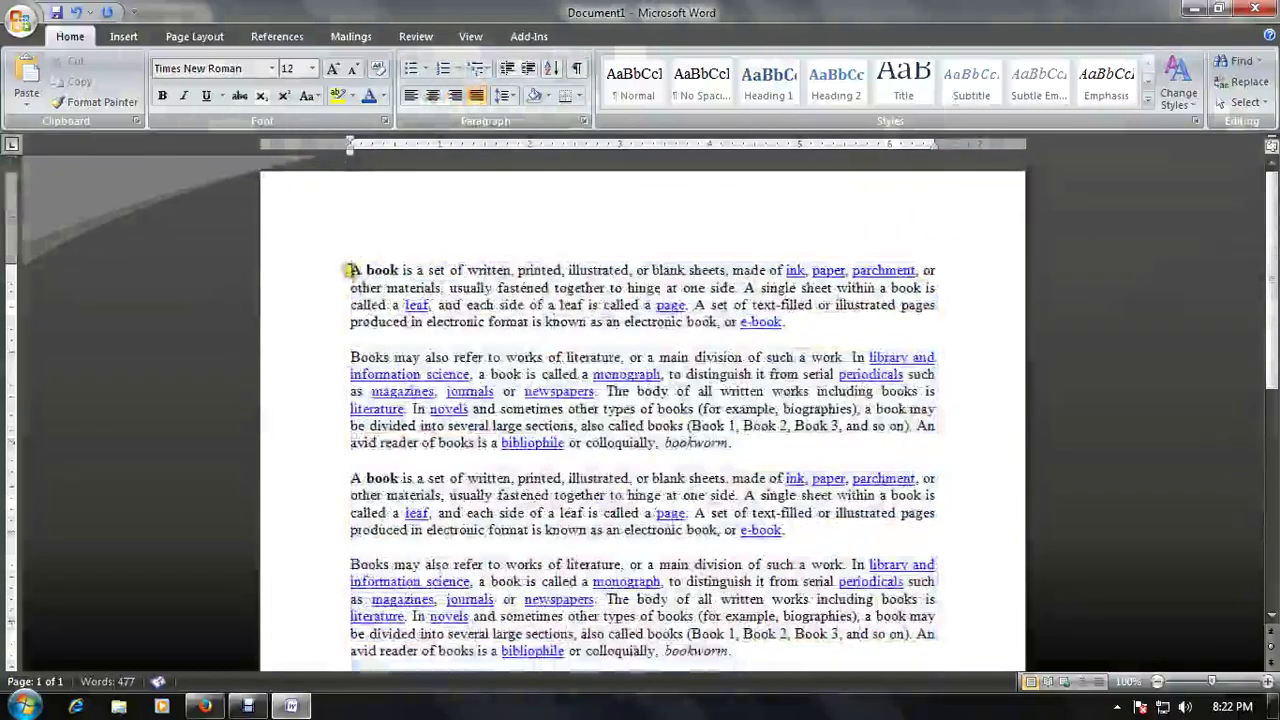
scroll(567, 282, down, 6)
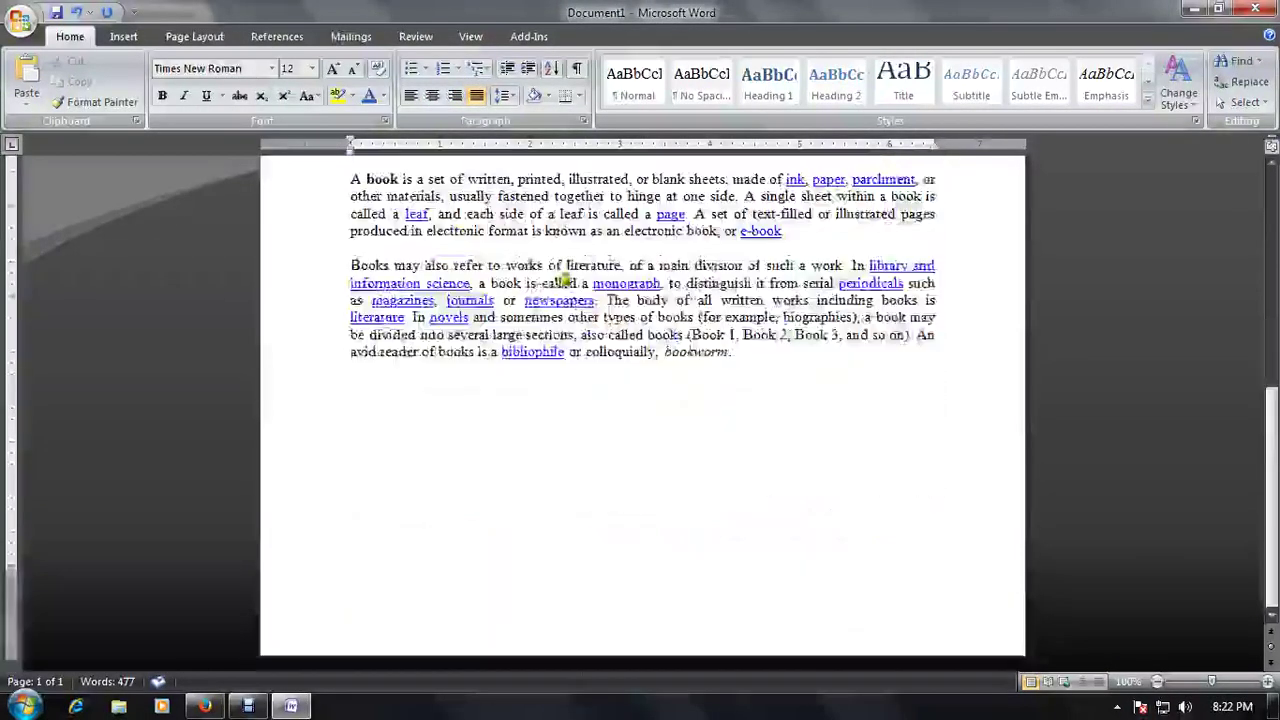
scroll(355, 185, up, 1)
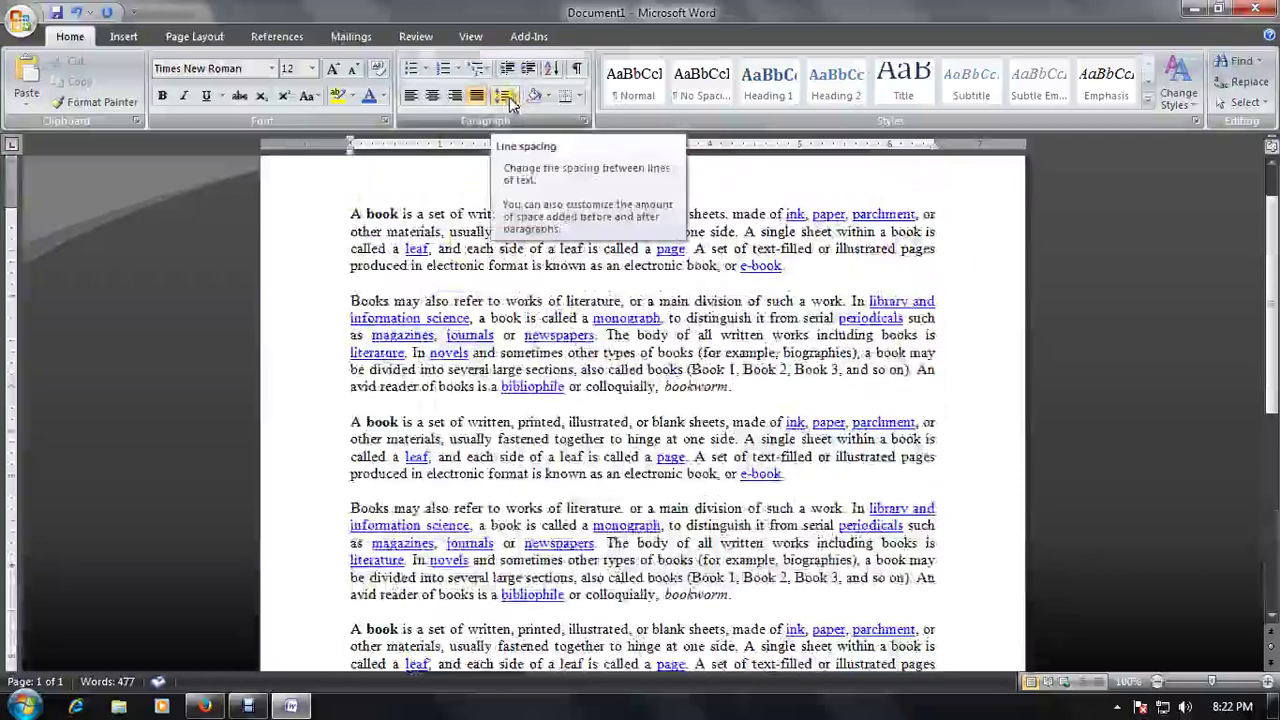
- Set the first three paragraphs to 1.5, then 2.0 line spacing
mouse_move(349, 213)
mouse_down()
mouse_move(745, 630)
mouse_move(812, 468)
mouse_up()
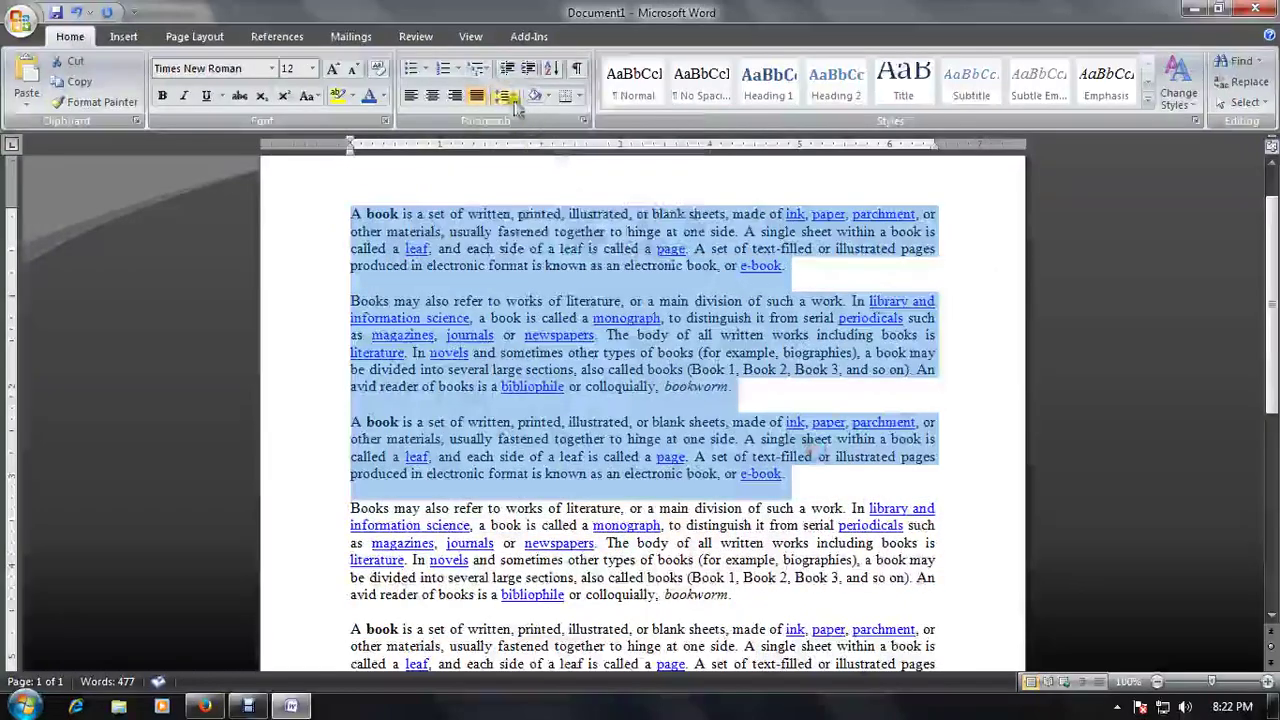
click(505, 95)
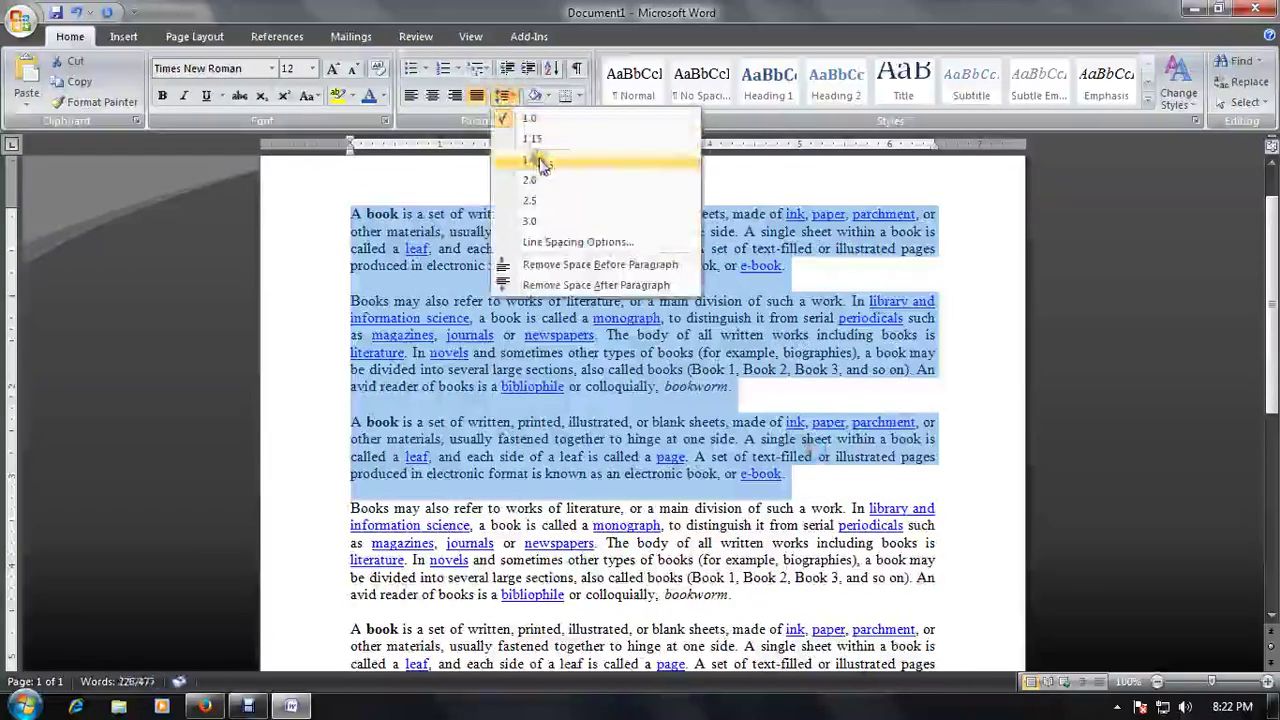
click(540, 163)
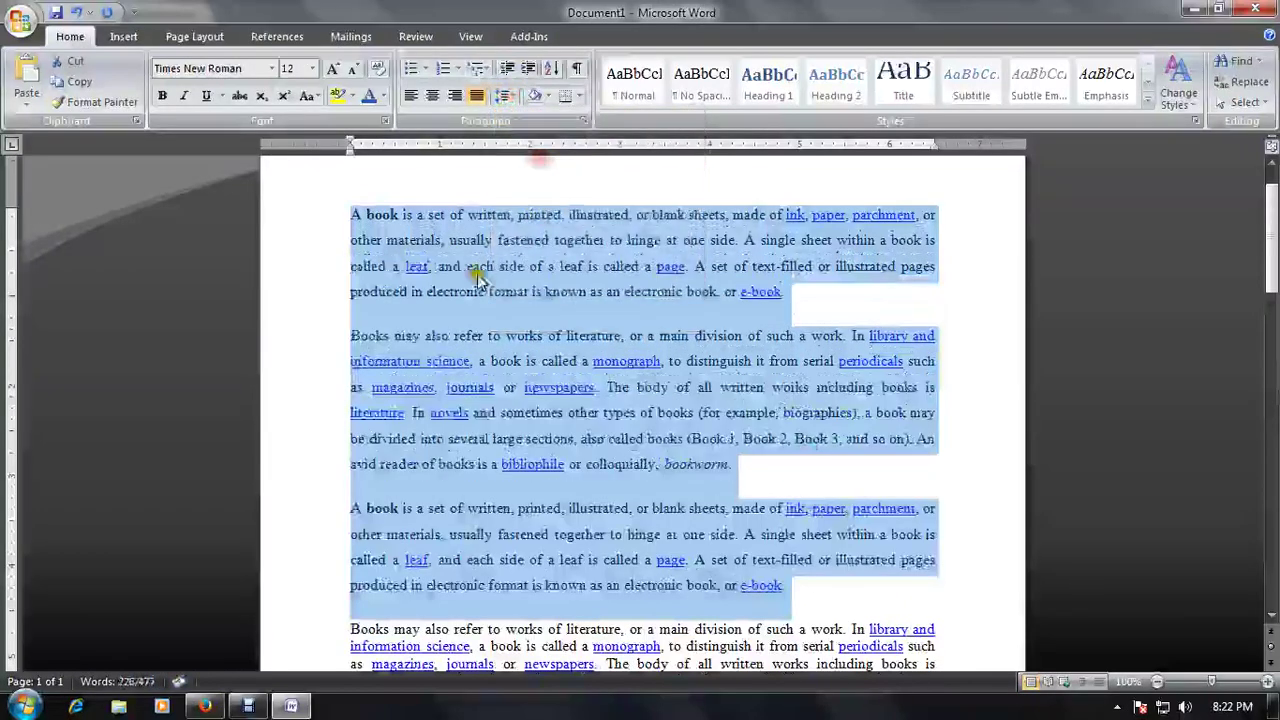
click(505, 95)
click(545, 189)
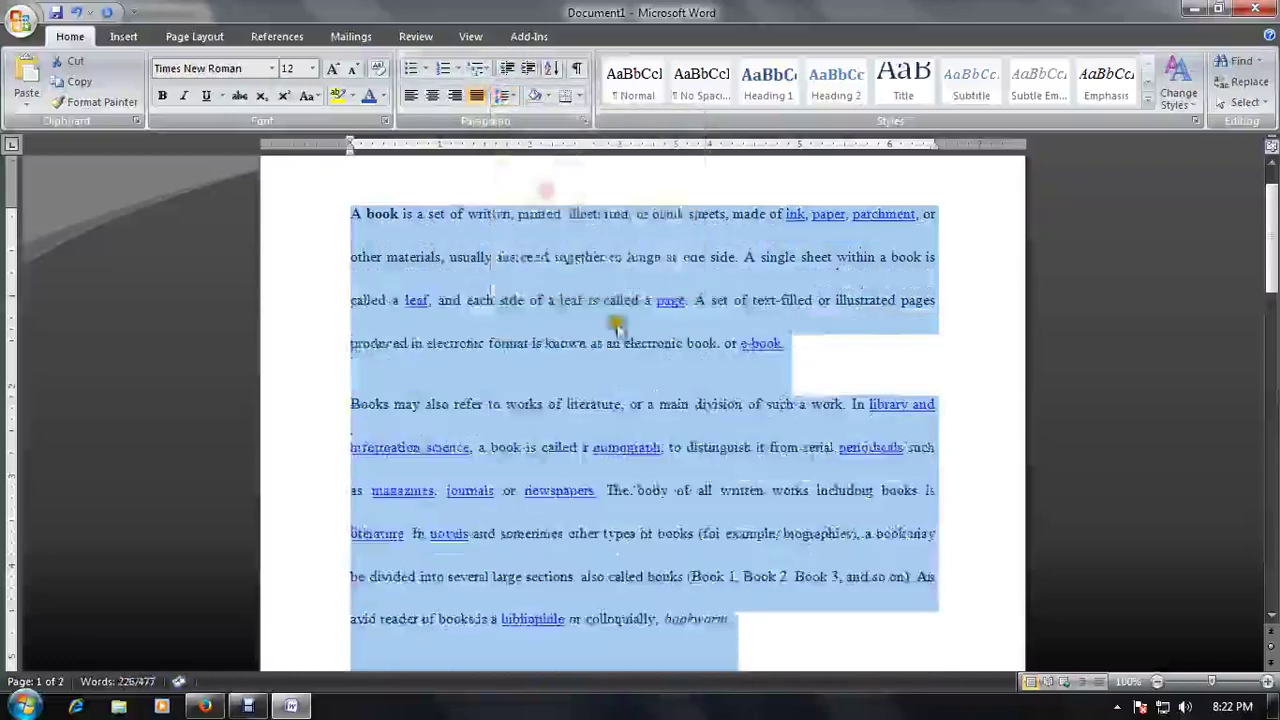
click(617, 327)
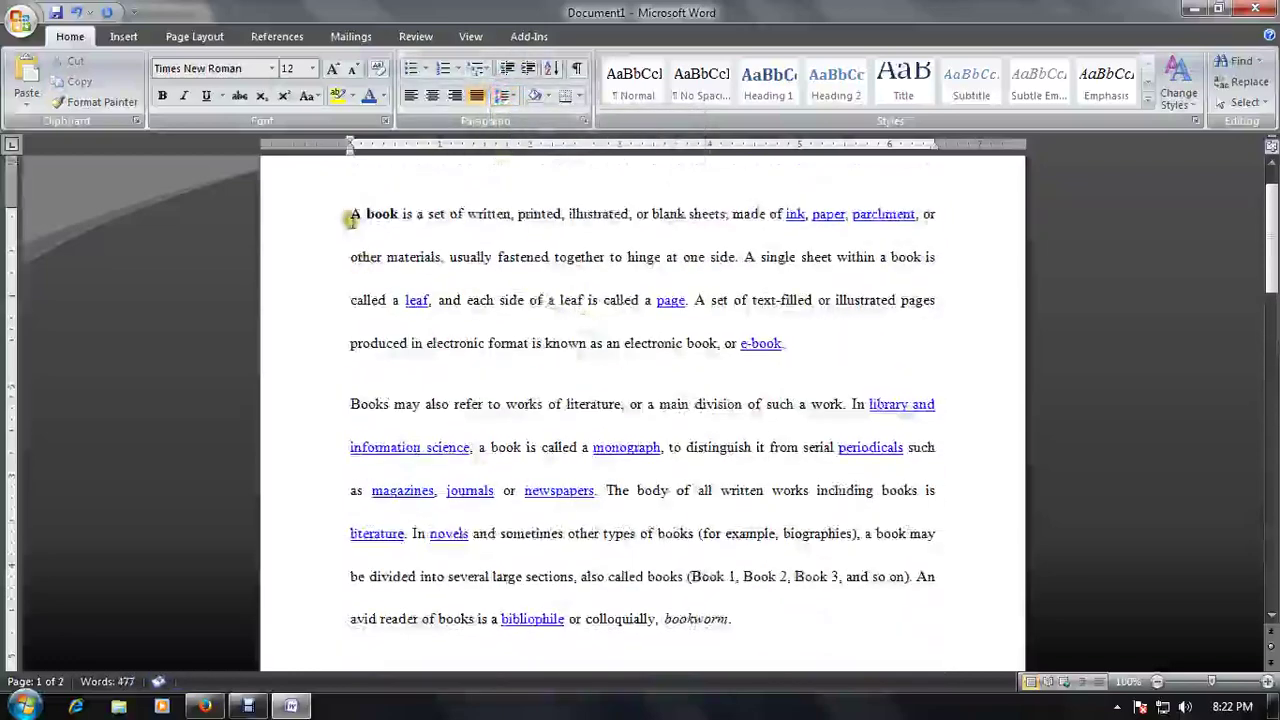
- Select the opening 'A book' paragraph and show the Shading colour palette
drag(352, 218, 735, 392)
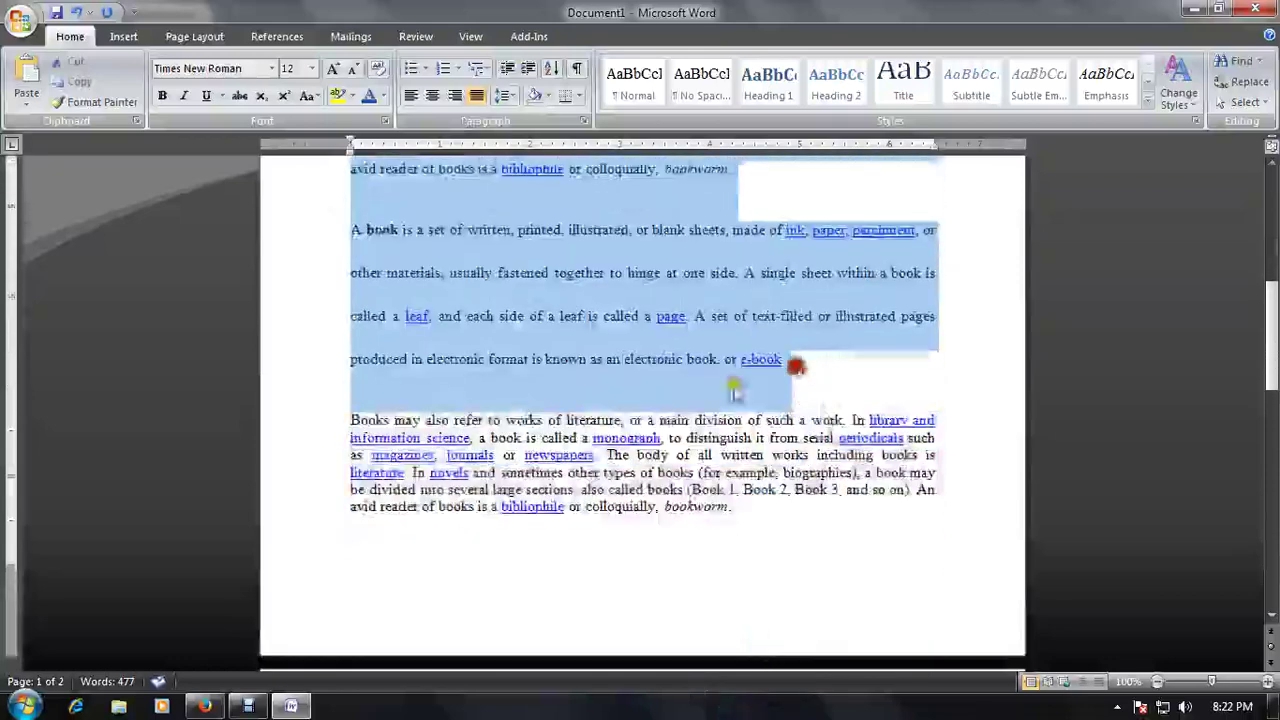
click(529, 289)
drag(350, 258, 860, 420)
click(548, 96)
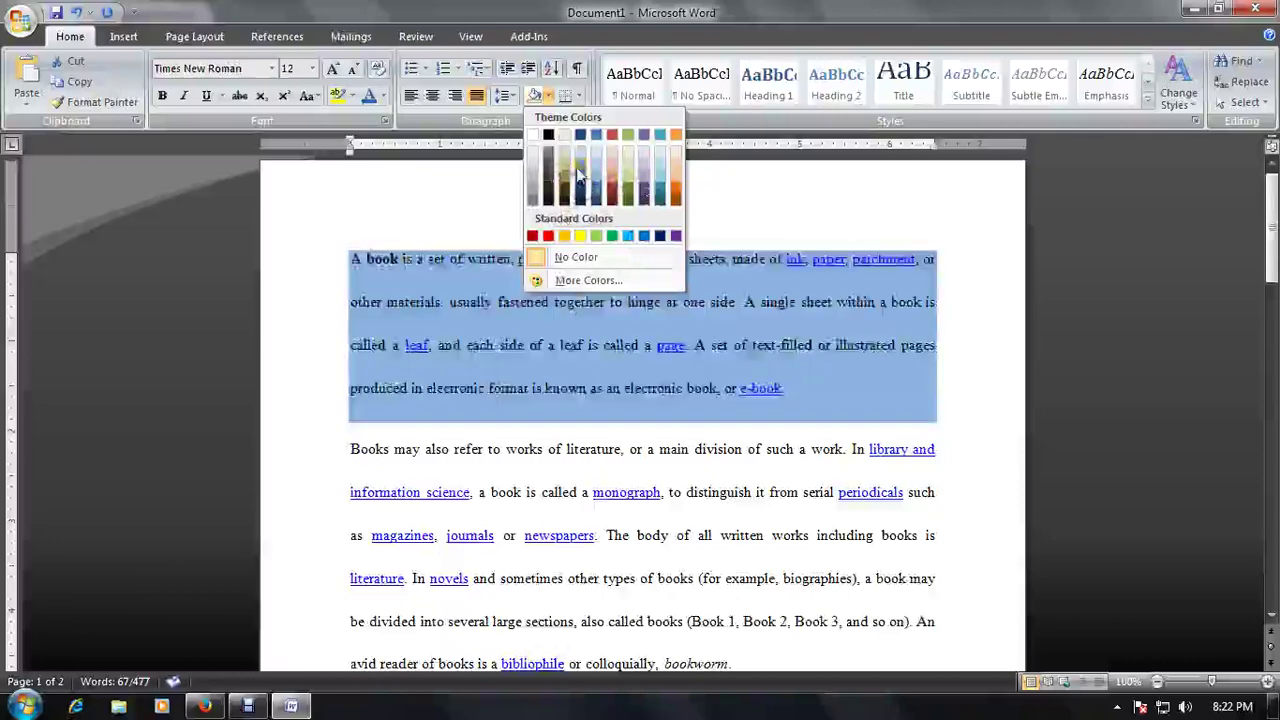
- Close Shading without a colour and put an All Borders box around the opening paragraph
click(576, 257)
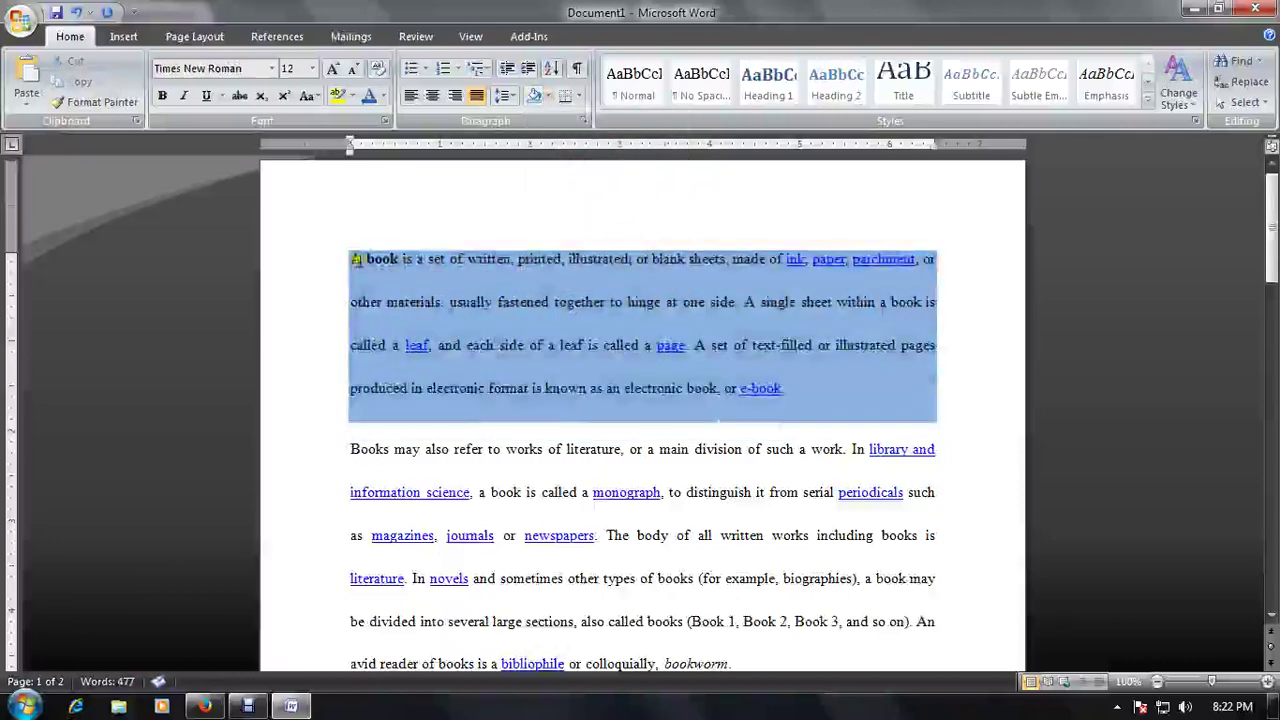
drag(814, 389, 350, 190)
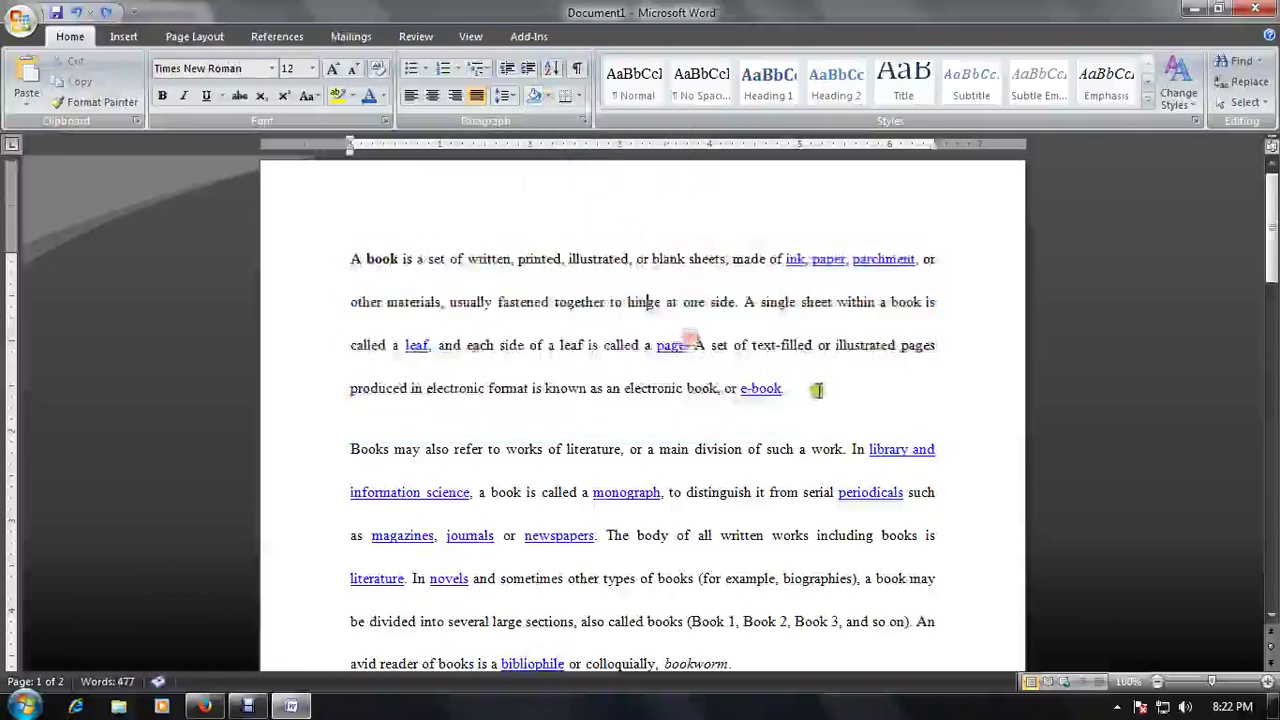
click(547, 96)
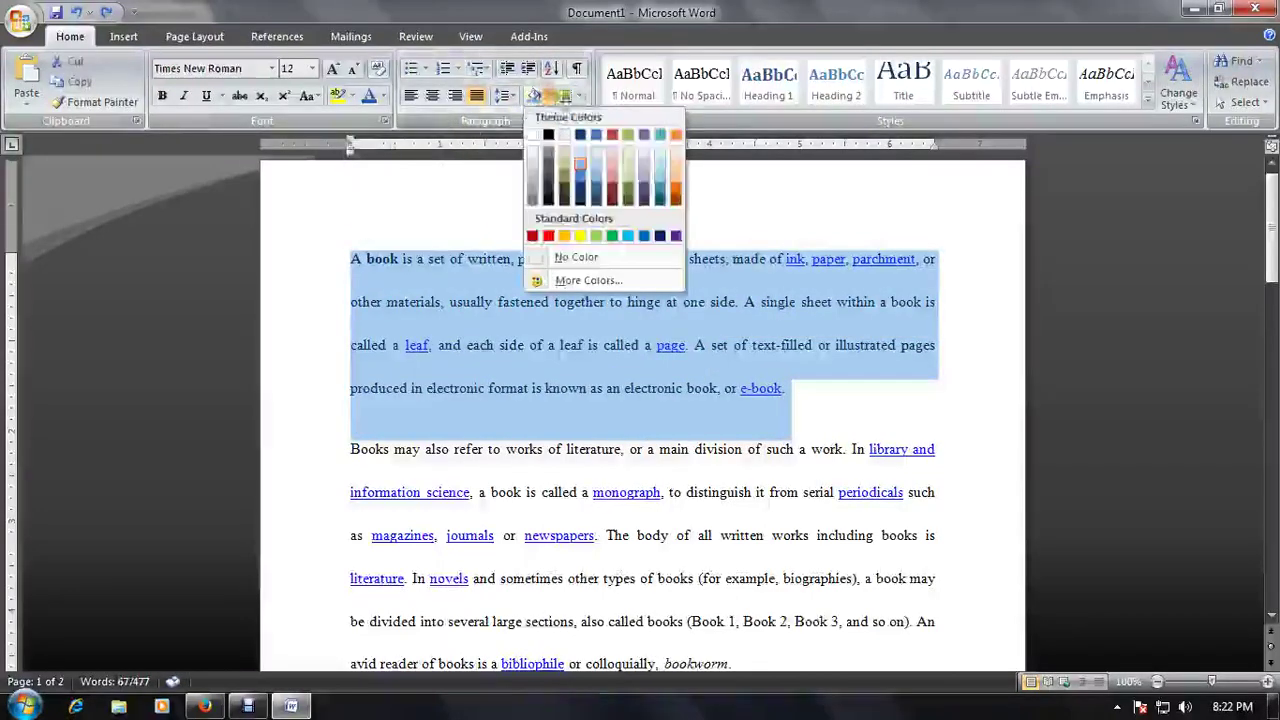
click(579, 98)
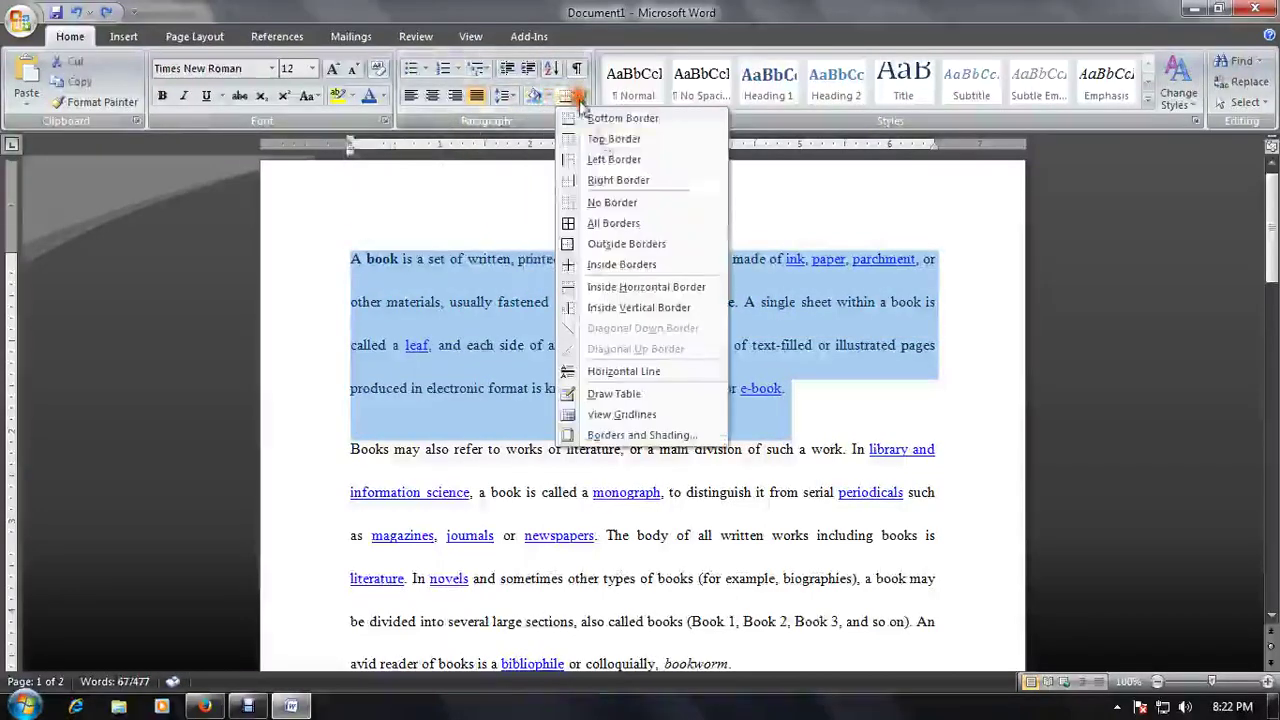
click(614, 223)
click(652, 332)
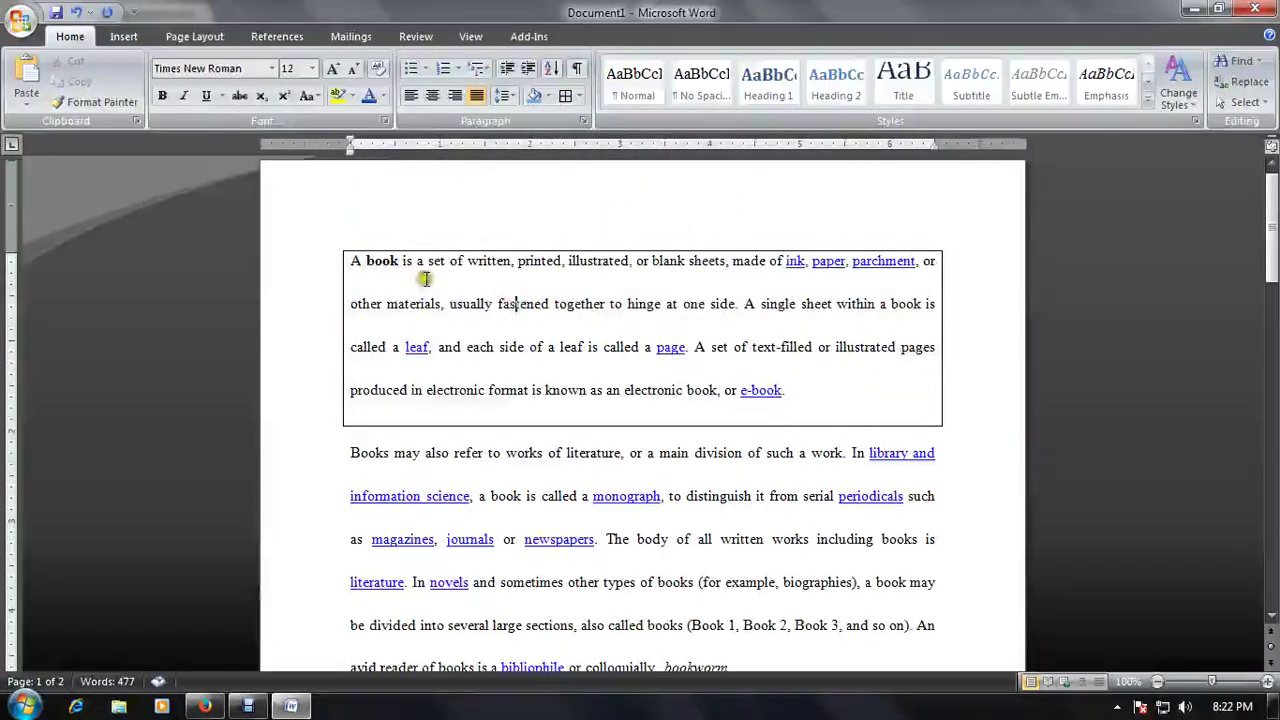
- Undo the border on the opening paragraph with Ctrl+Z
drag(351, 259, 828, 400)
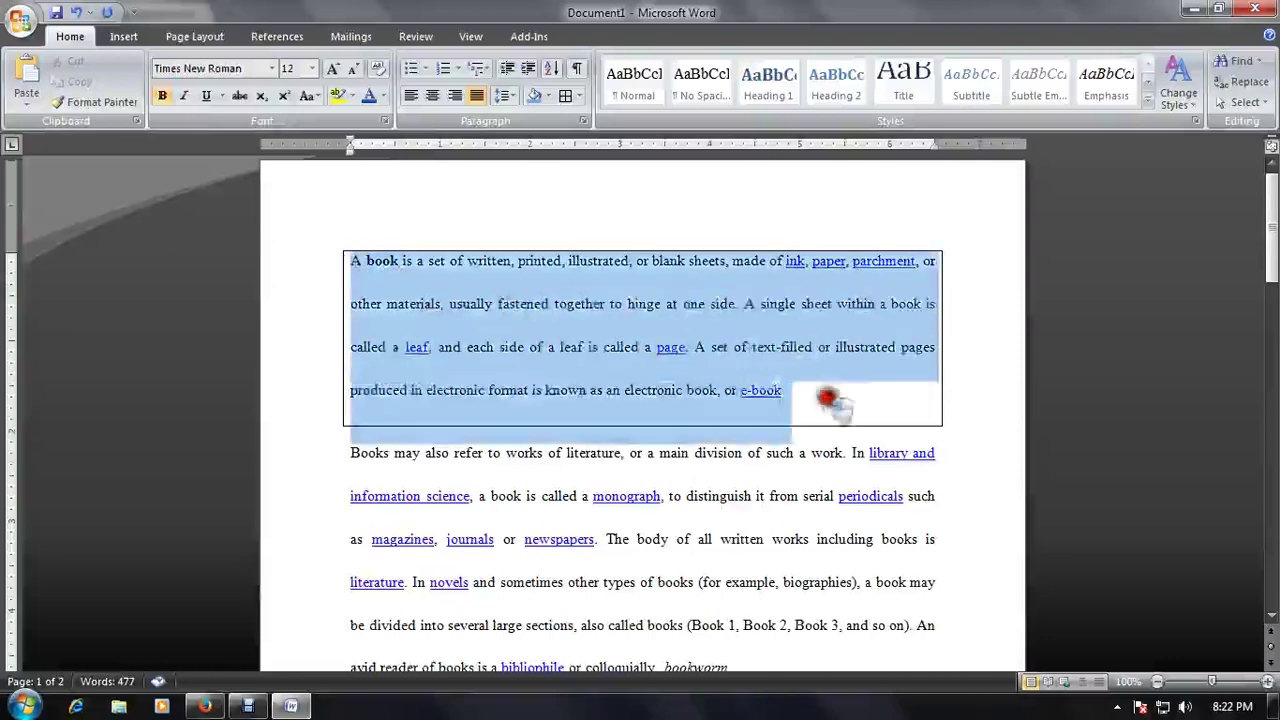
click(651, 393)
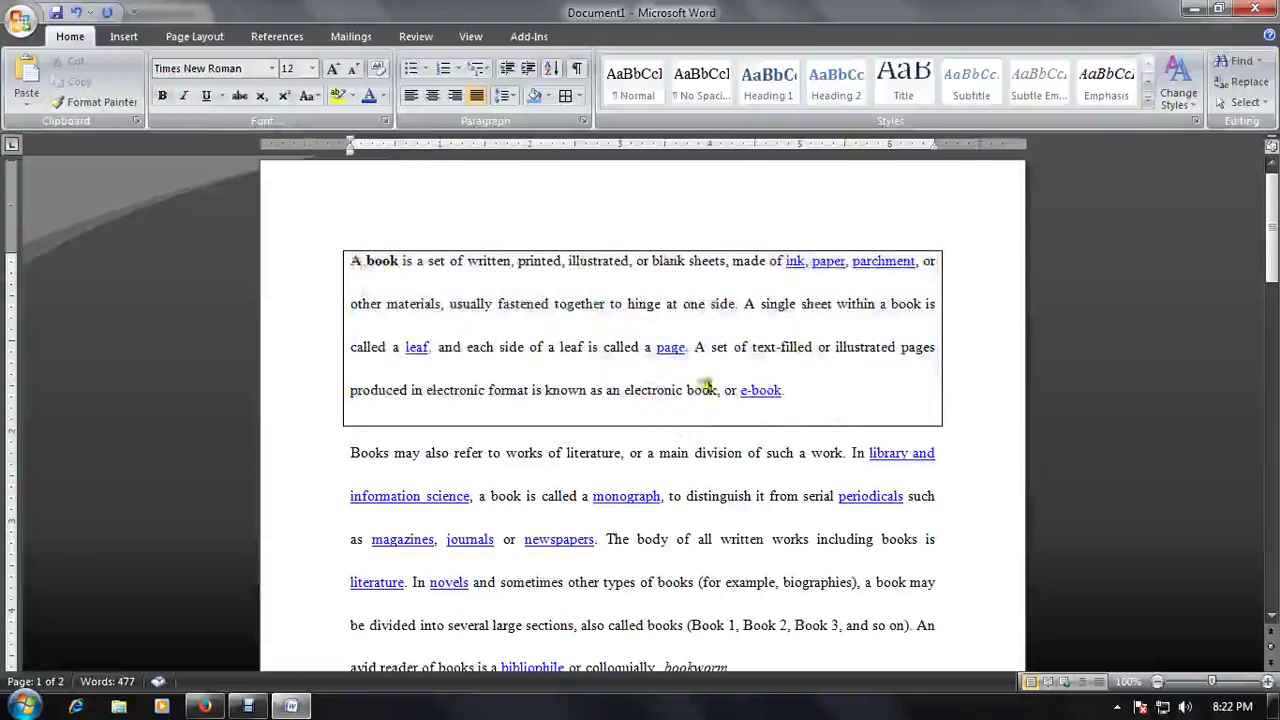
key(ctrl+z)
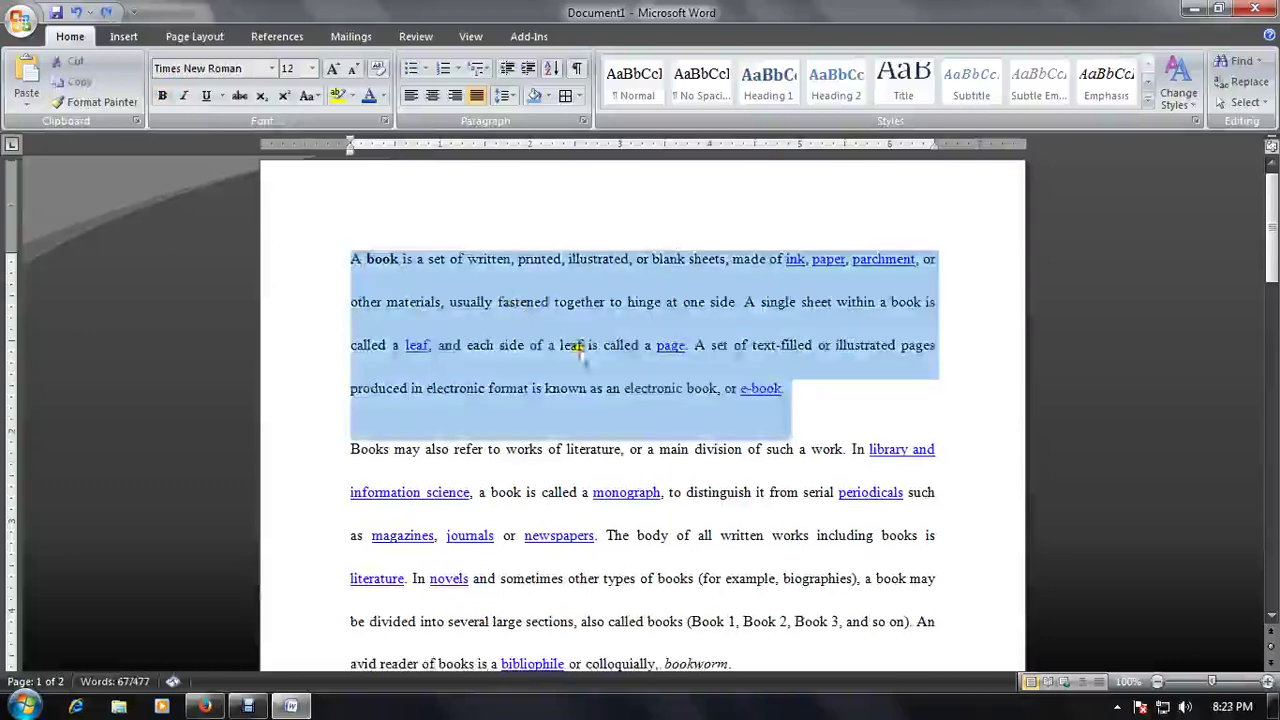
click(740, 449)
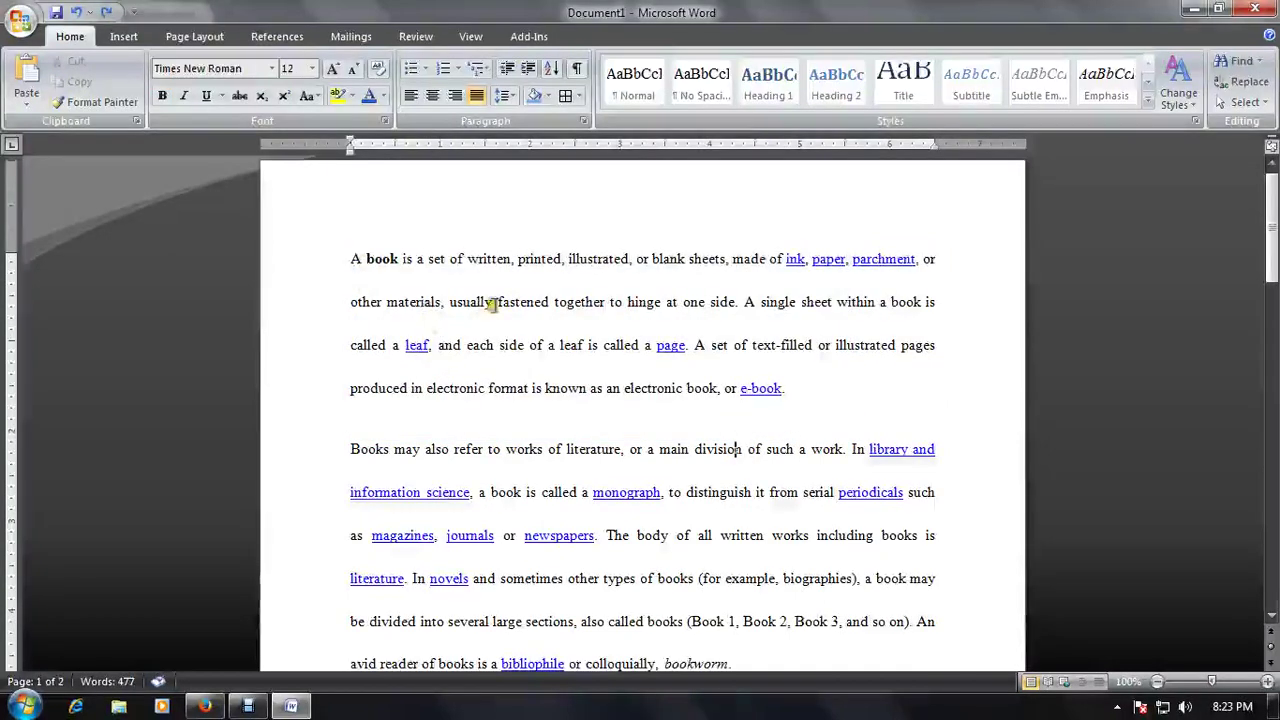
- Apply the Intense Reference quick style to the first Book paragraph
click(1150, 103)
click(740, 337)
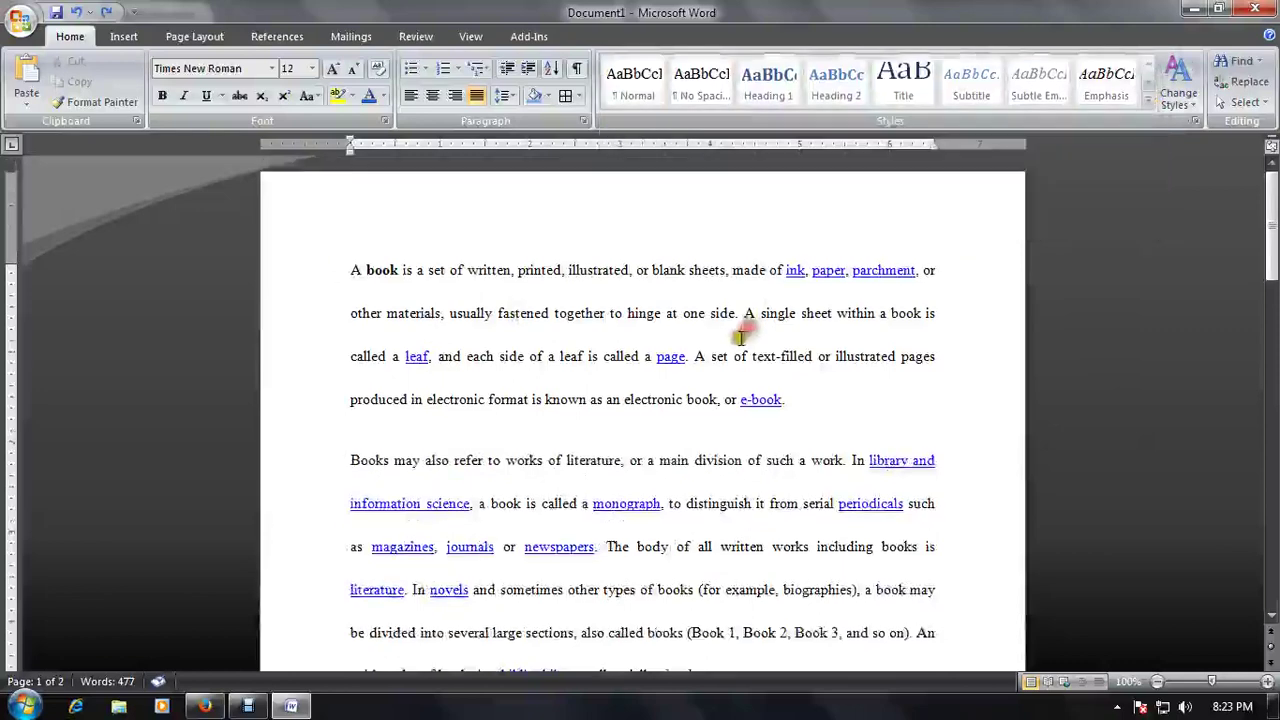
drag(350, 270, 832, 387)
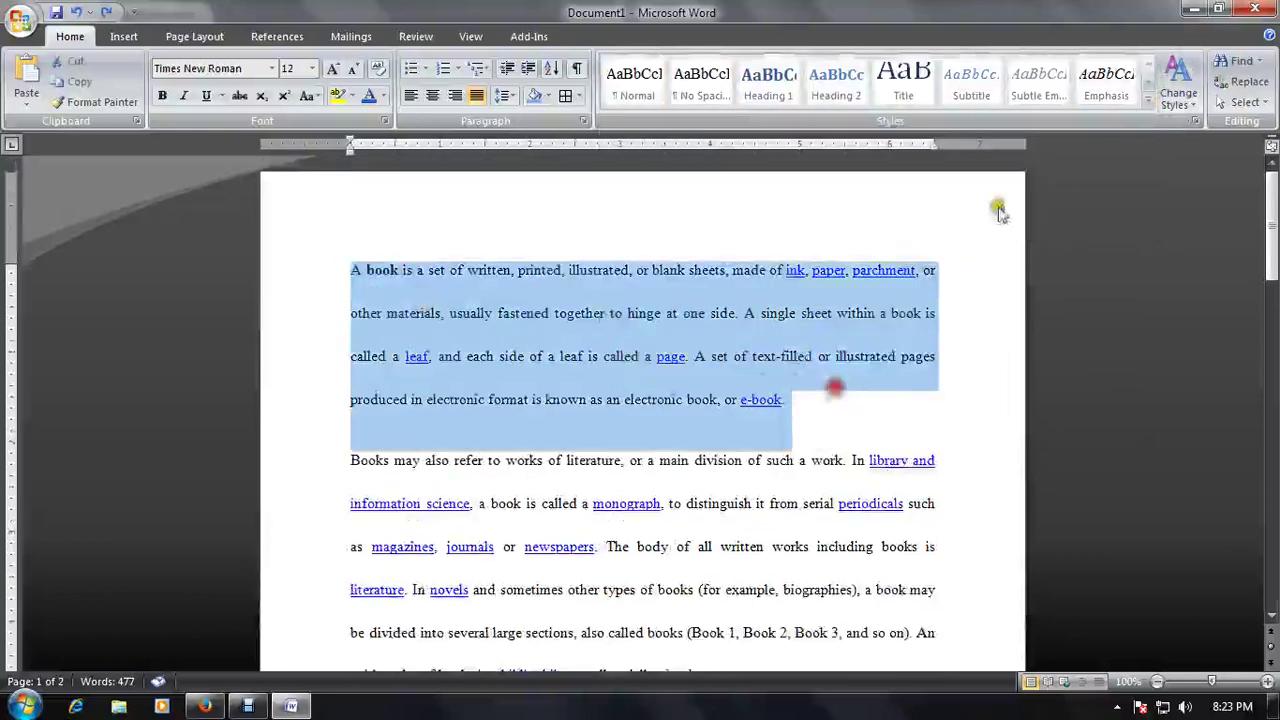
click(1148, 103)
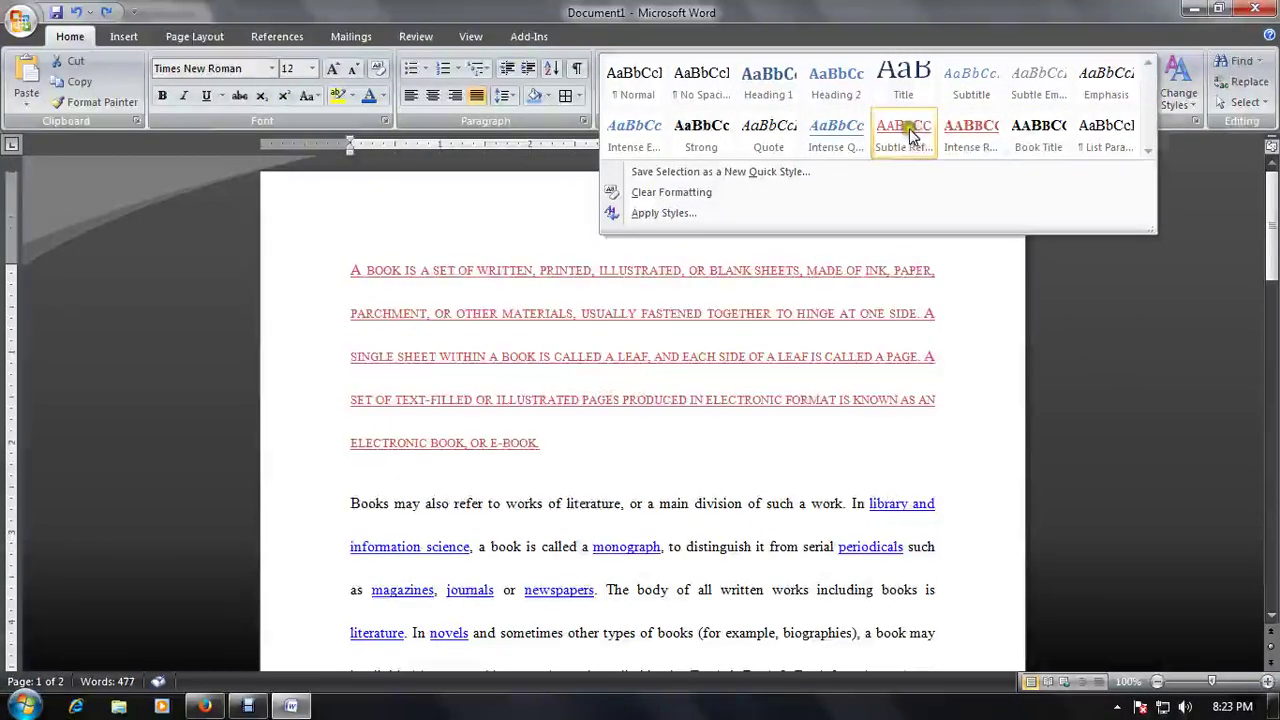
click(975, 137)
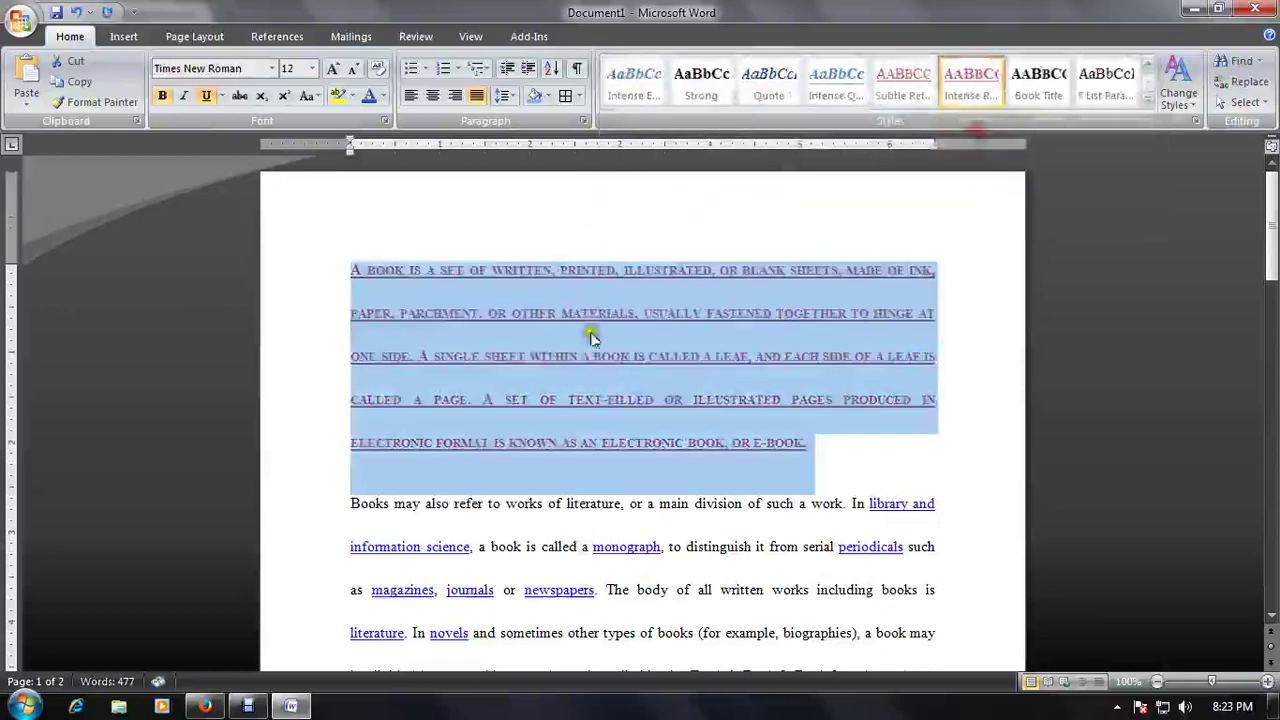
- Change the document's style set to Fancy
click(1193, 105)
mouse_move(1195, 125)
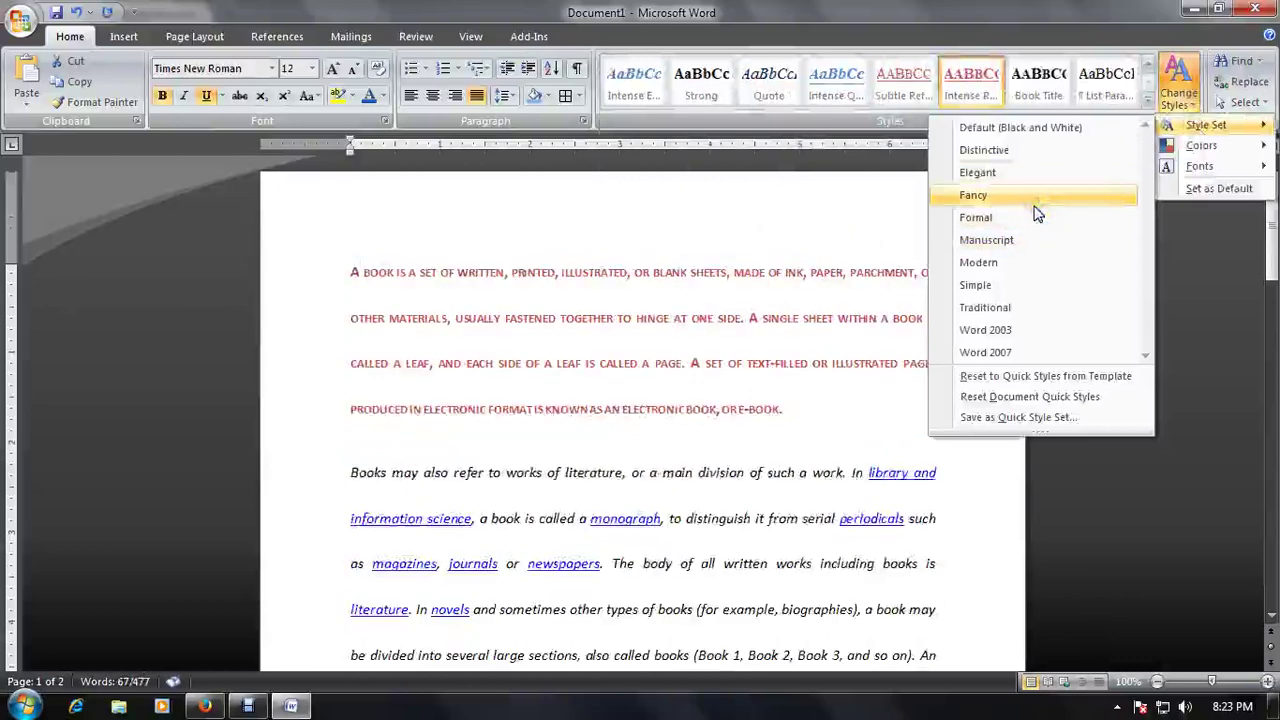
click(1035, 203)
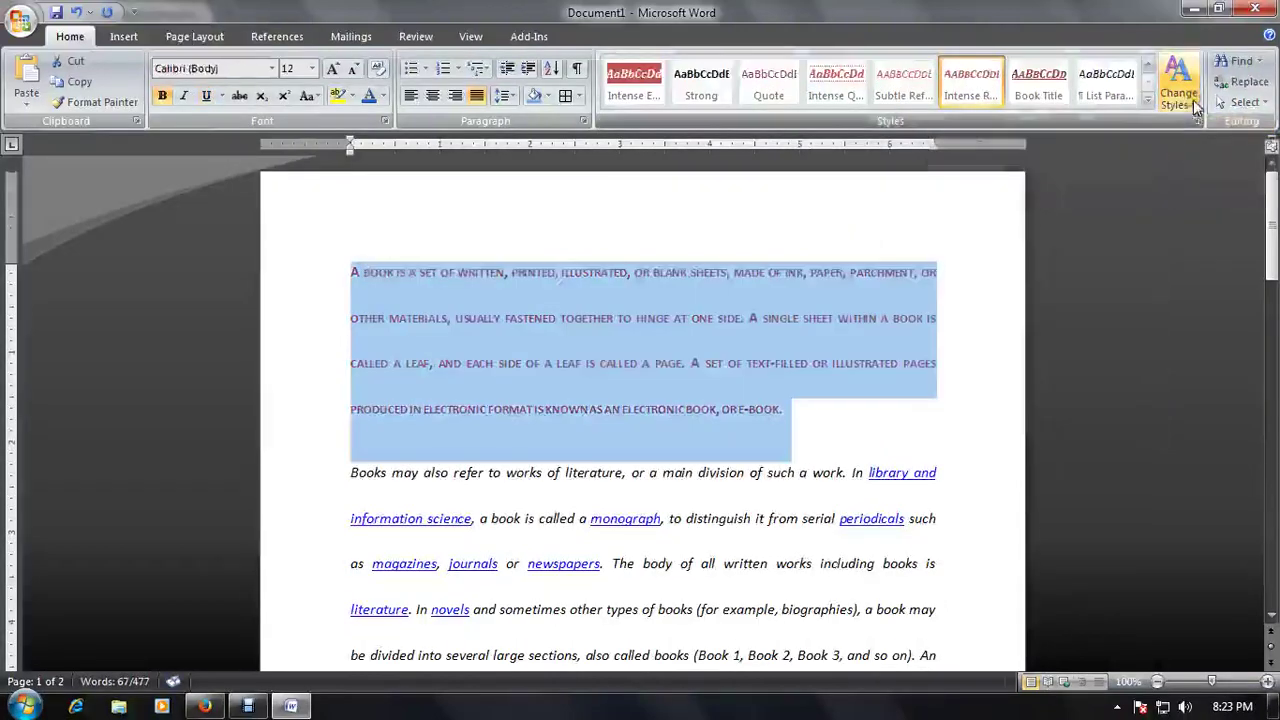
click(924, 318)
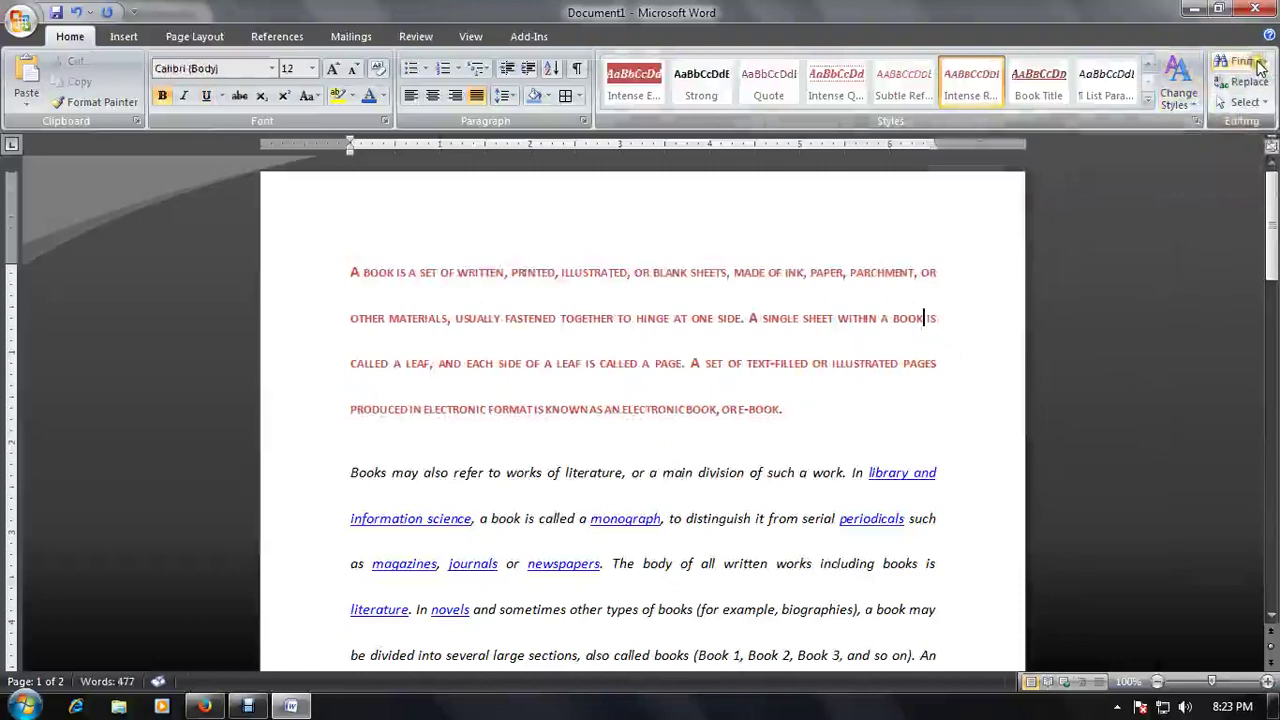
- Search for 'is' and use Reading Highlight to highlight all 30 matches in yellow
click(1252, 68)
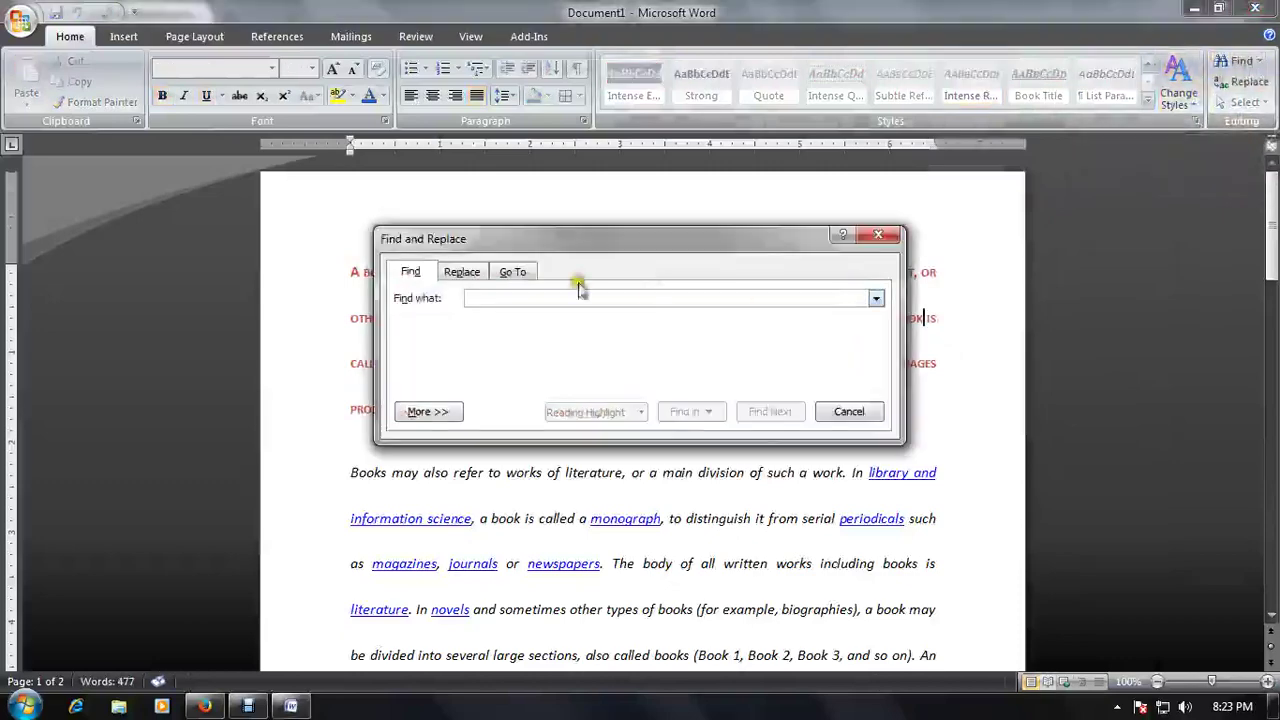
drag(596, 241, 708, 213)
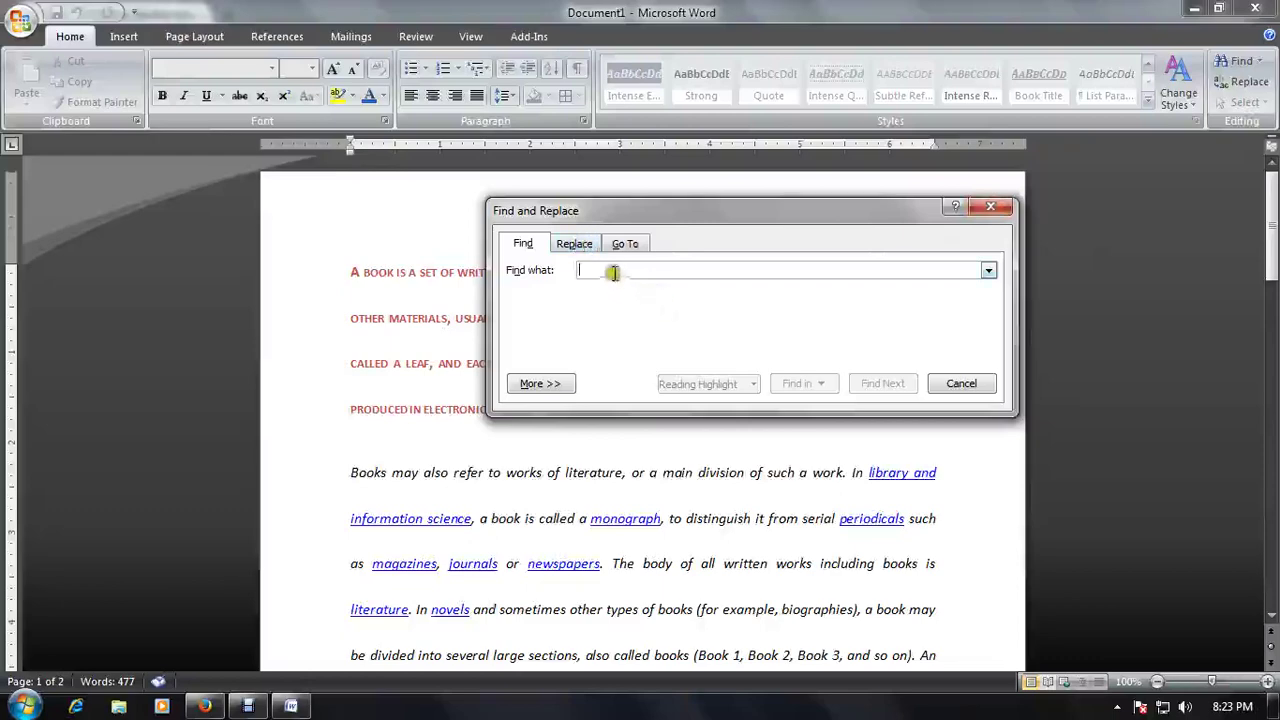
drag(695, 205, 828, 207)
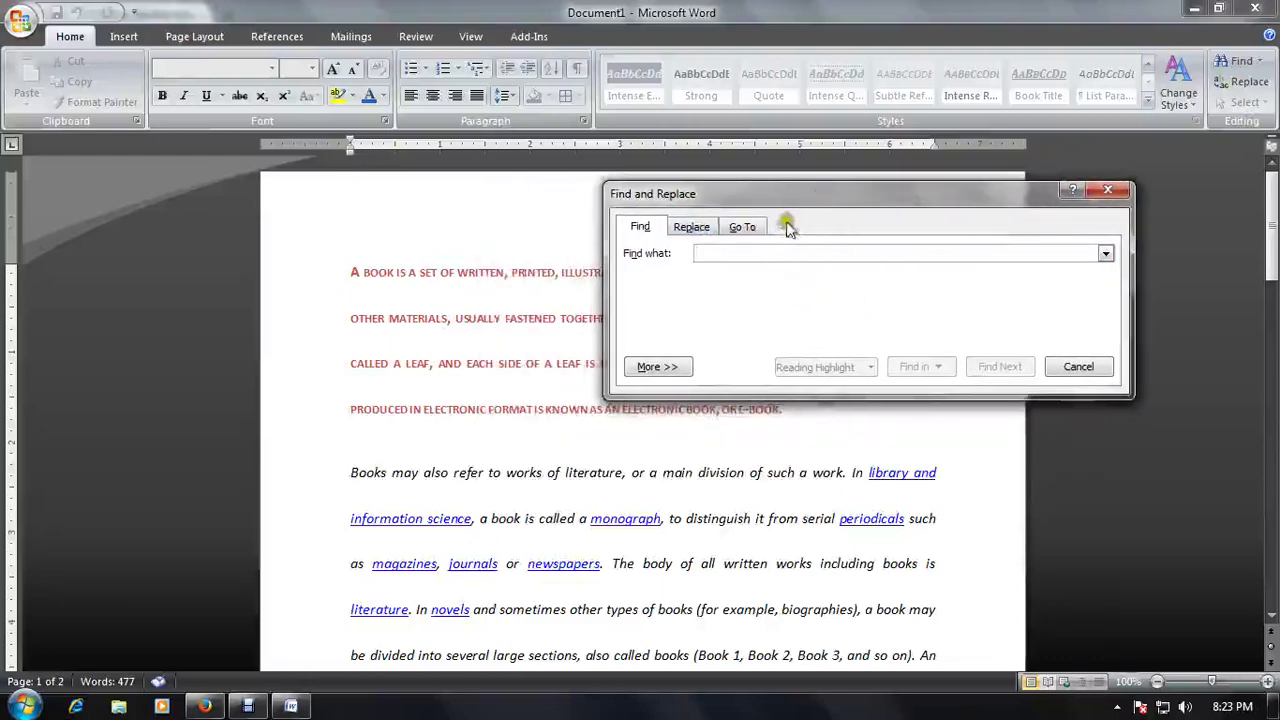
drag(786, 205, 889, 220)
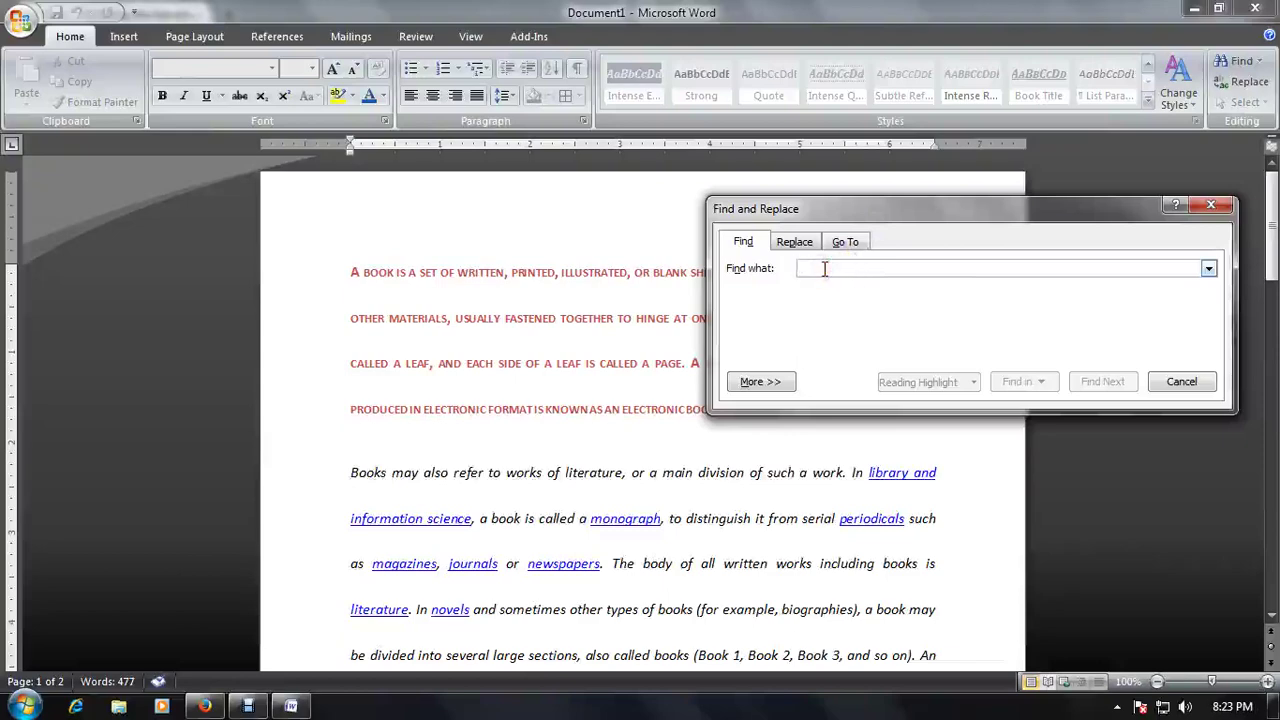
text(l)
click(937, 384)
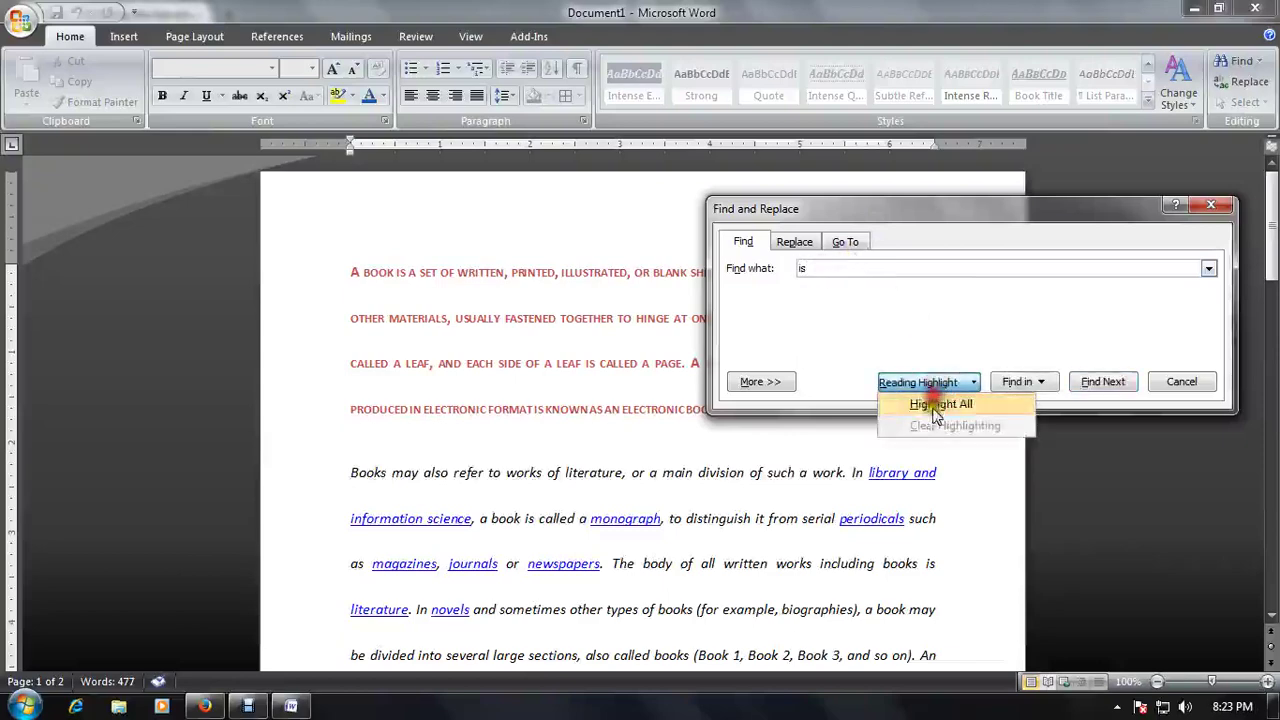
click(938, 402)
drag(917, 212, 1018, 201)
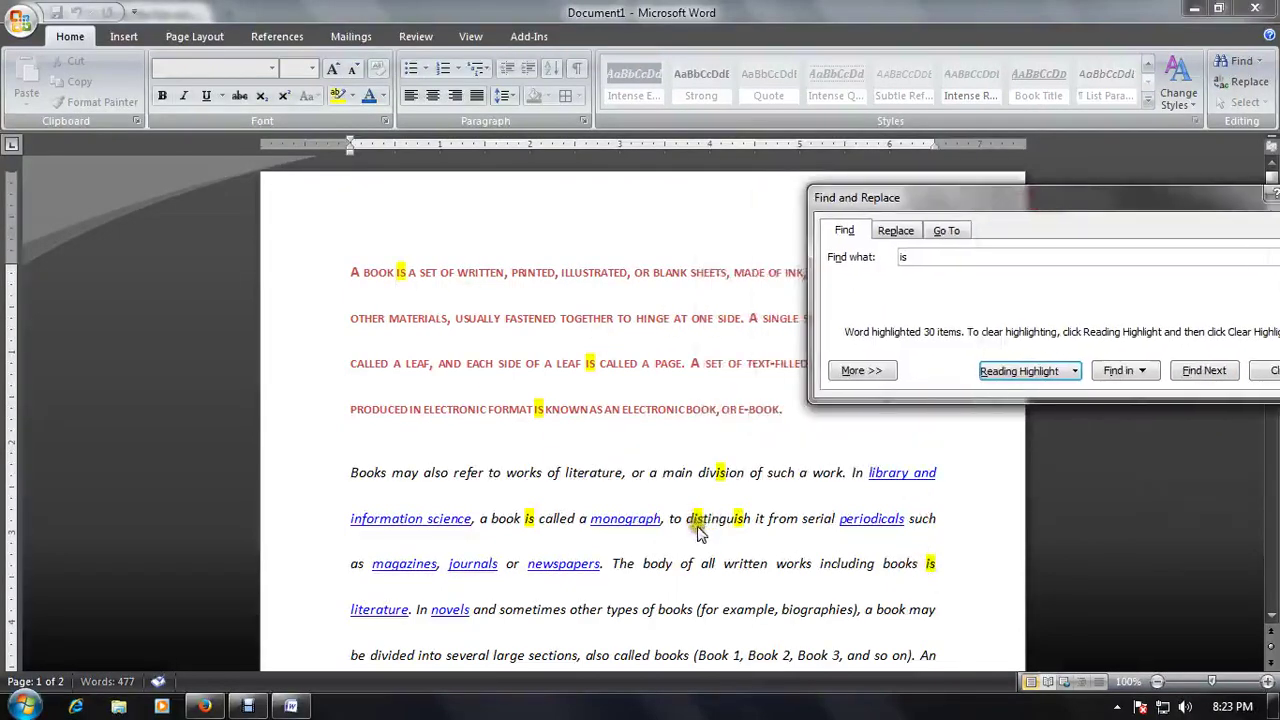
drag(970, 198, 772, 179)
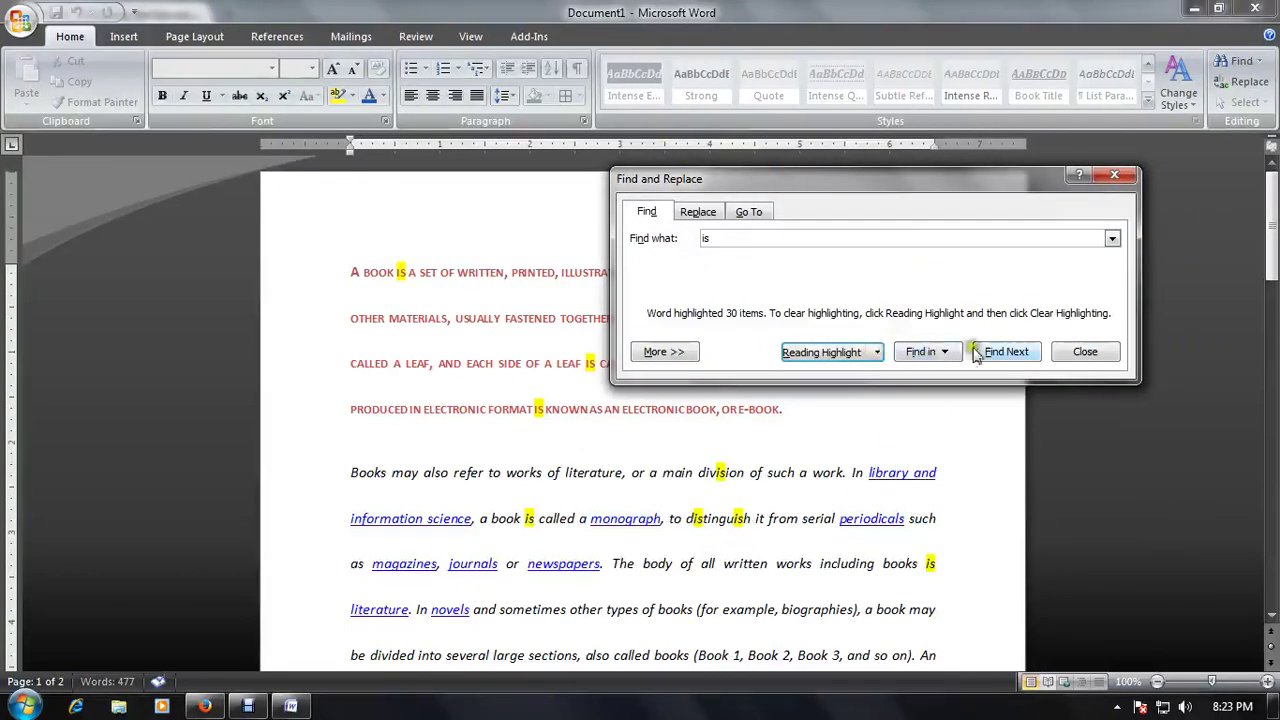
- Replace 'is' with 'was', first one match, then all occurrences at once
click(692, 210)
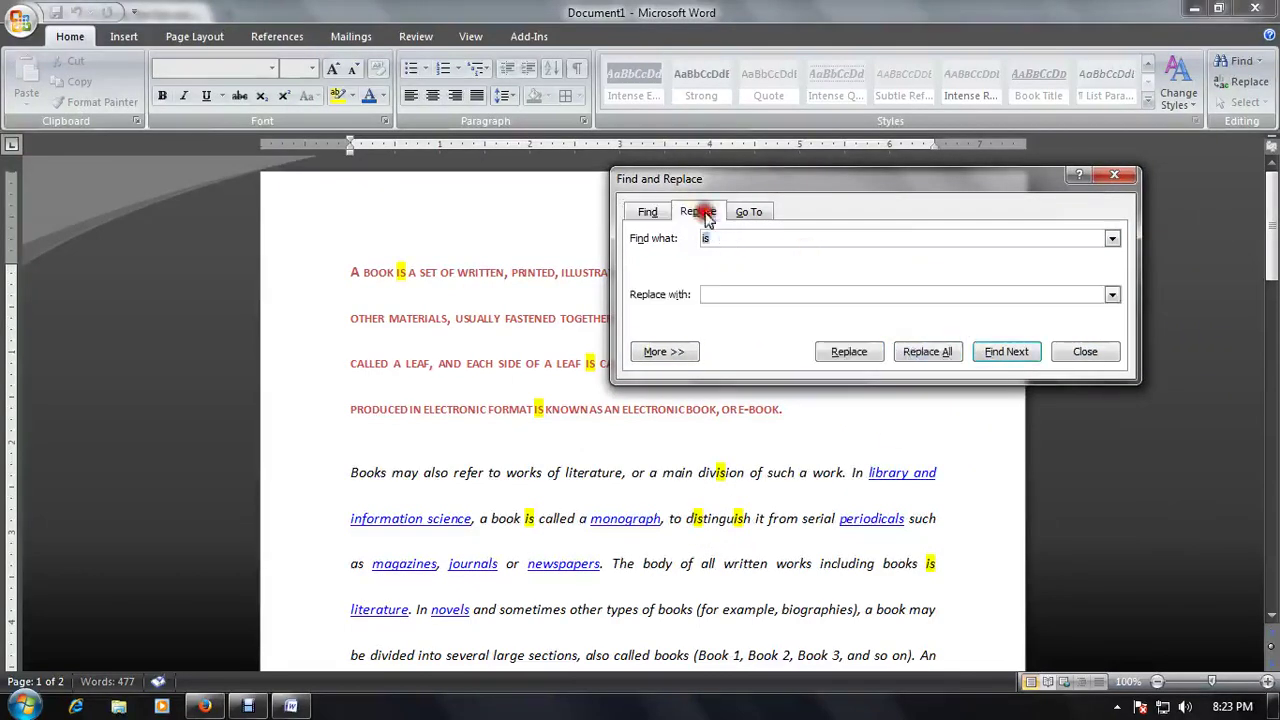
click(722, 296)
text(was)
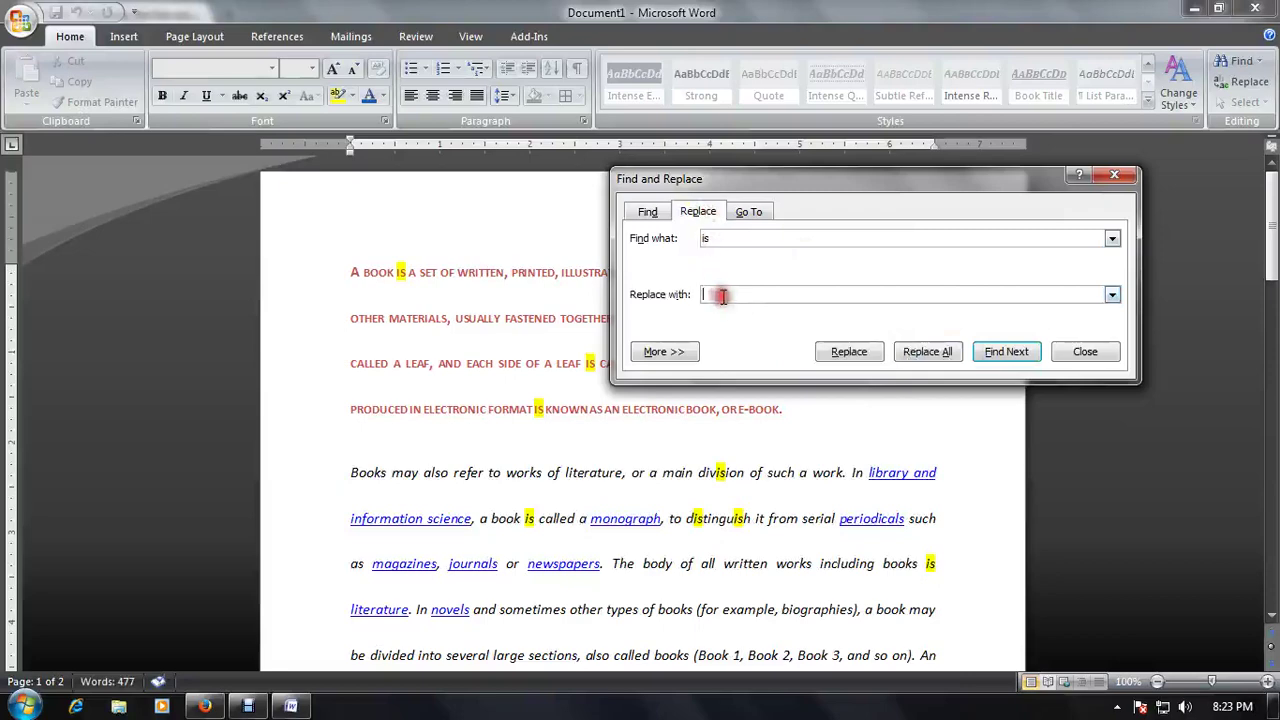
click(872, 355)
drag(905, 108, 807, 406)
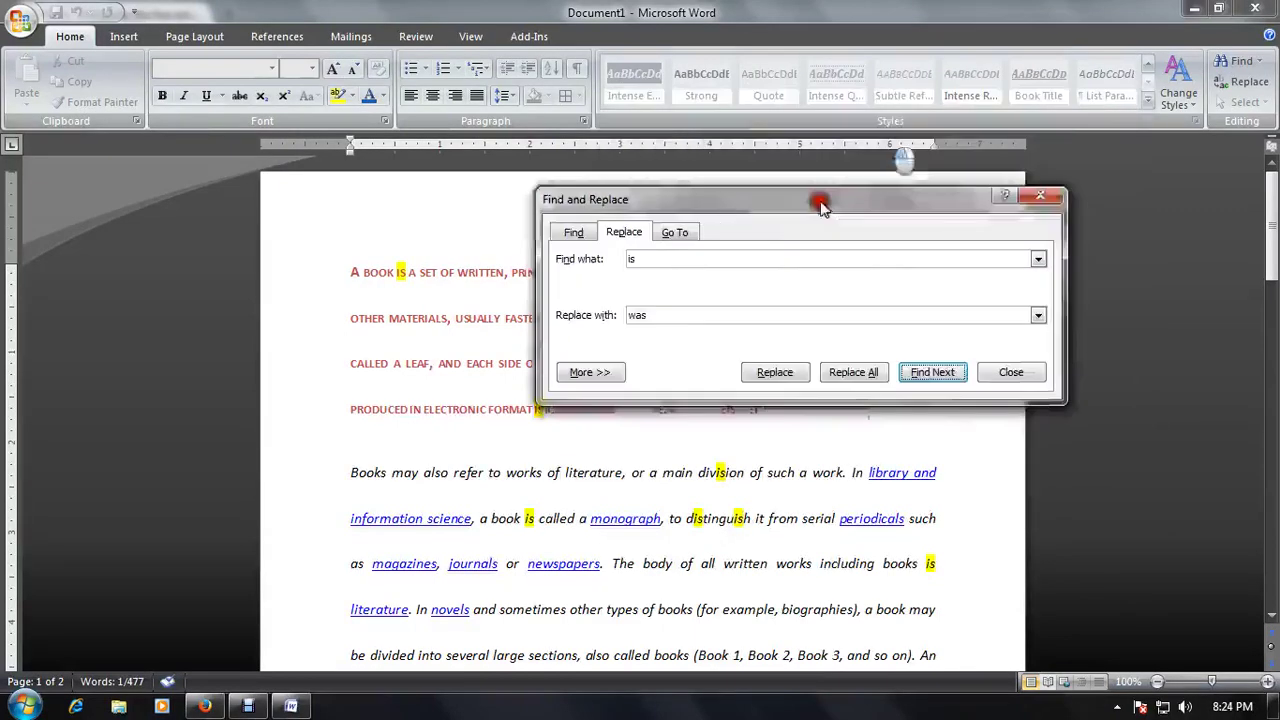
click(748, 612)
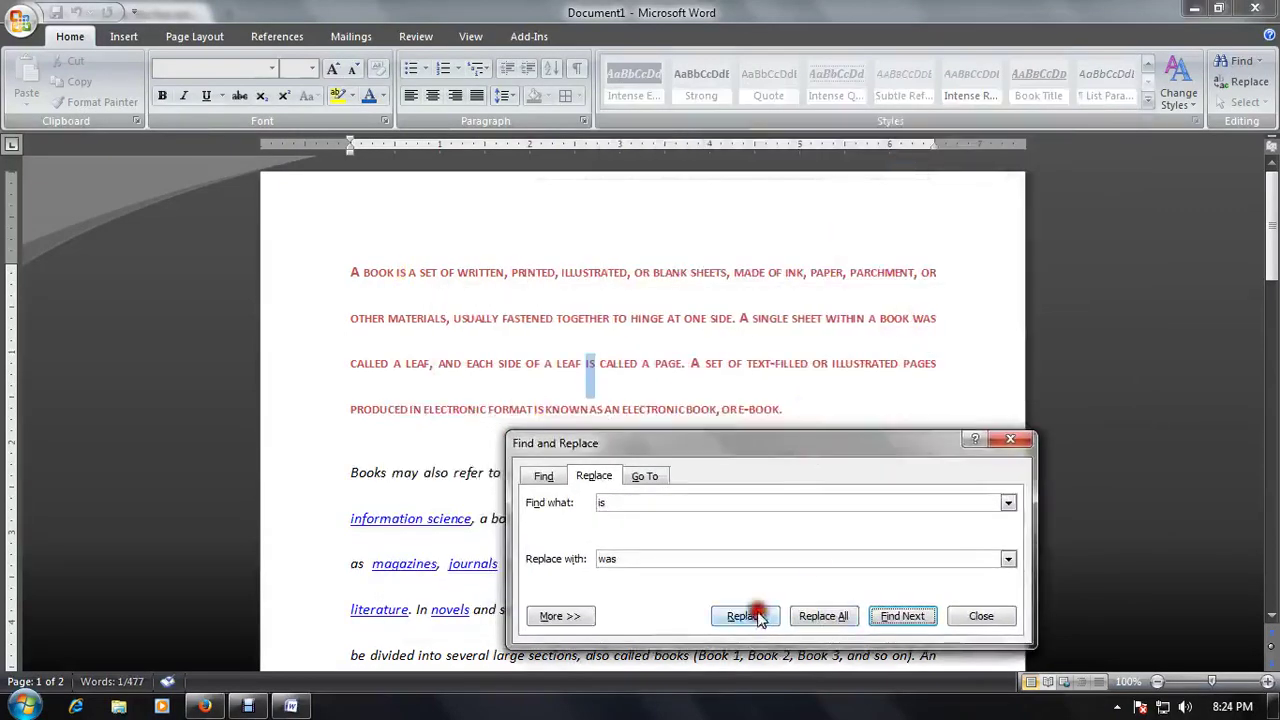
click(910, 318)
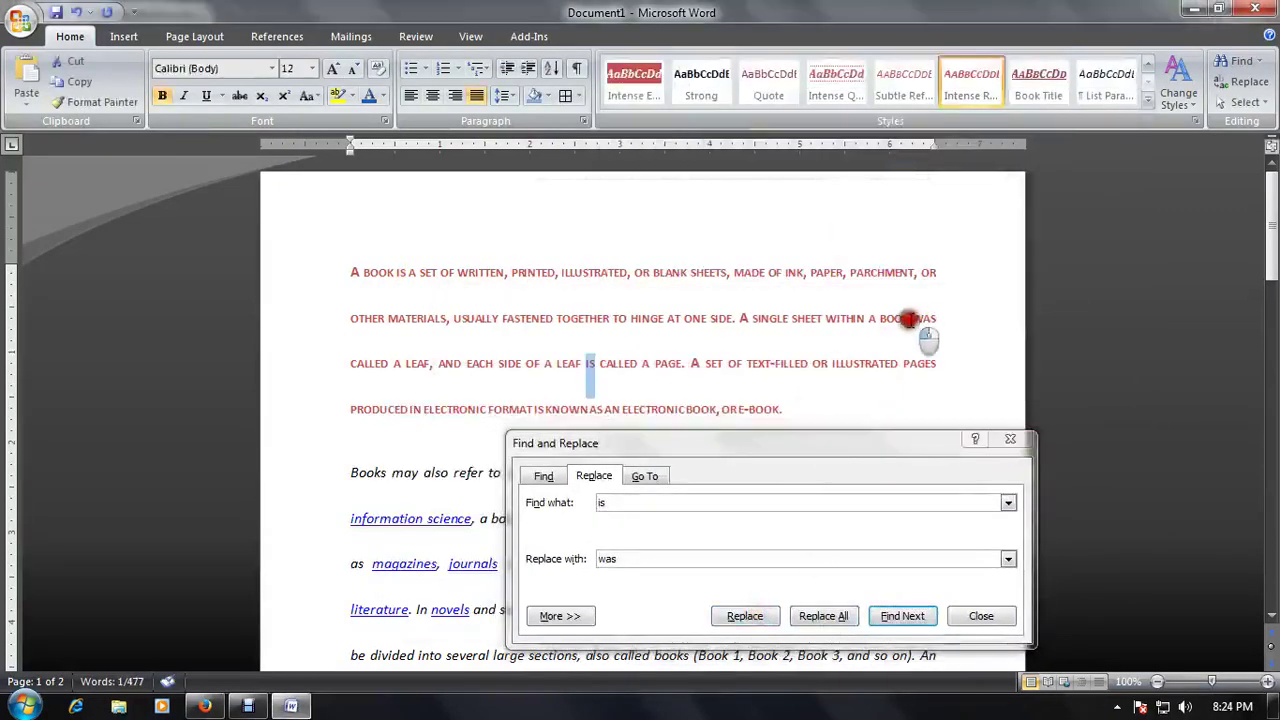
click(823, 616)
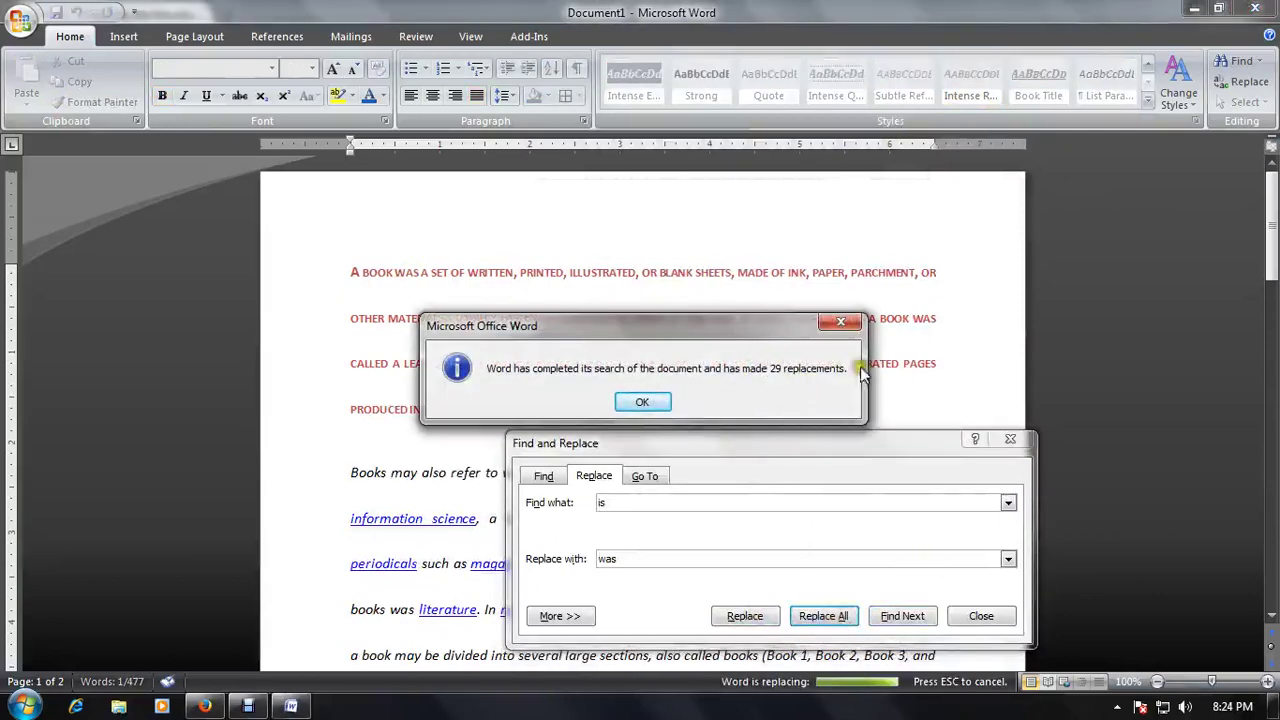
- Dismiss the 29-replacements message, close Find and Replace, and undo the replacements
click(840, 321)
click(1010, 438)
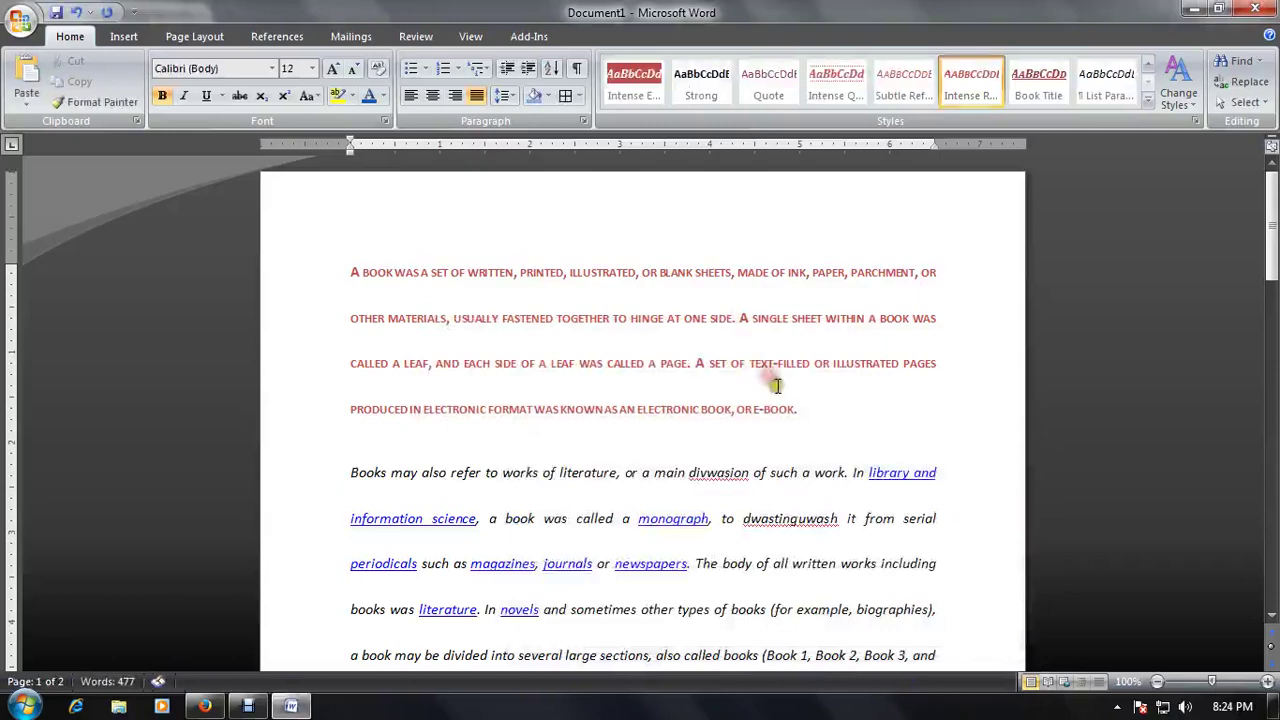
key(ctrl+z)
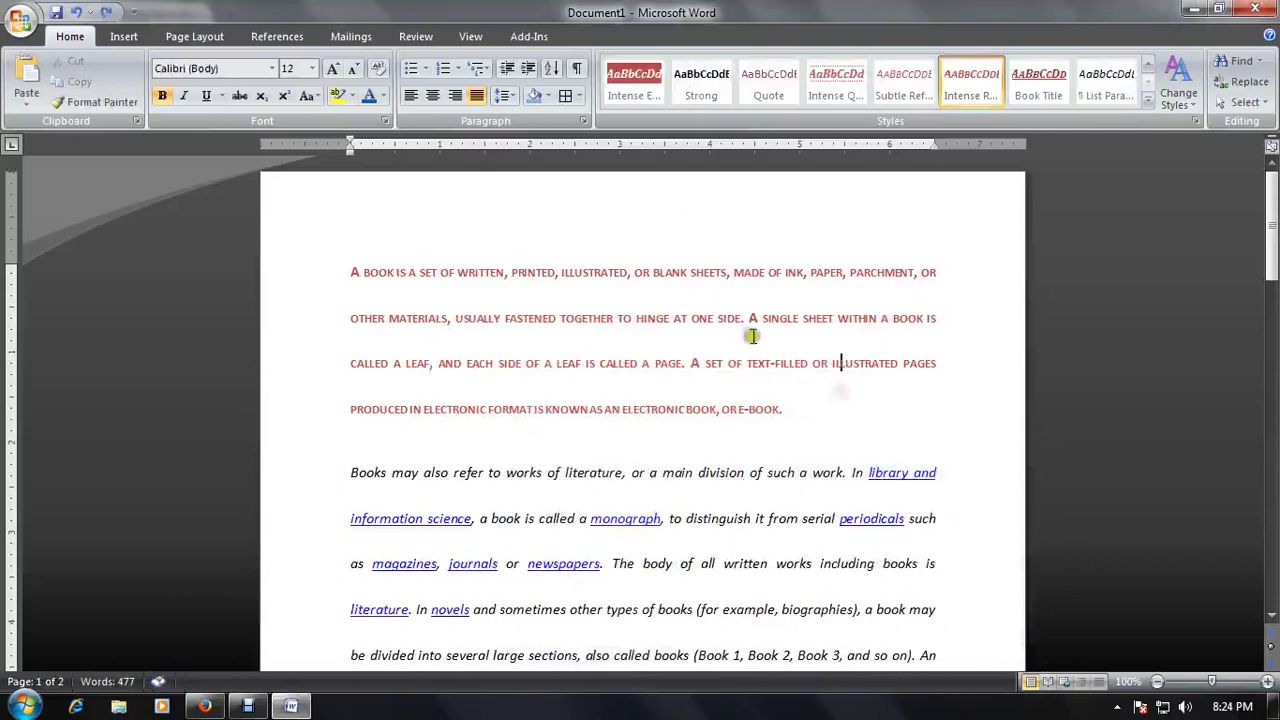
click(1237, 60)
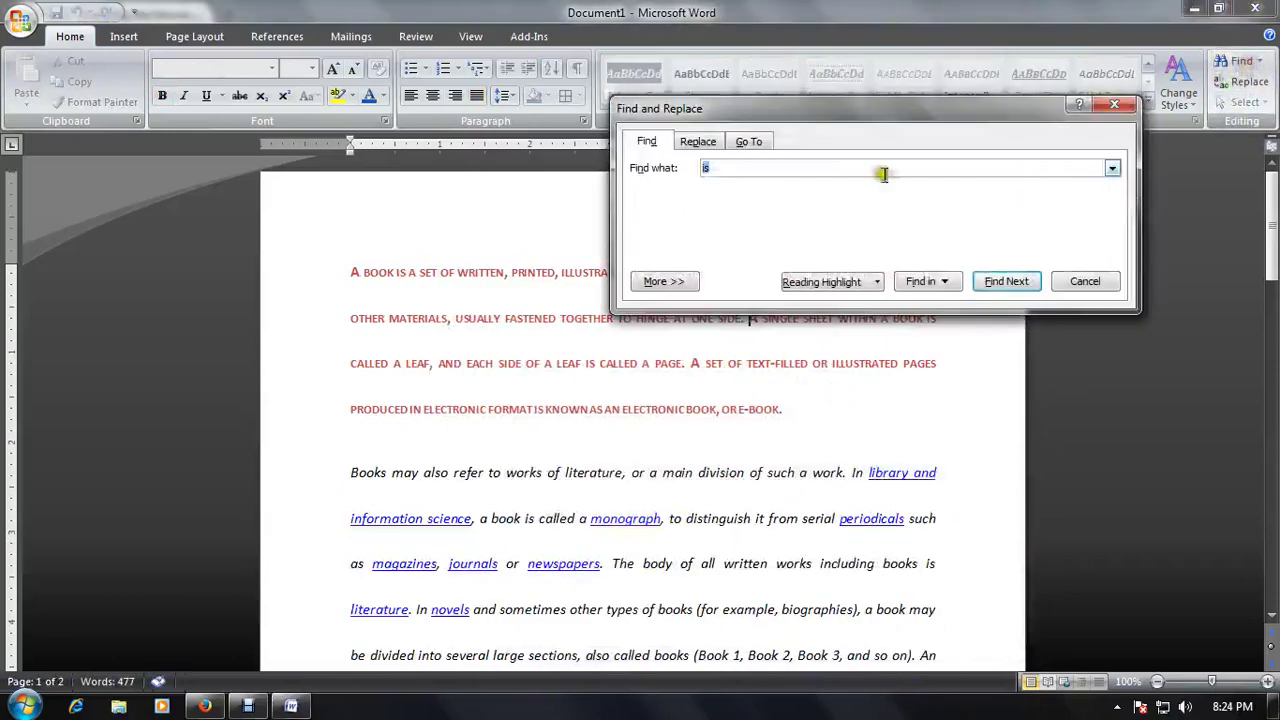
click(752, 141)
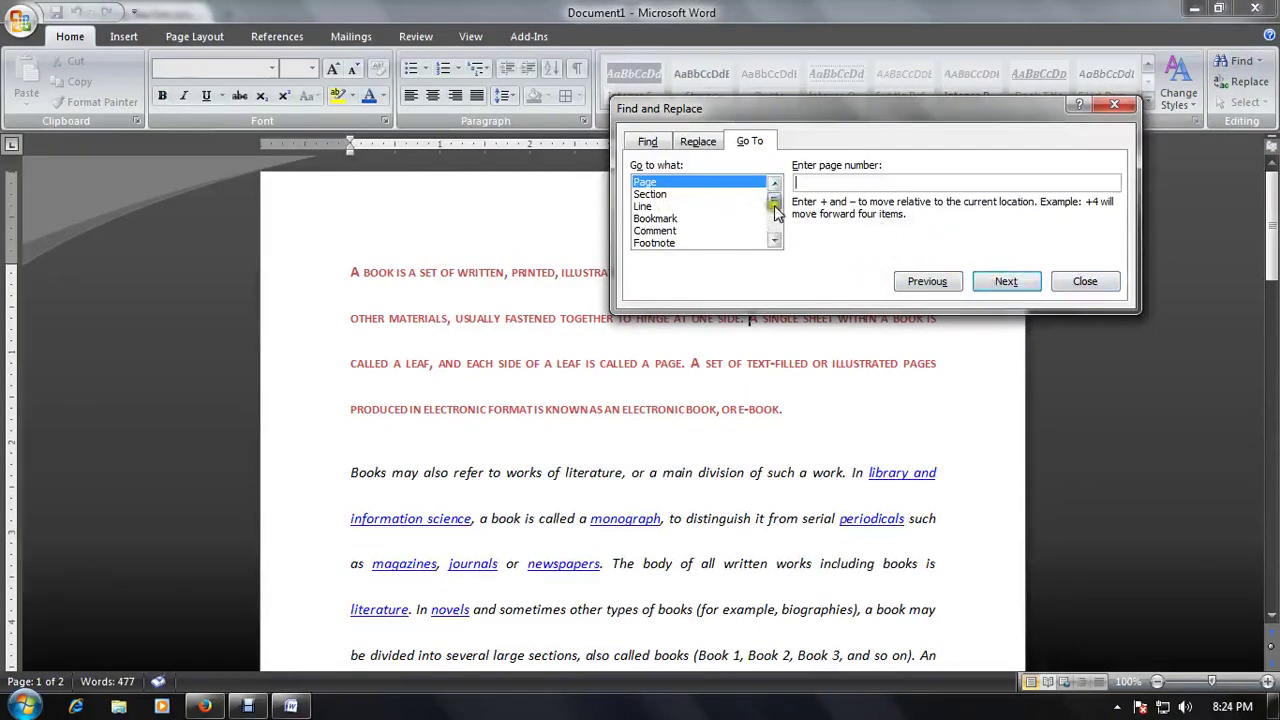
drag(773, 200, 771, 183)
scroll(760, 200, down, 1)
scroll(757, 200, up, 1)
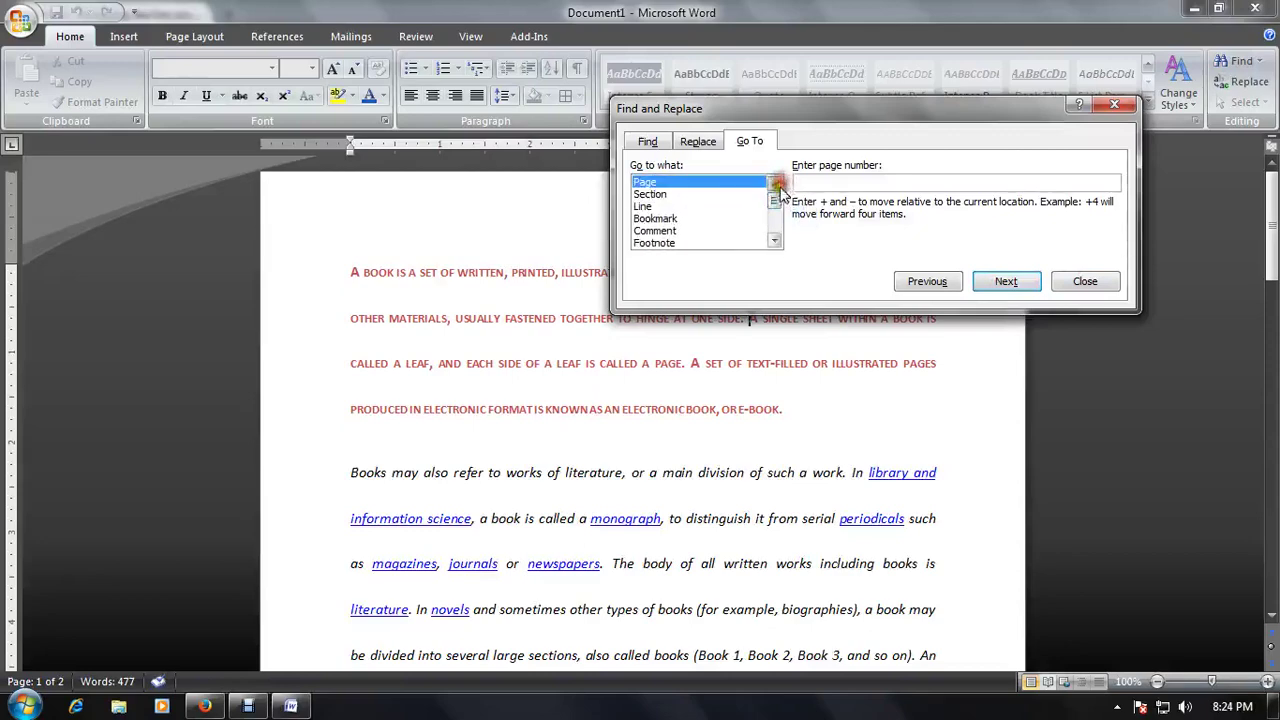
click(722, 207)
click(1084, 280)
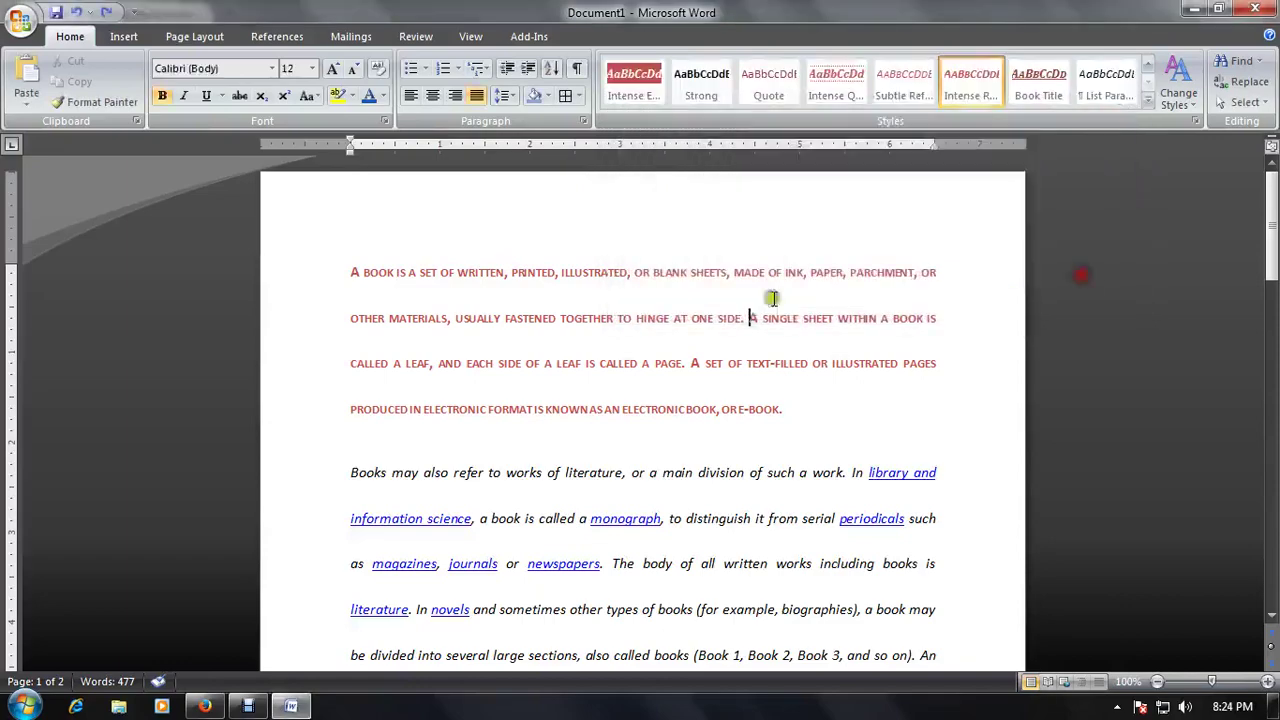
click(600, 272)
- Select all and paste repeatedly to reach 3,830 words on 11 pages, then open Go To by line
click(351, 272)
key(ctrl+a)
key(ctrl+c)
scroll(755, 433, down, 8)
scroll(755, 433, down, 4)
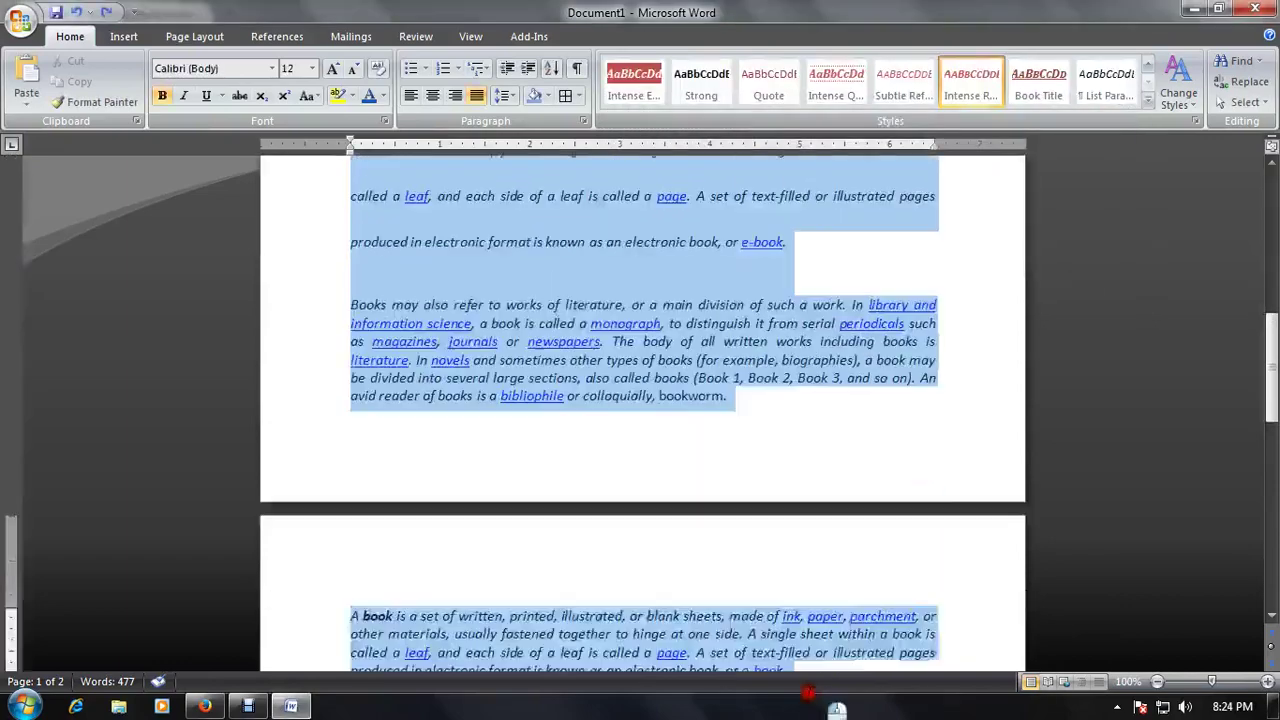
scroll(755, 433, down, 1)
scroll(755, 433, down, 6)
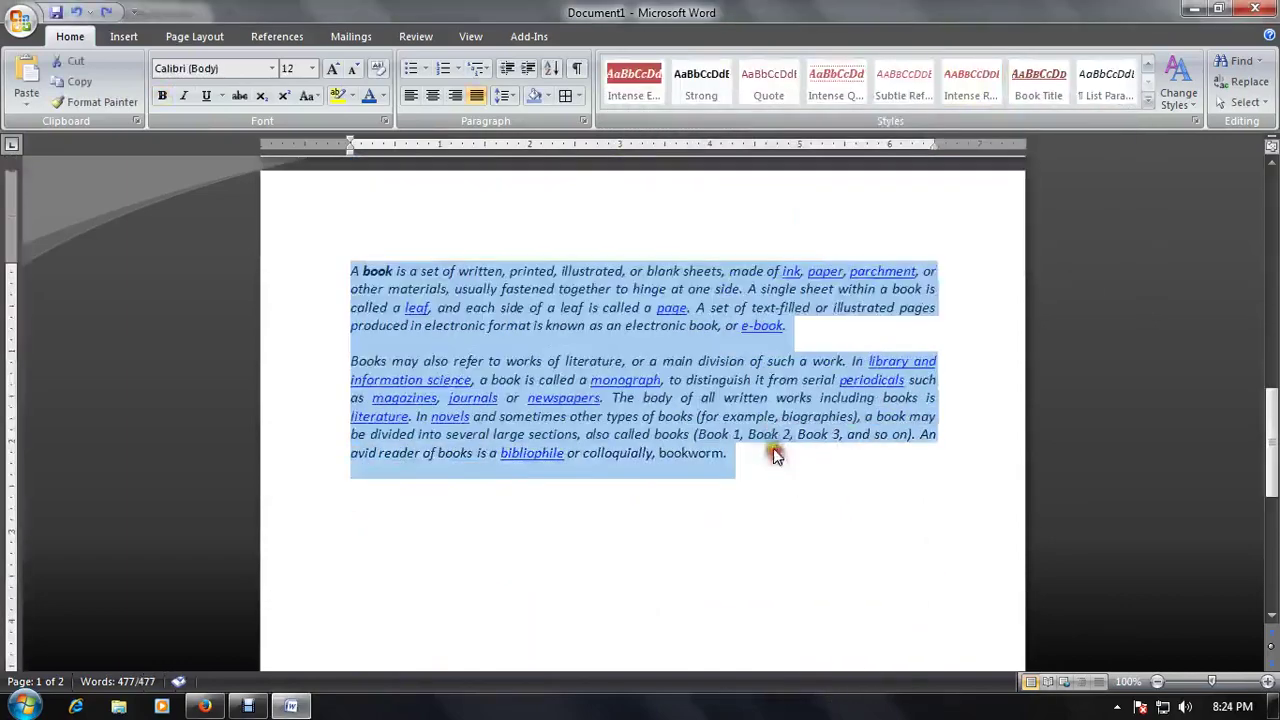
key(ctrl+v)
key(ctrl+v)
key(ctrl+v)
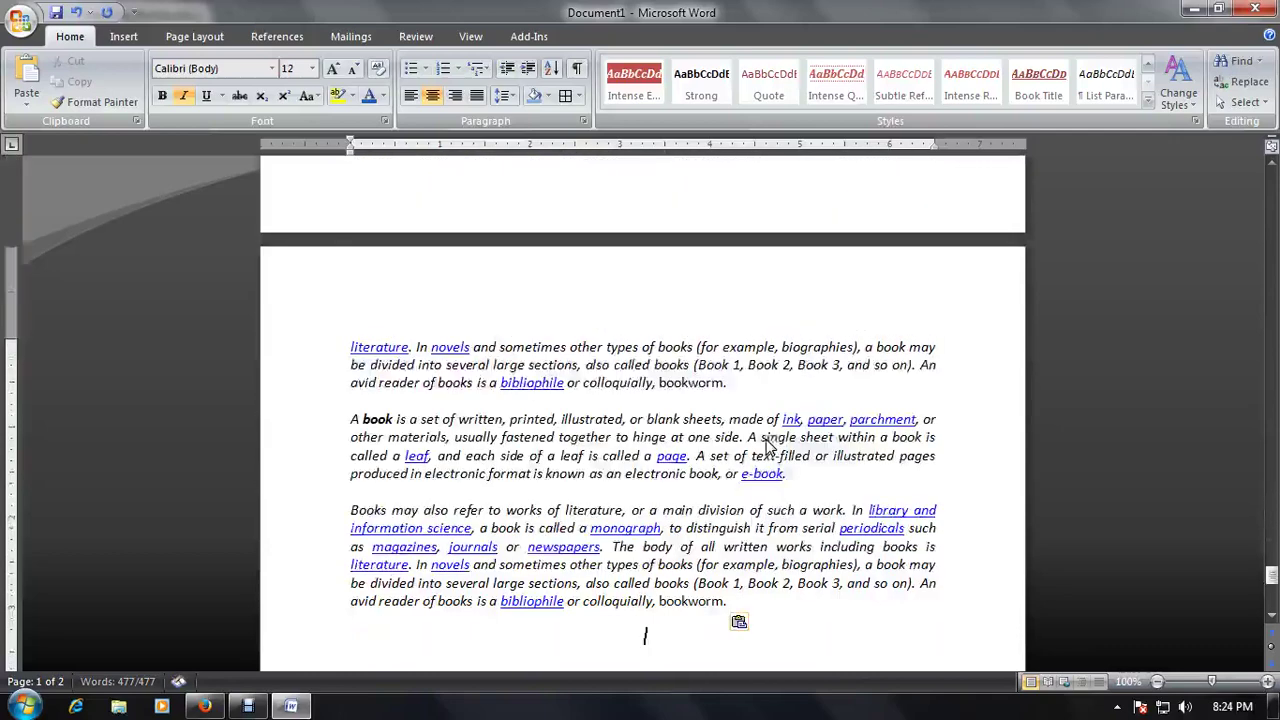
key(ctrl+v)
key(ctrl+v)
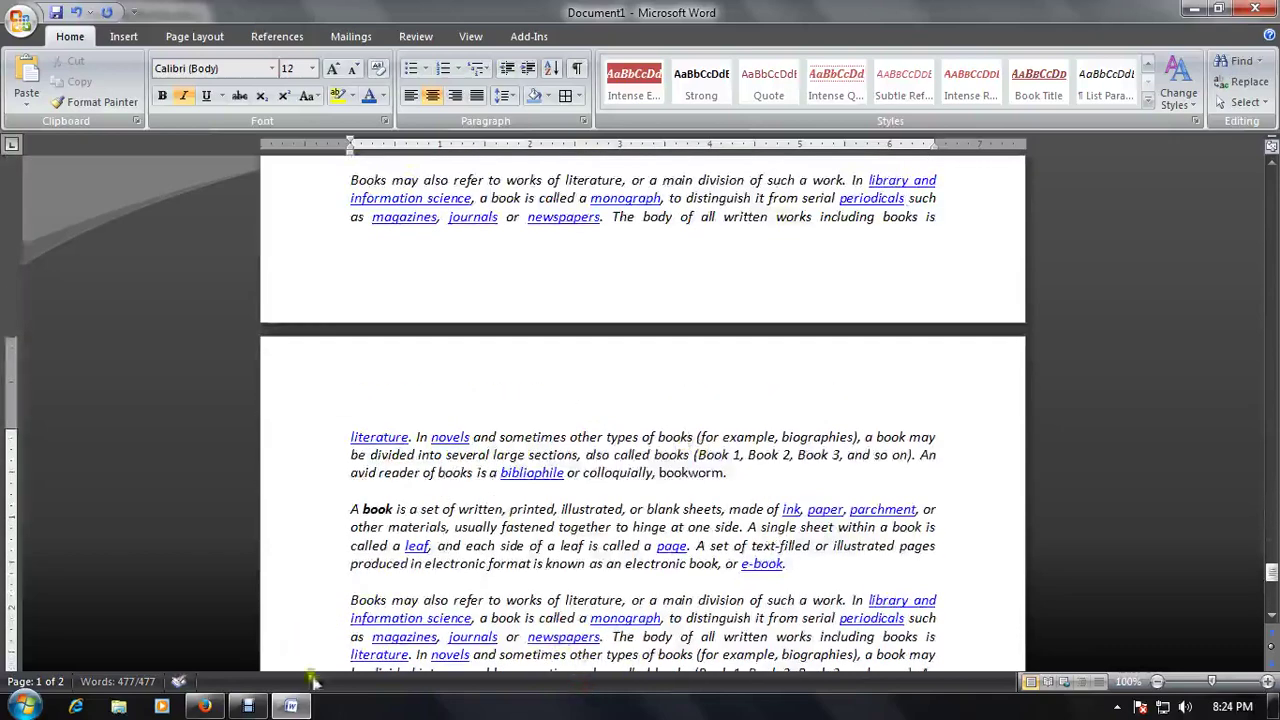
click(35, 681)
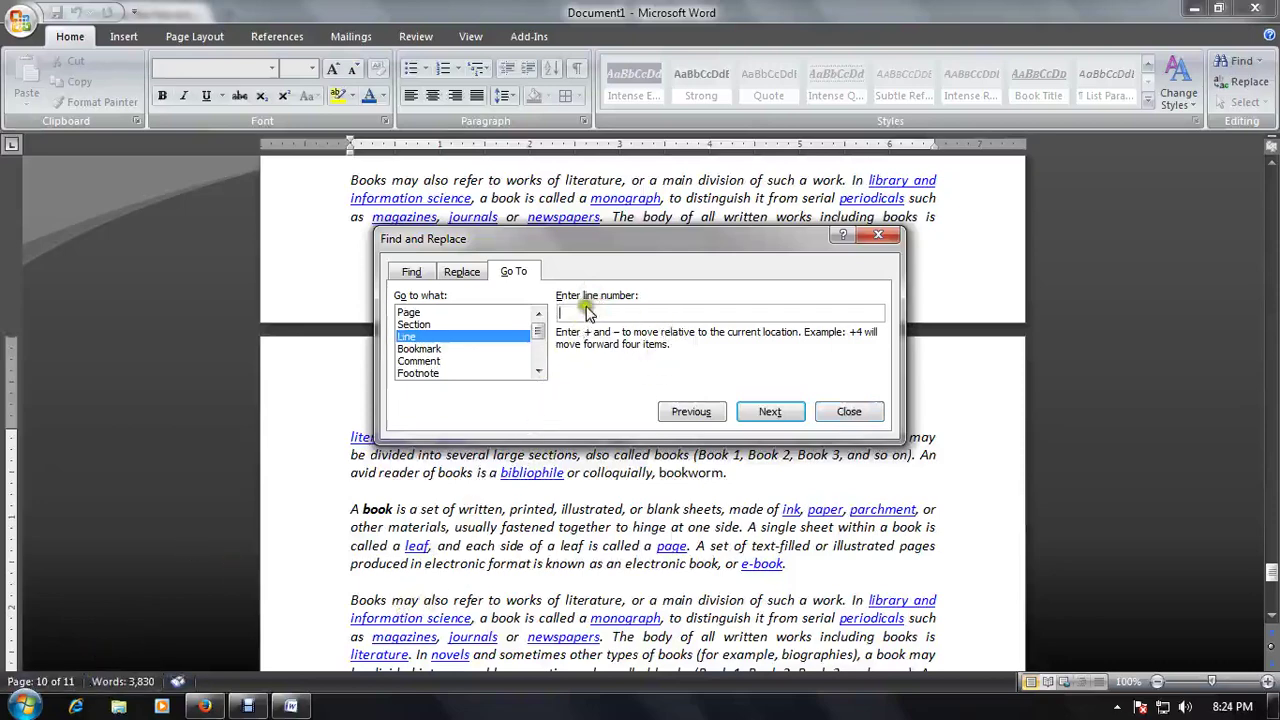
- Jump to line 5, move the Go To window aside, and paste before 'Books'
text(5)
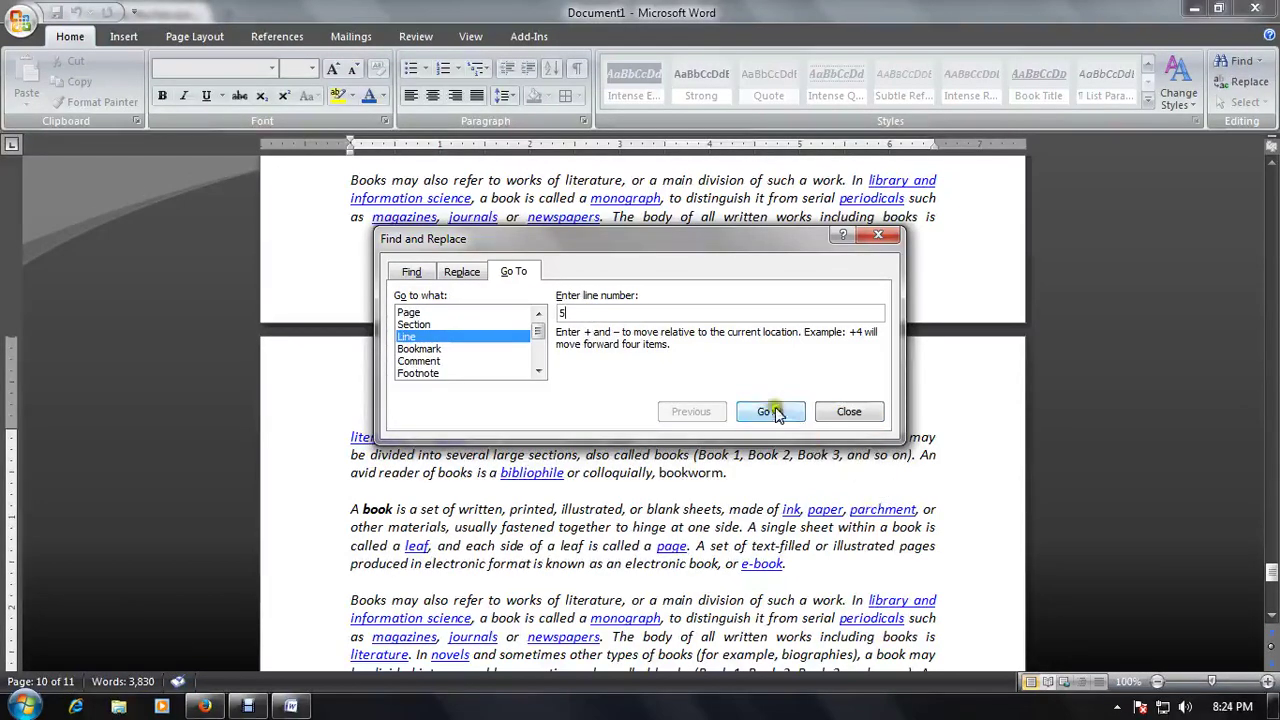
click(770, 413)
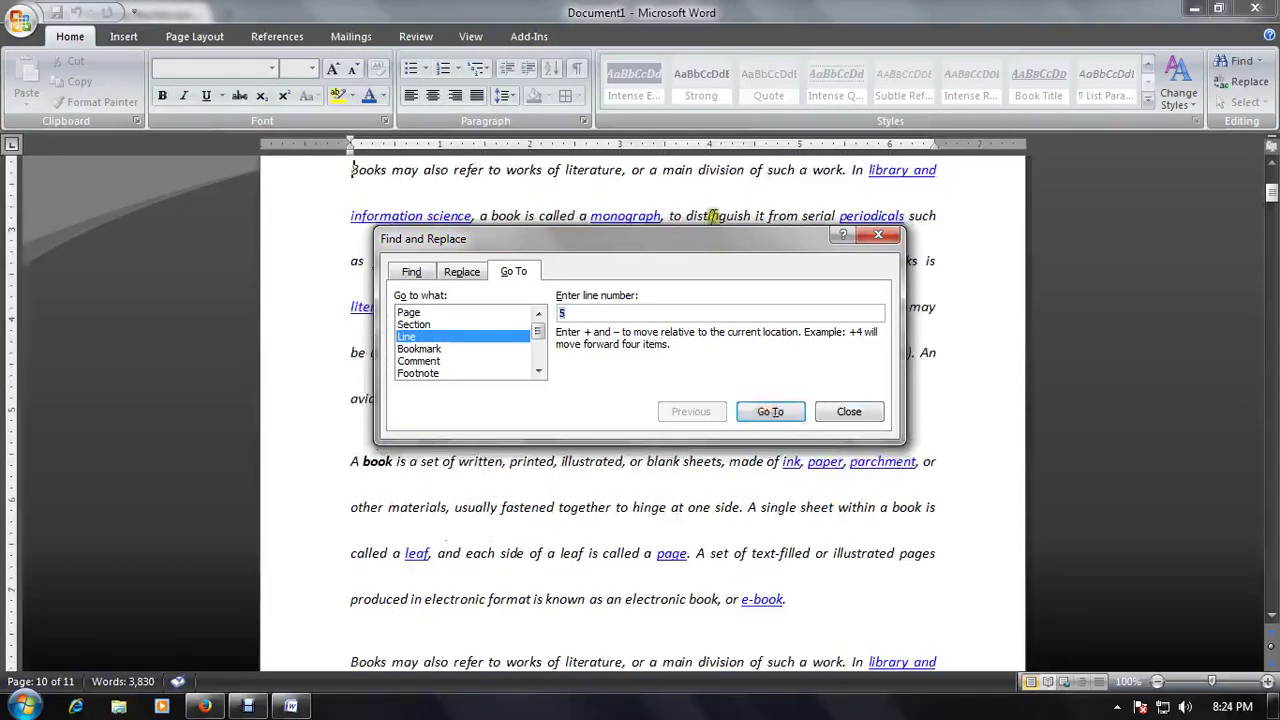
drag(720, 239, 995, 363)
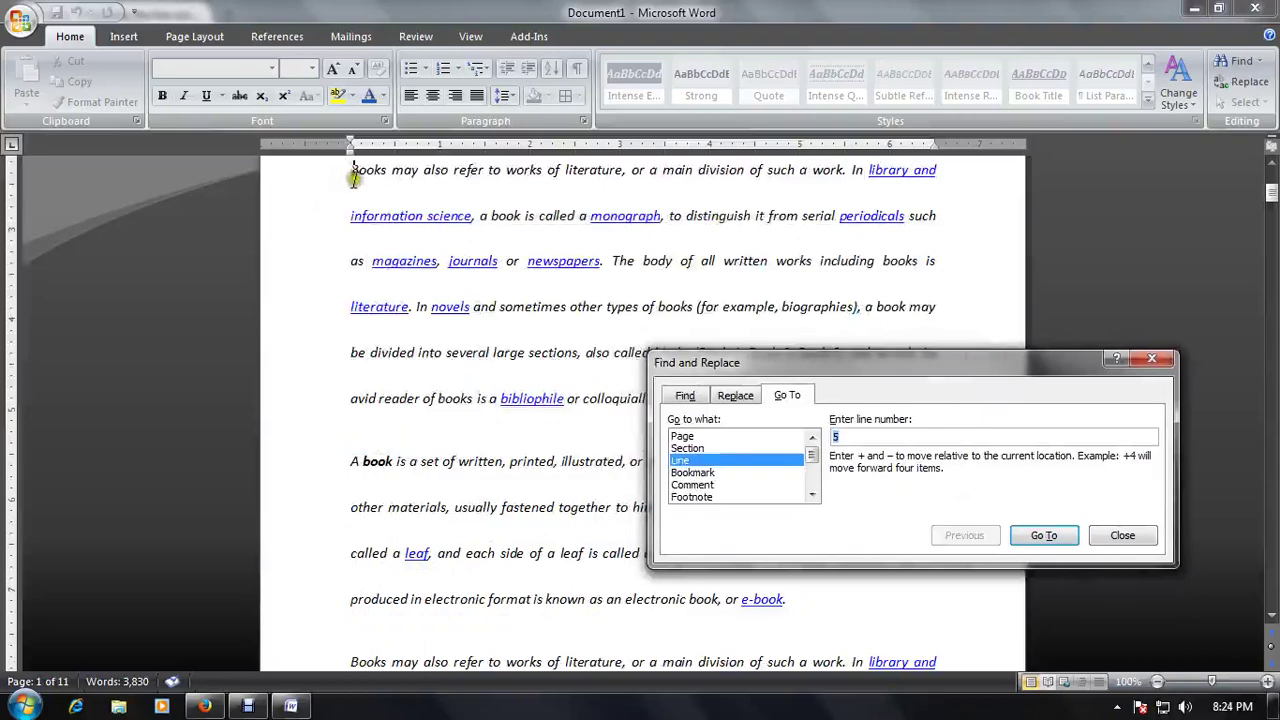
click(354, 172)
key(ctrl+v)
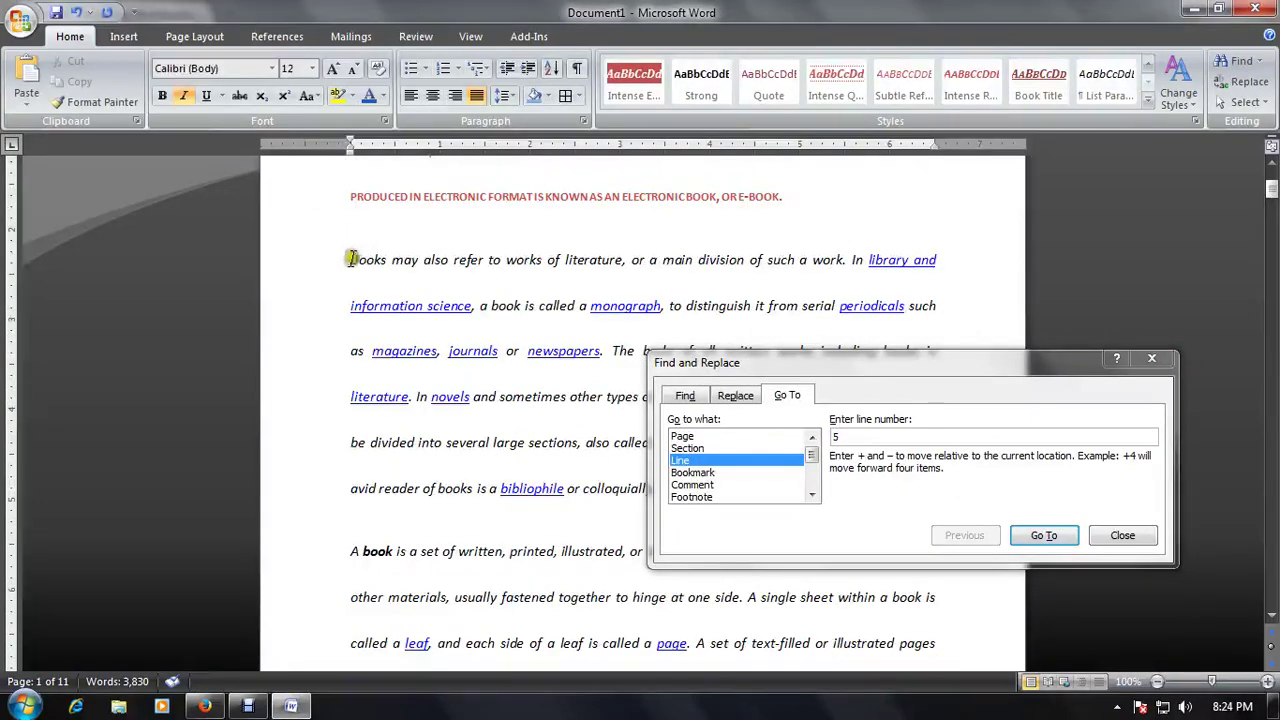
- Jump to line 5 again, close the Go To window, and scroll back to the opening paragraph
click(865, 436)
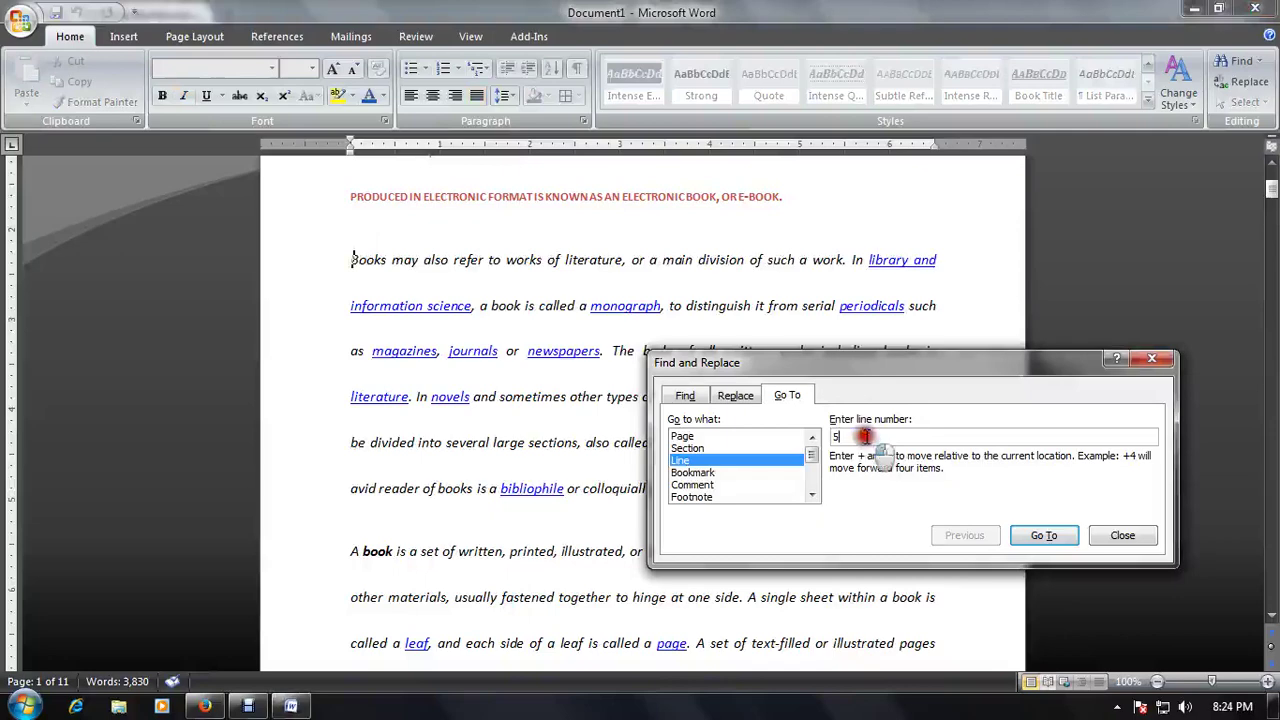
text(1)
key(Return)
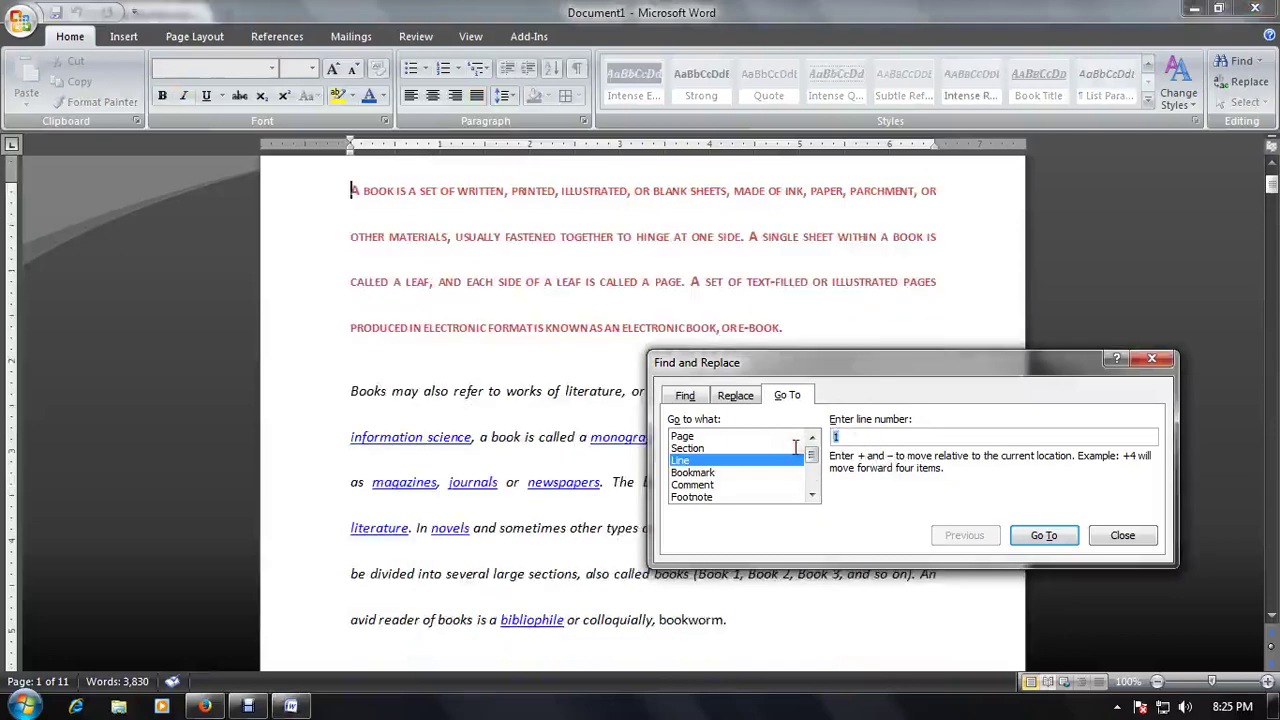
click(1151, 358)
click(762, 313)
scroll(770, 344, up, 1)
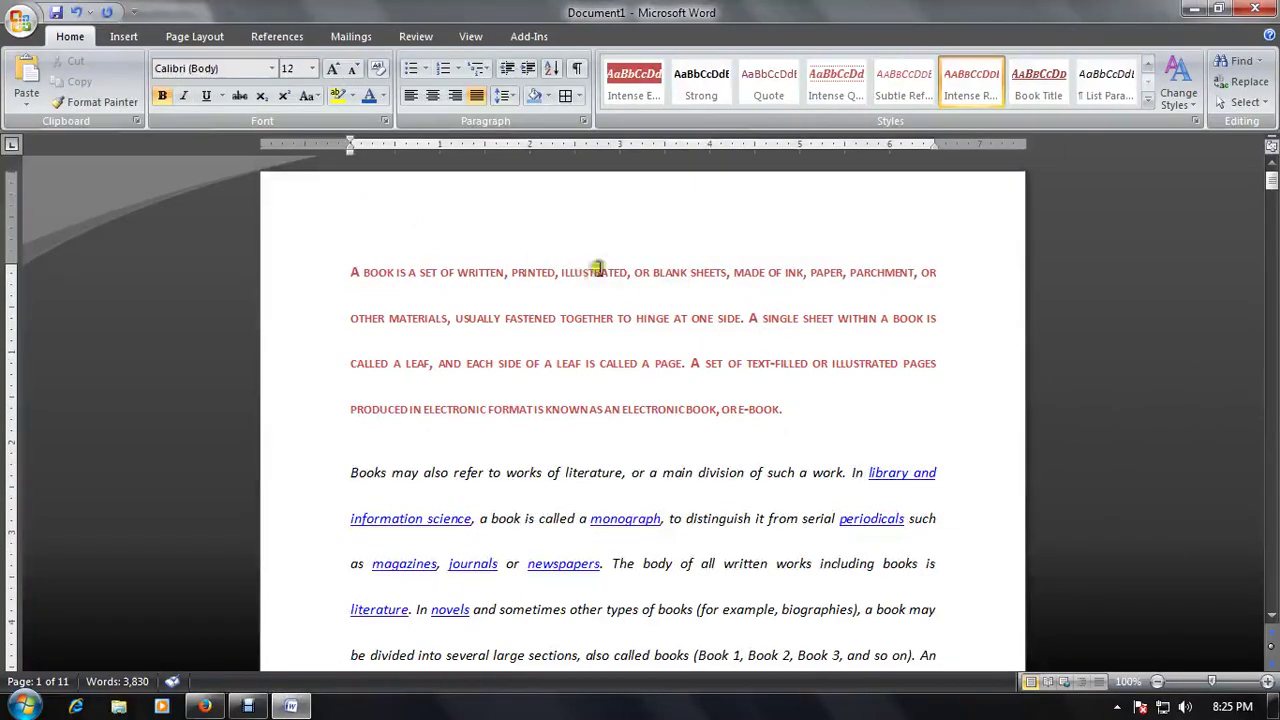
click(1262, 104)
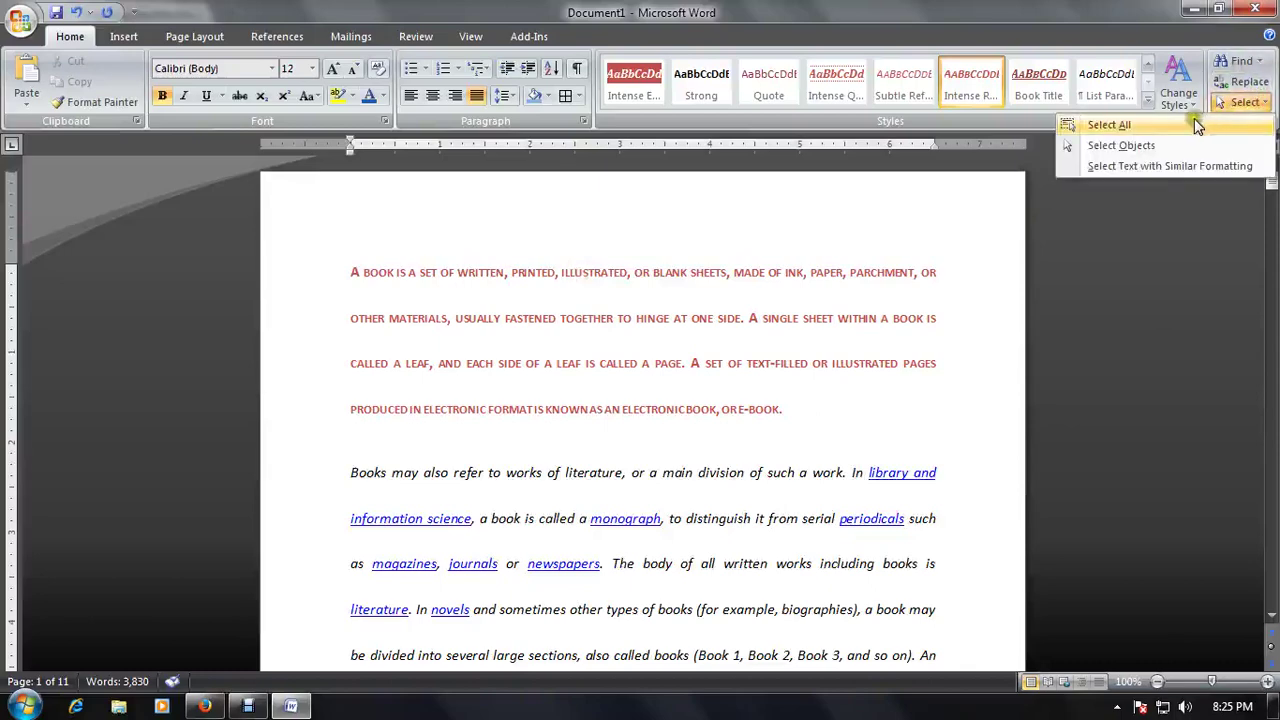
click(765, 252)
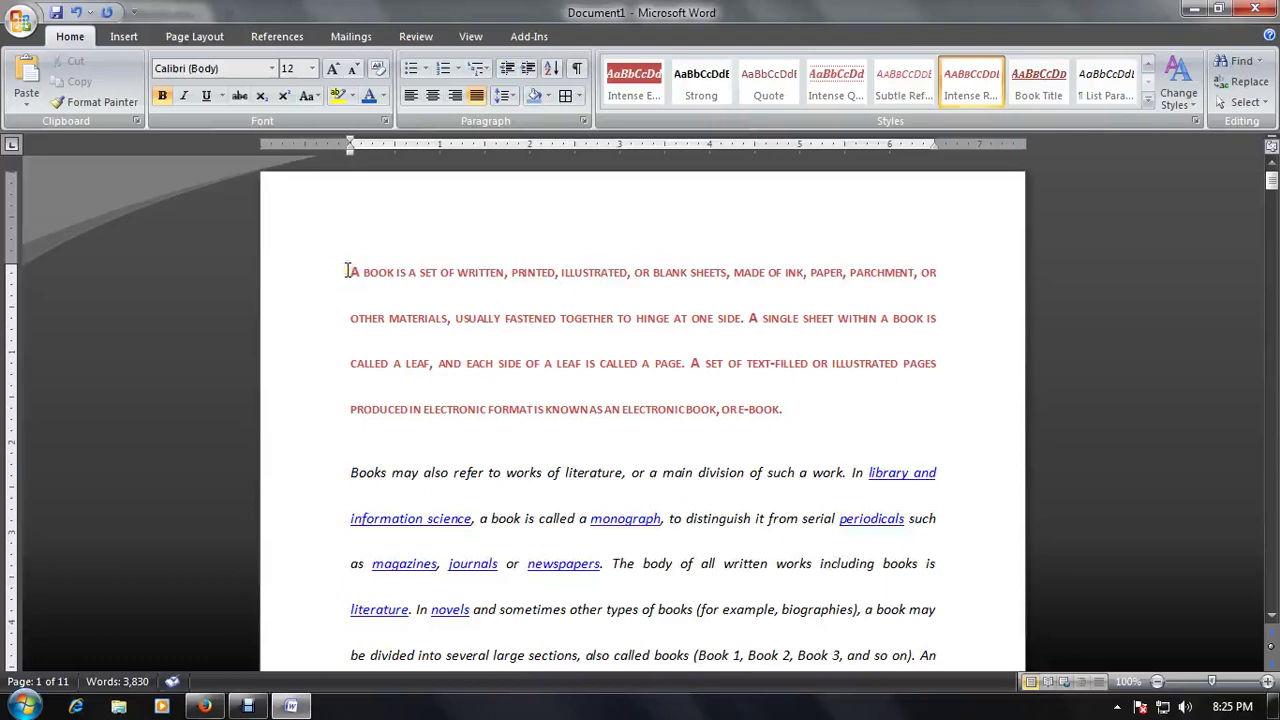
drag(349, 266, 903, 364)
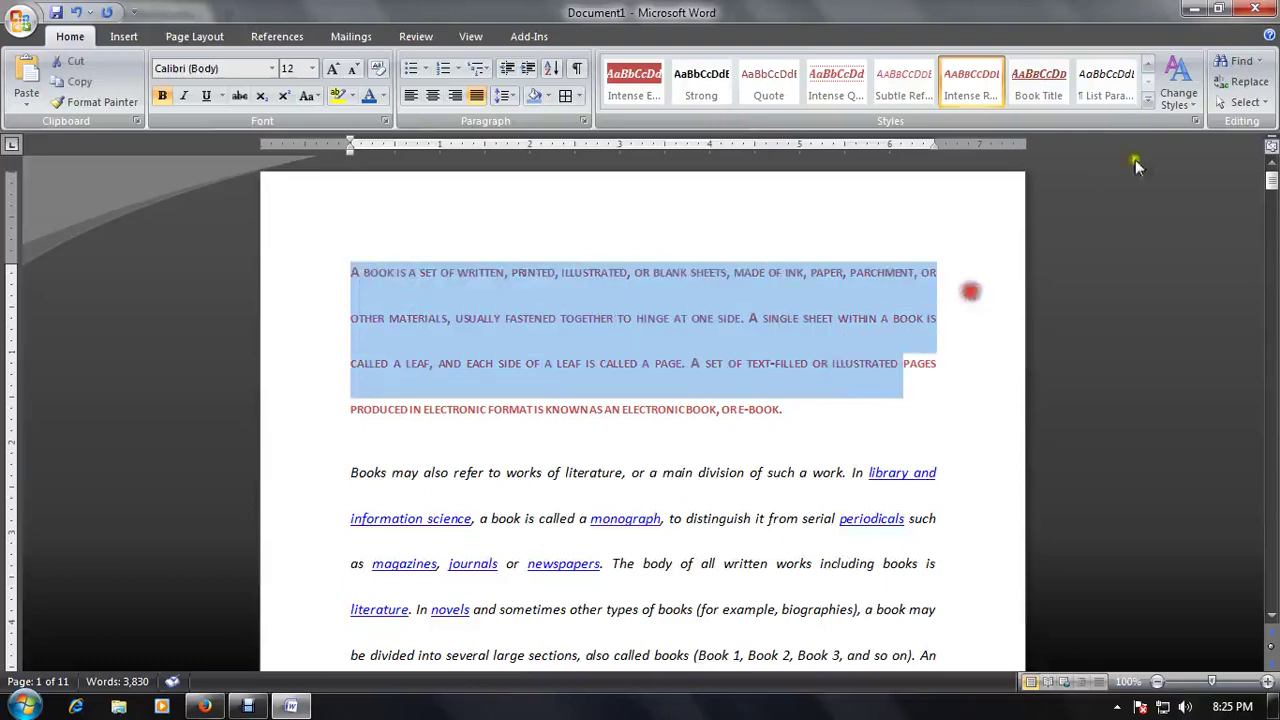
click(1230, 103)
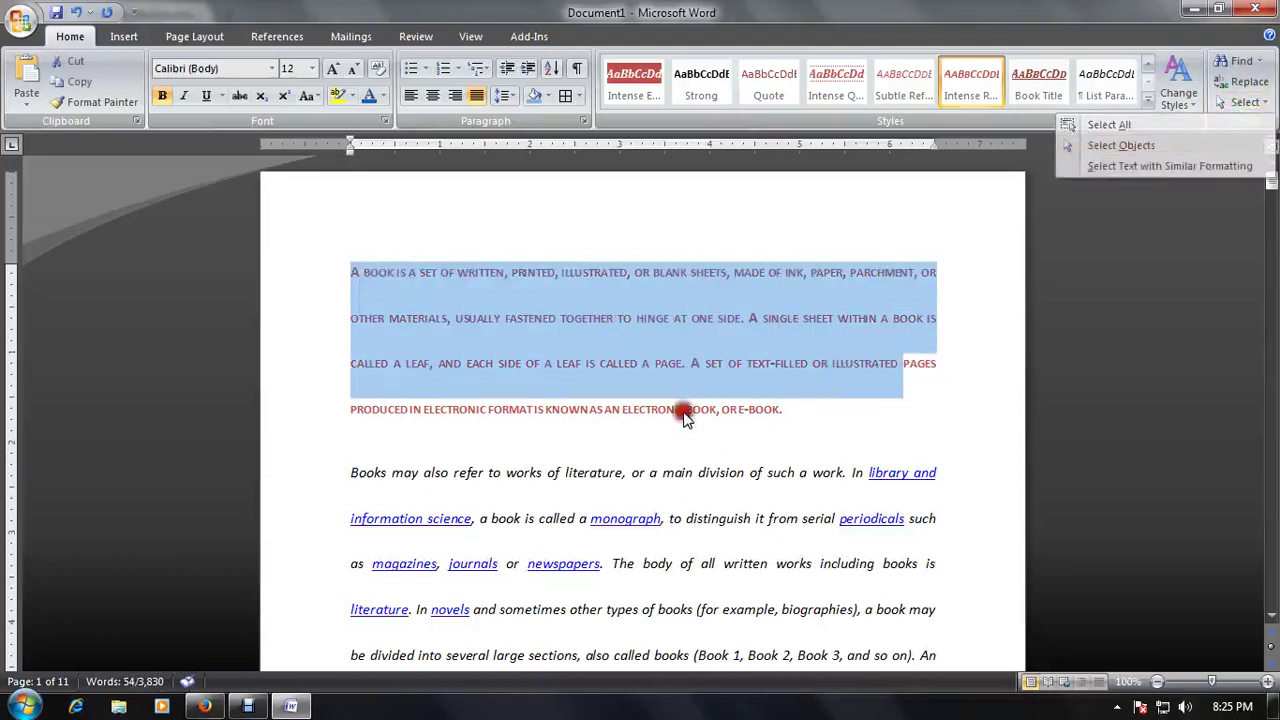
scroll(713, 440, down, 2)
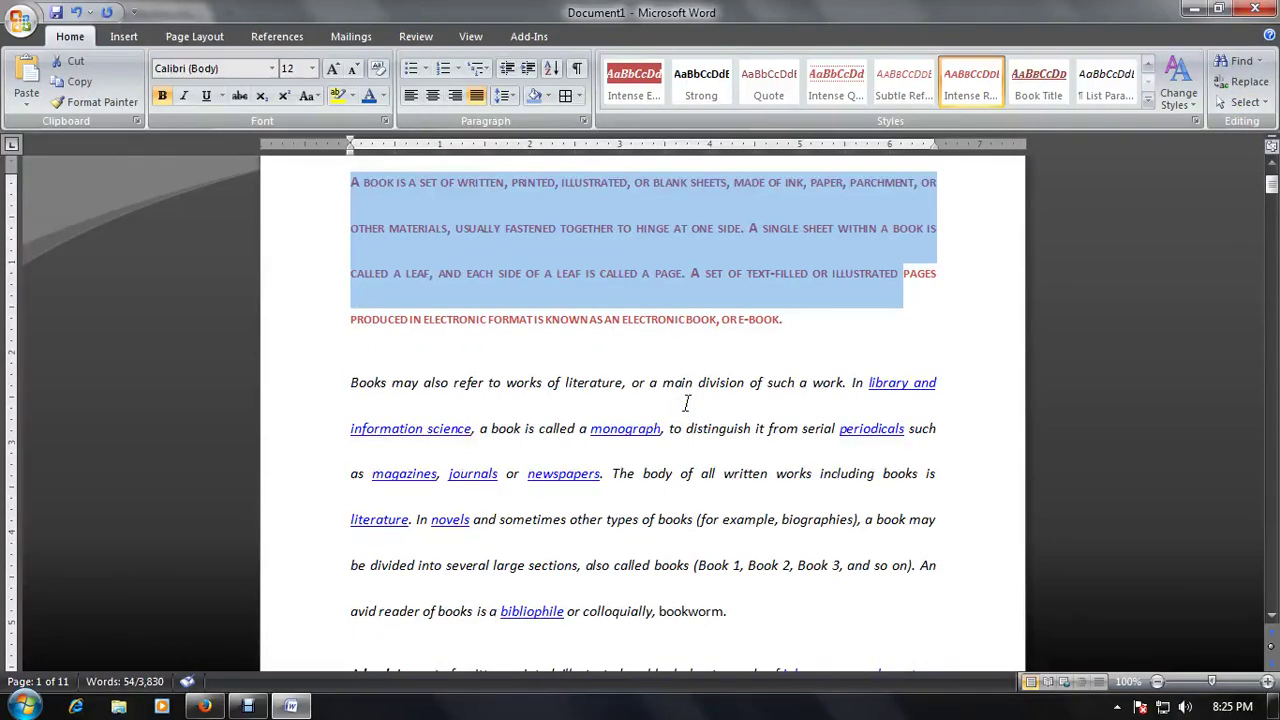
click(1240, 102)
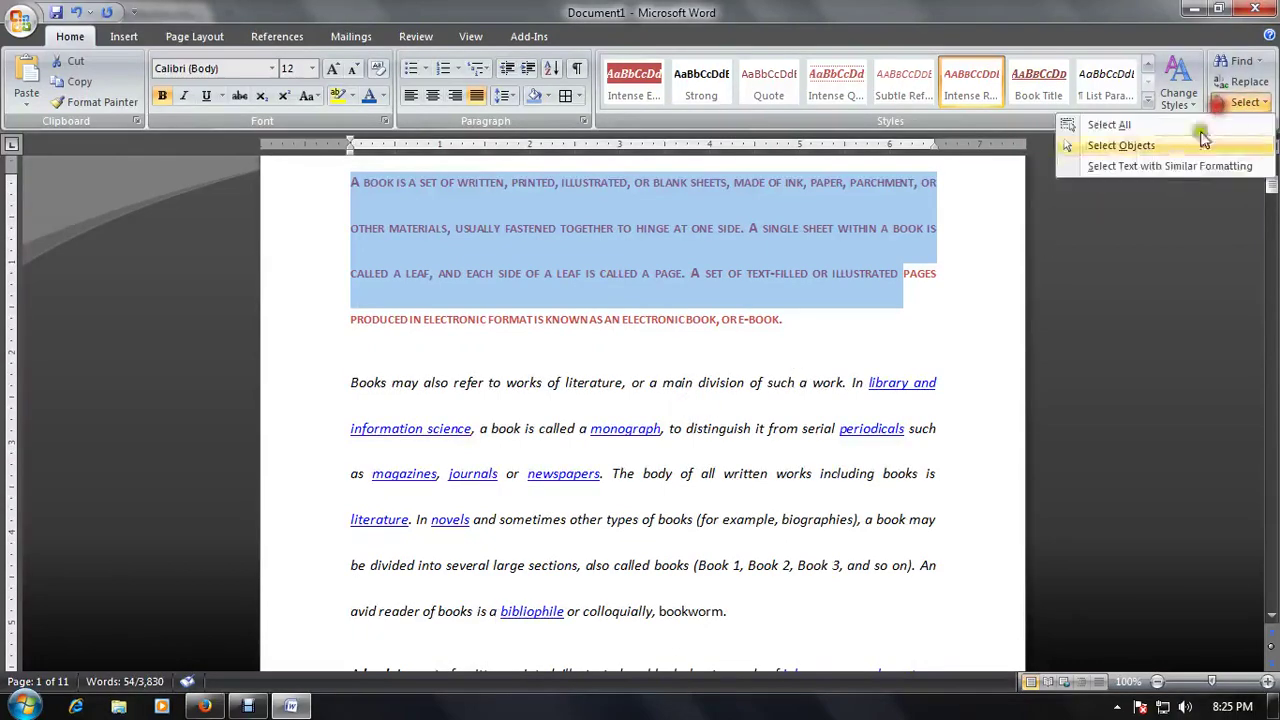
click(1155, 166)
scroll(692, 399, down, 5)
scroll(692, 399, down, 3)
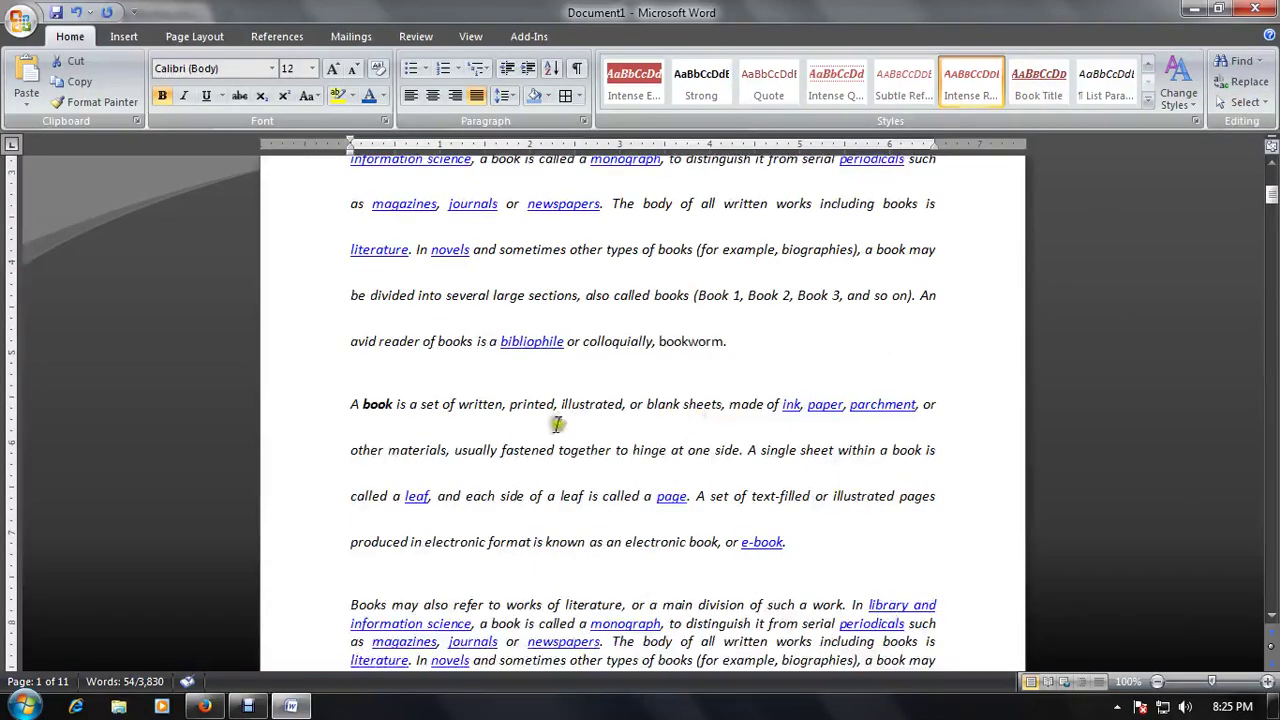
click(350, 406)
scroll(437, 248, up, 3)
- Copy the red small-caps formatting onto the next 'A book' paragraph with Format Painter
drag(405, 183, 630, 262)
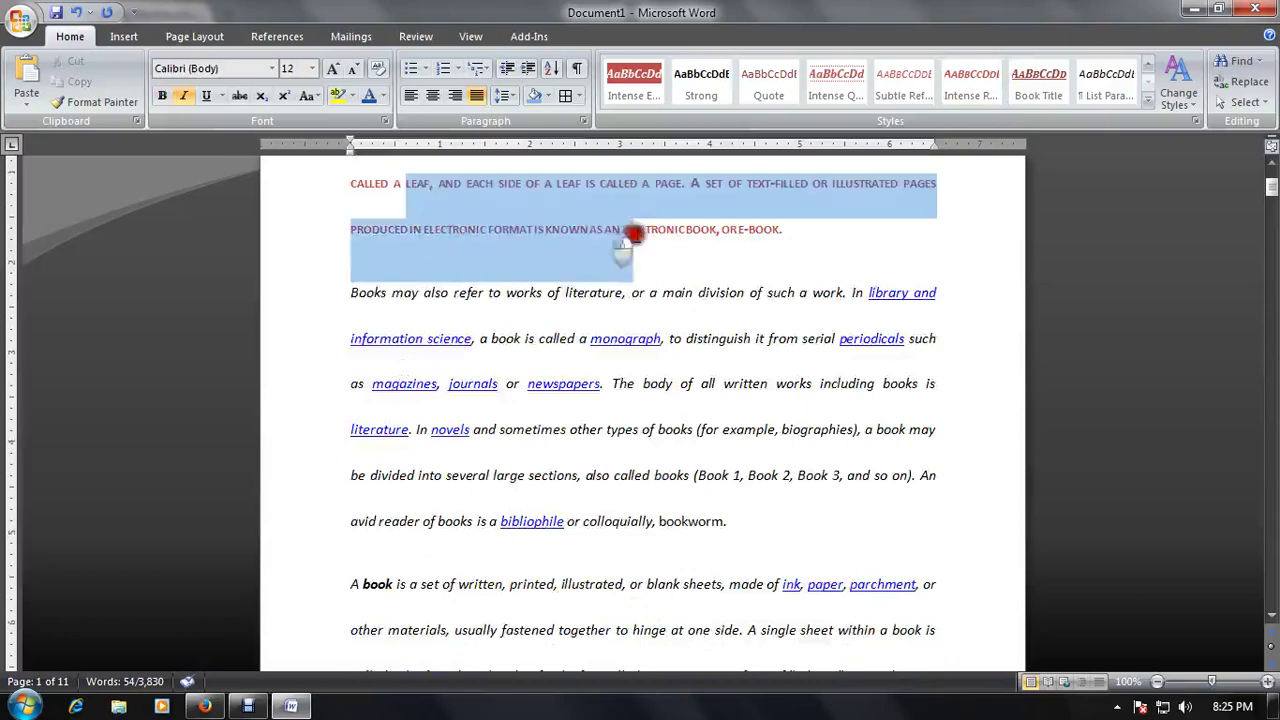
click(95, 102)
scroll(316, 520, down, 3)
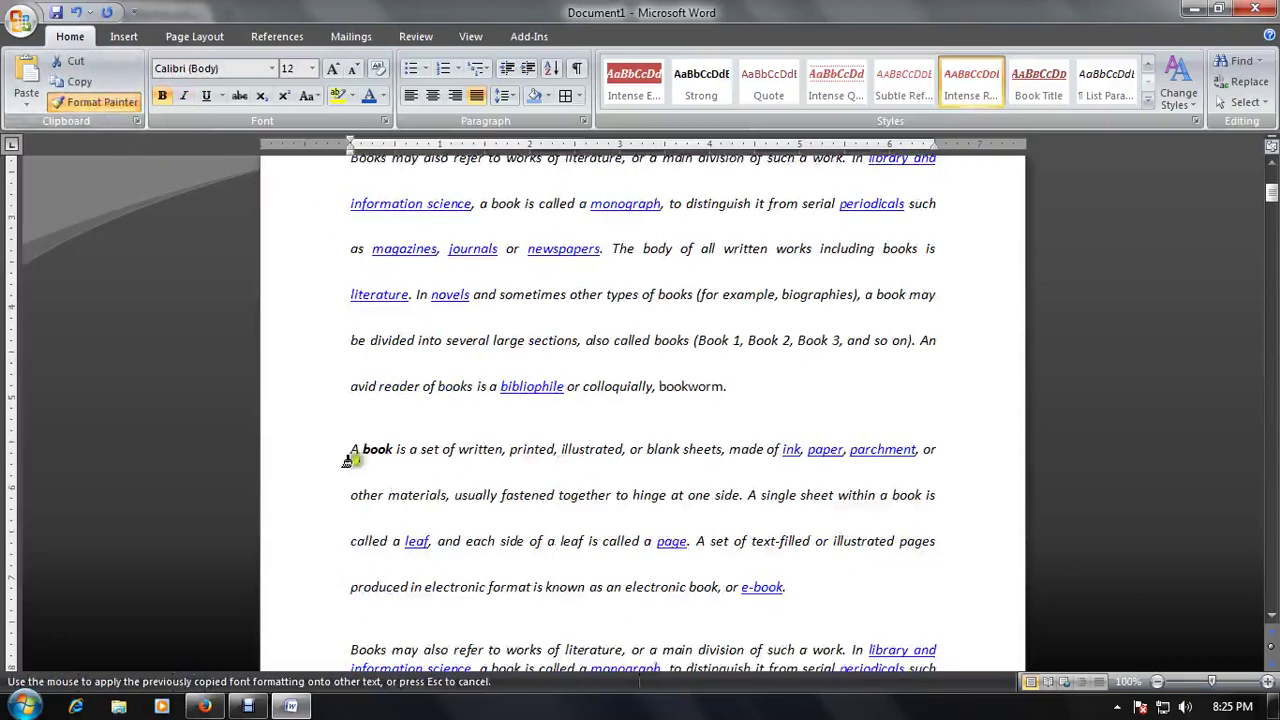
drag(352, 449, 790, 625)
click(659, 386)
- Select a sample of the red small-caps text to check the formatting
scroll(657, 425, up, 5)
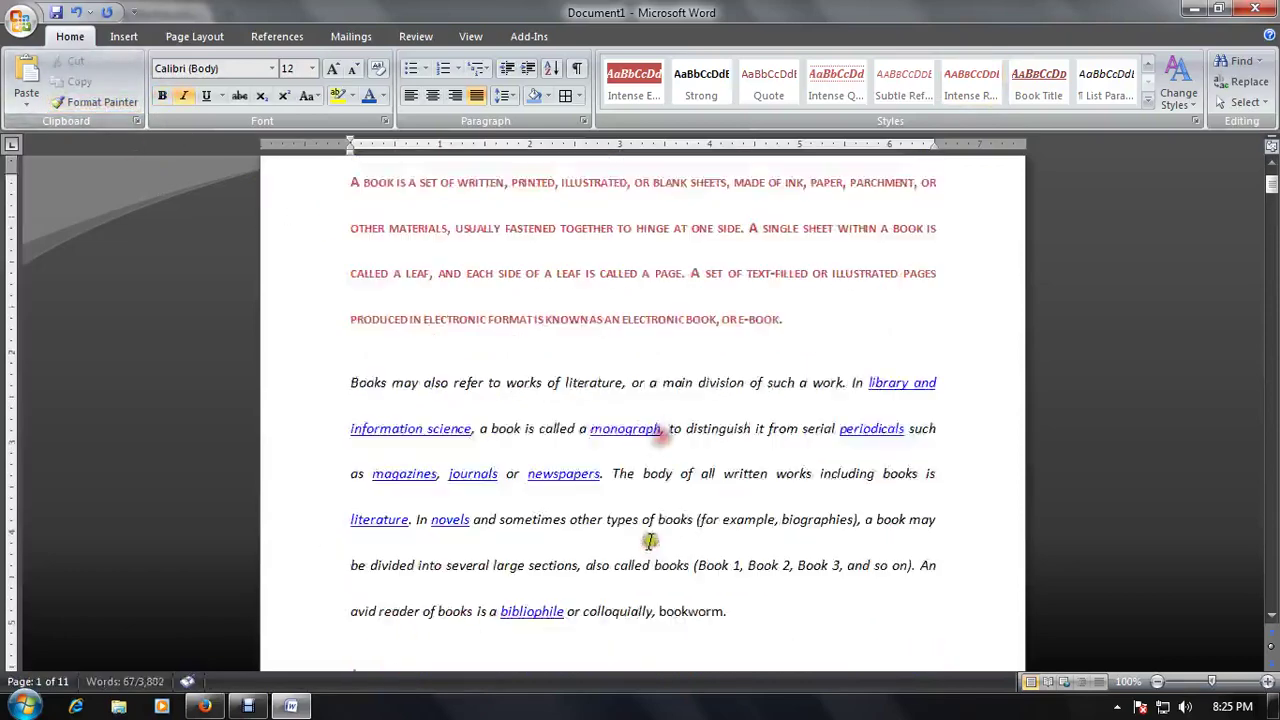
scroll(646, 449, up, 1)
scroll(640, 540, down, 2)
scroll(638, 545, down, 2)
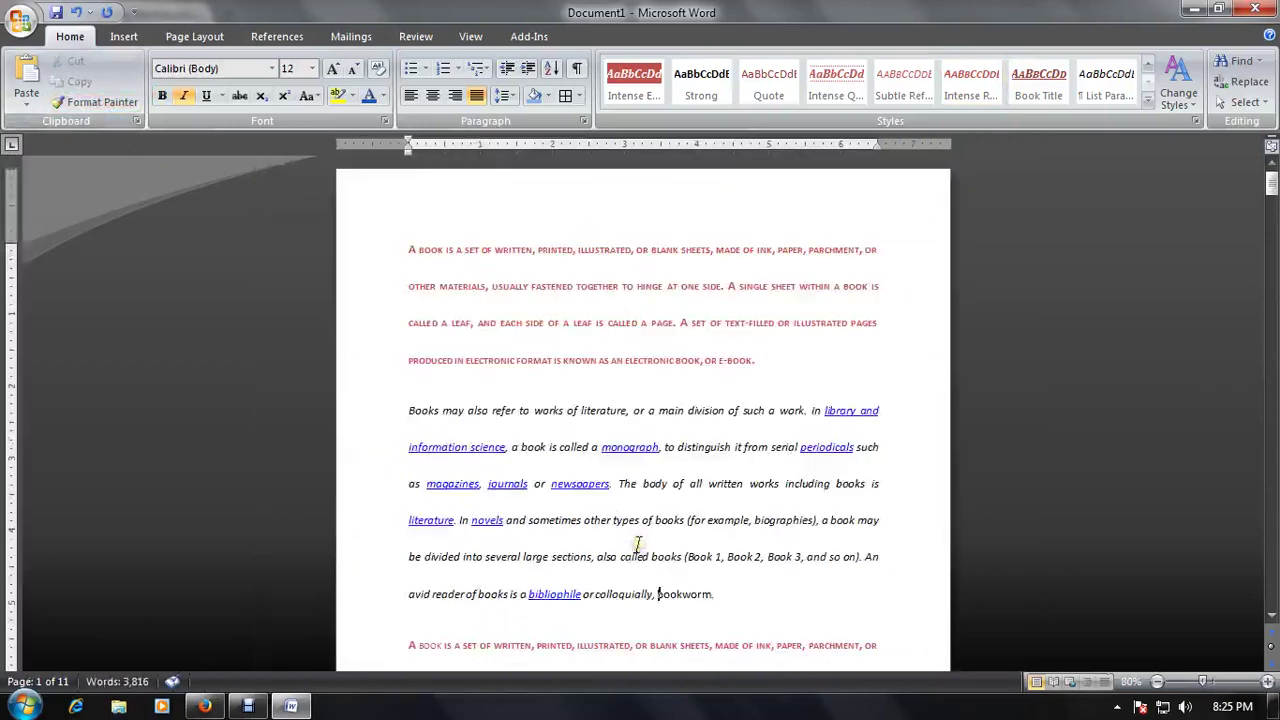
click(510, 310)
scroll(623, 537, down, 3)
scroll(580, 540, up, 1)
scroll(613, 537, down, 1)
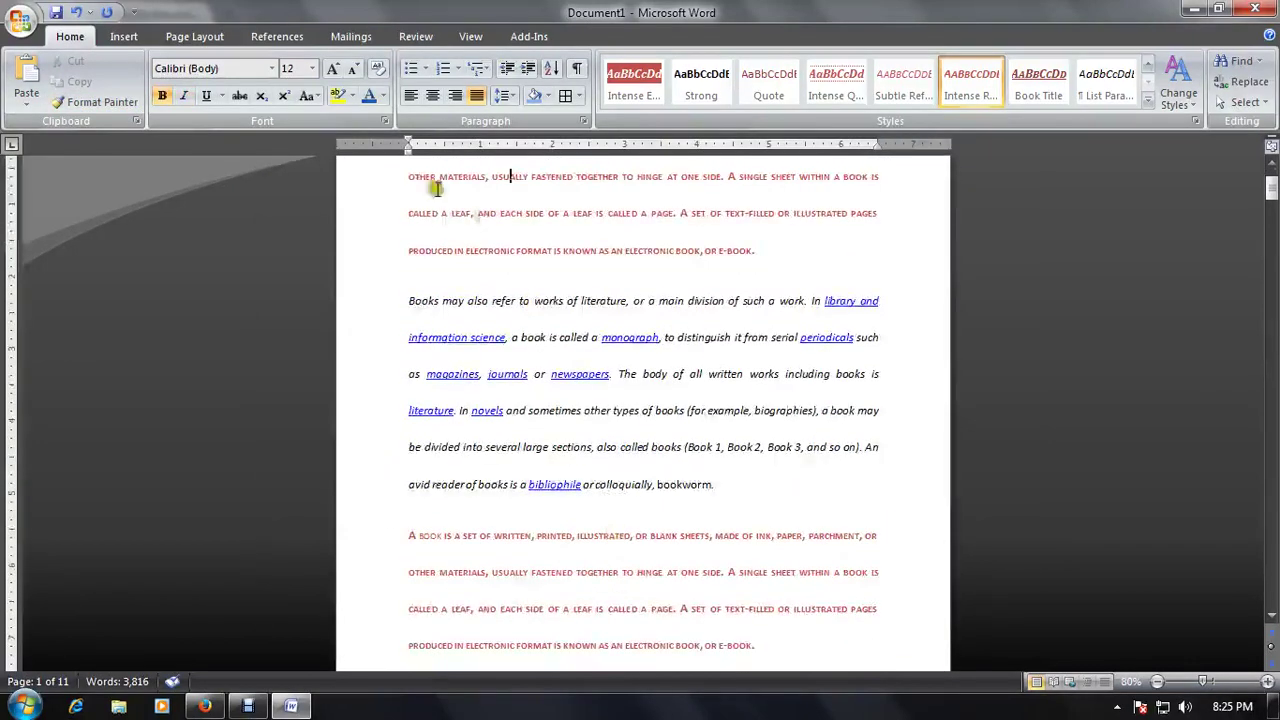
drag(408, 213, 606, 220)
click(1245, 101)
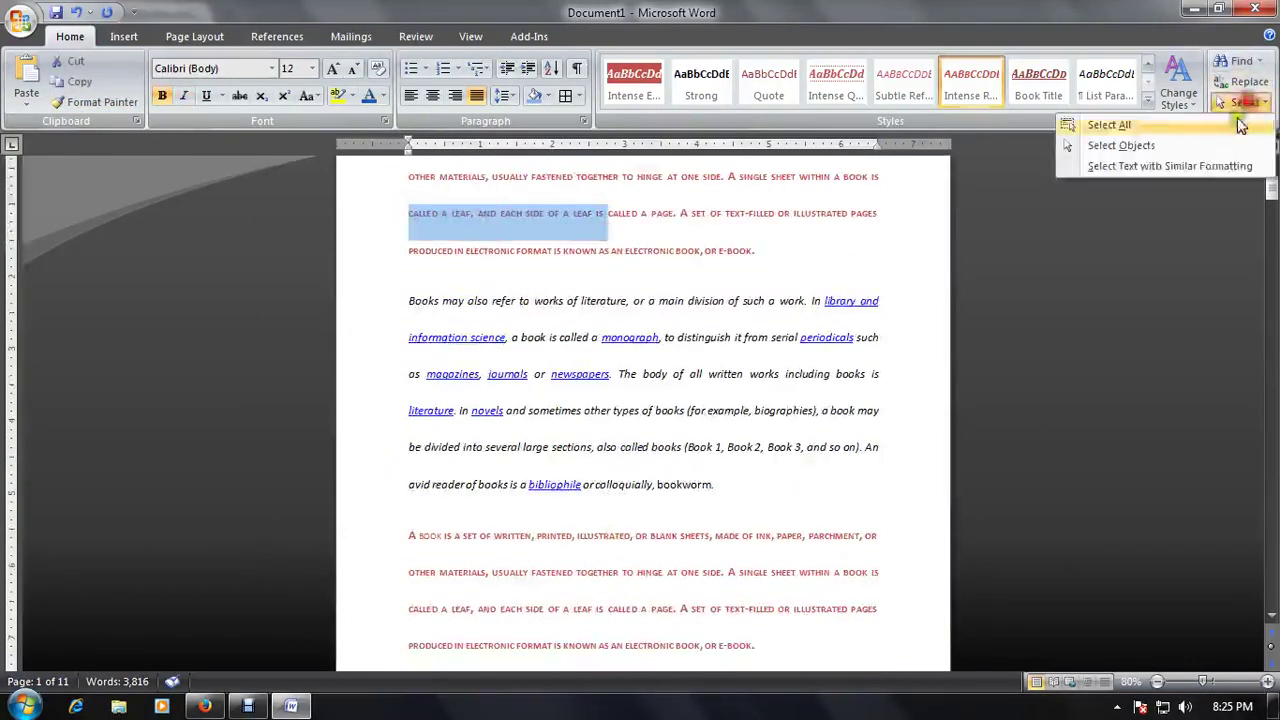
click(1205, 159)
scroll(597, 300, up, 2)
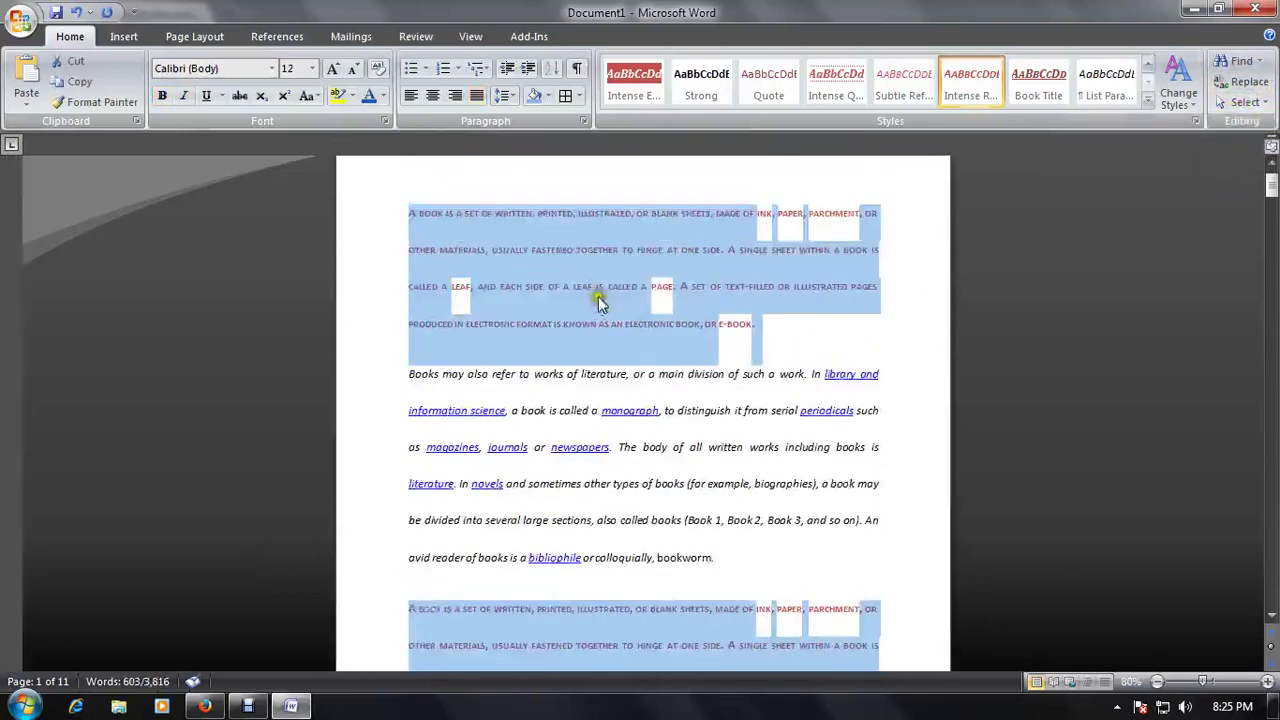
scroll(600, 420, down, 3)
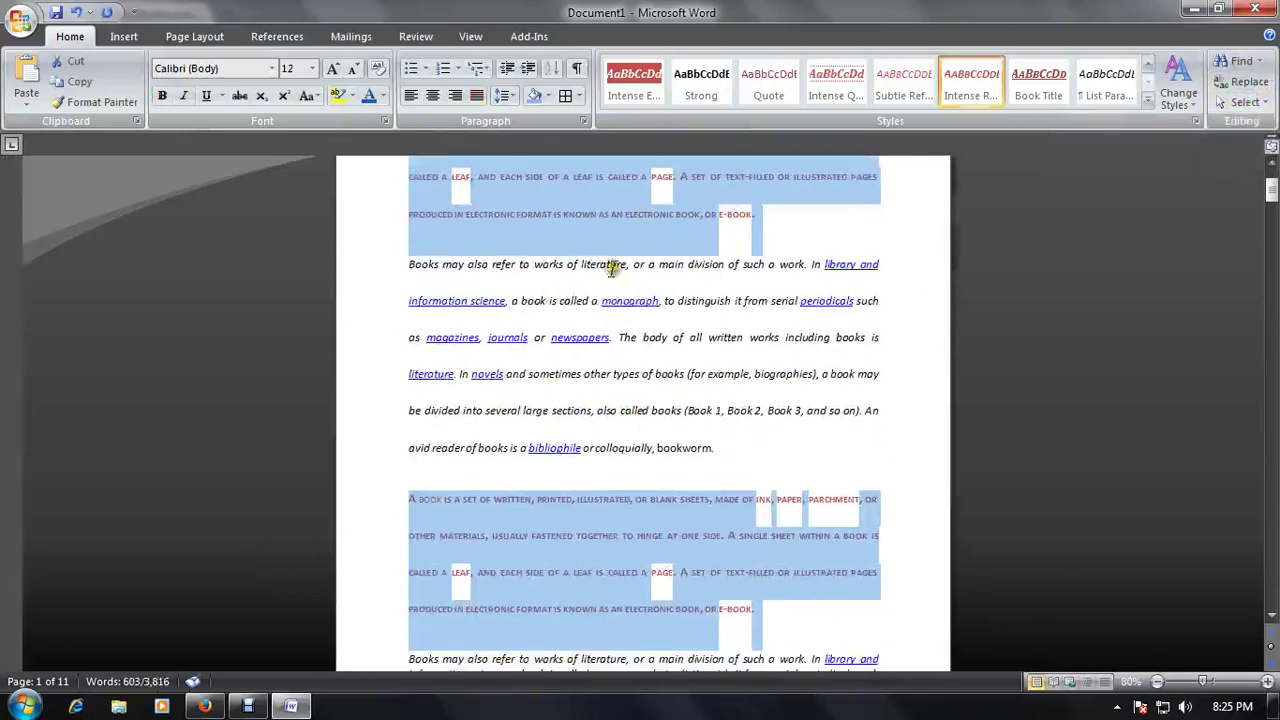
scroll(666, 285, up, 2)
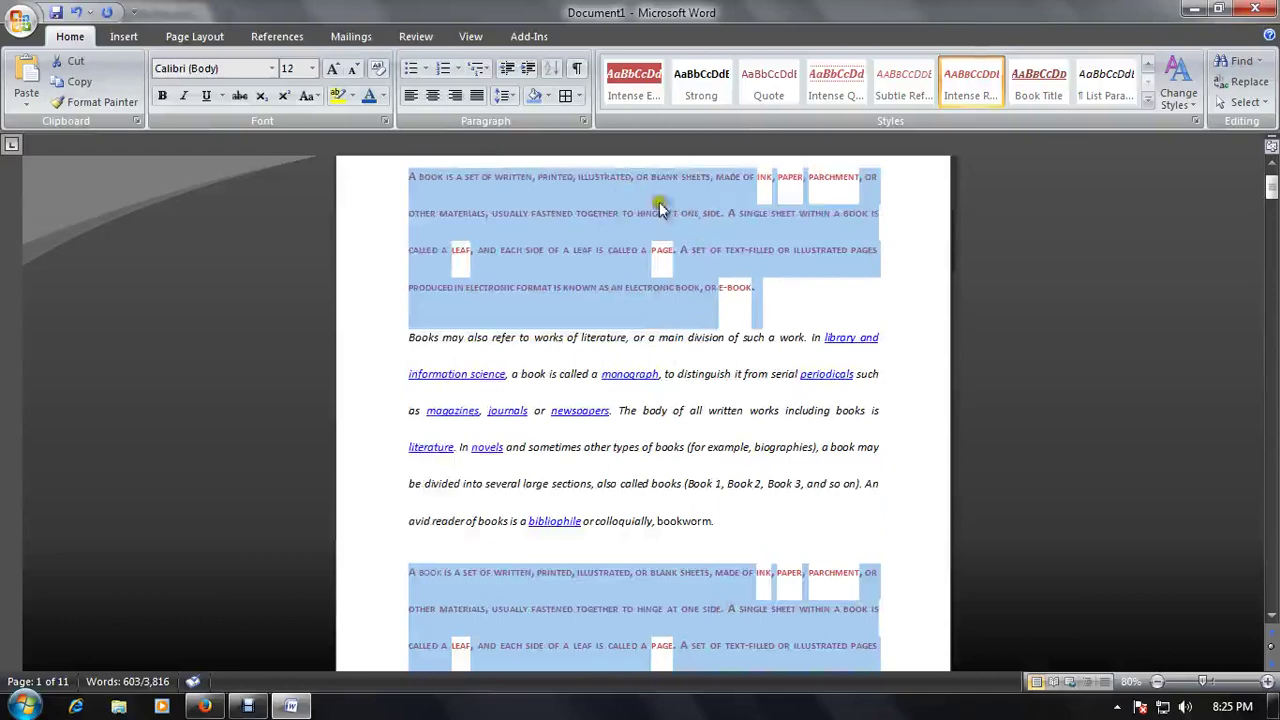
scroll(690, 578, down, 5)
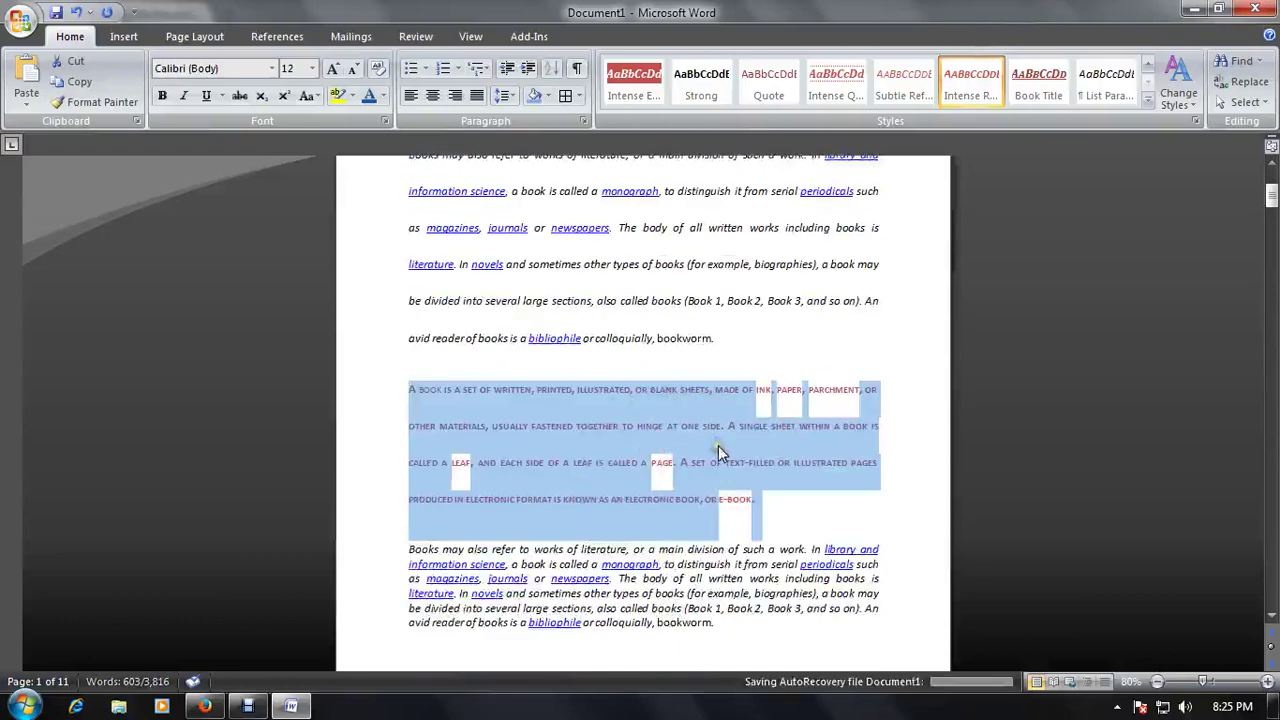
scroll(673, 429, down, 5)
click(838, 345)
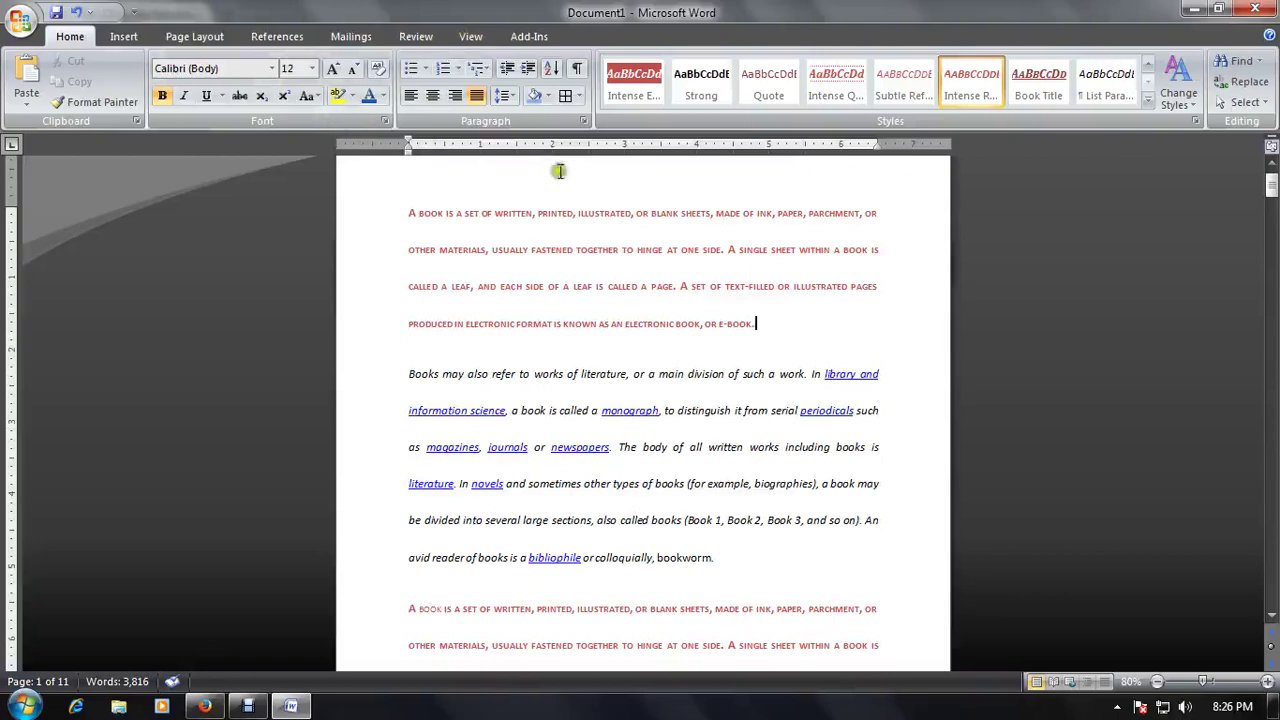
click(614, 249)
scroll(614, 249, up, 1)
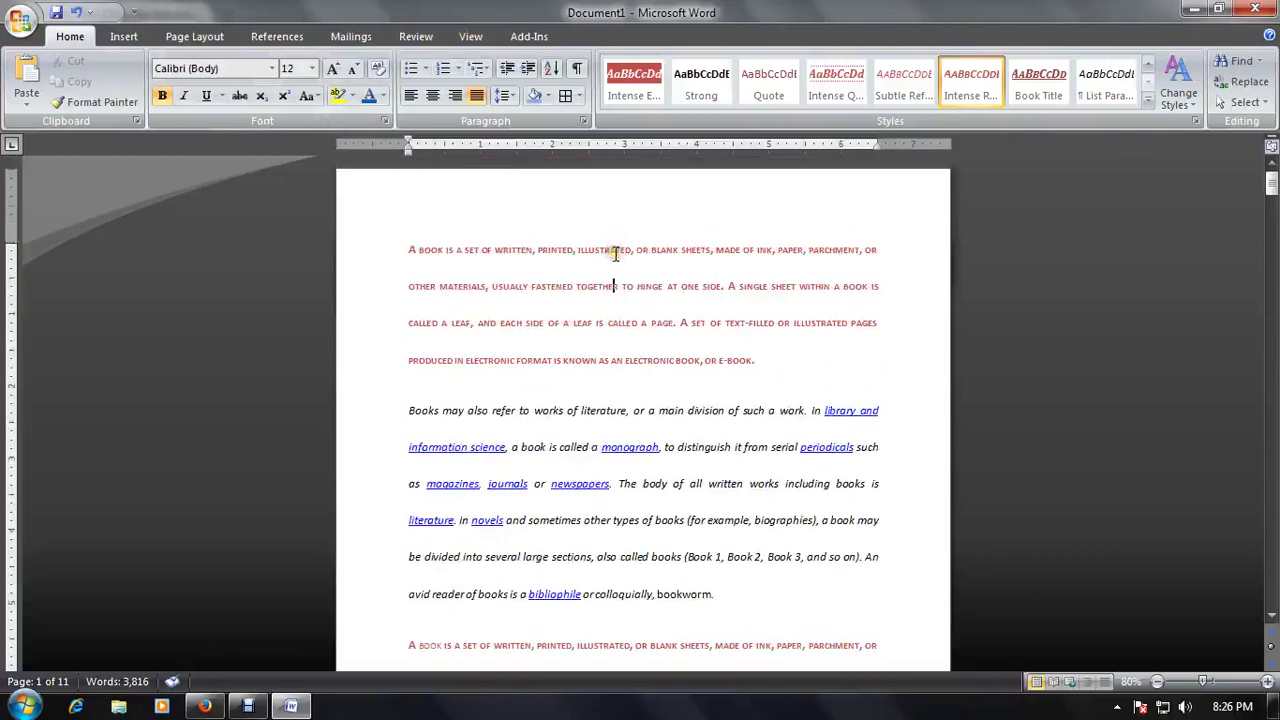